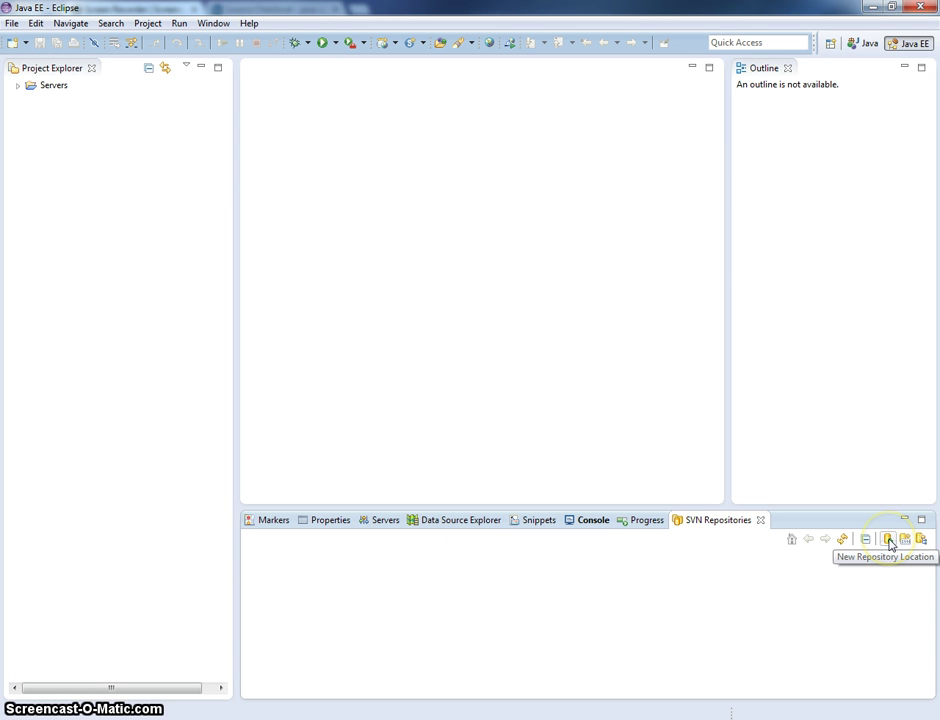
- Show the SVN Repositories view by filtering for 'svn', then start a new repository location
click(213, 24)
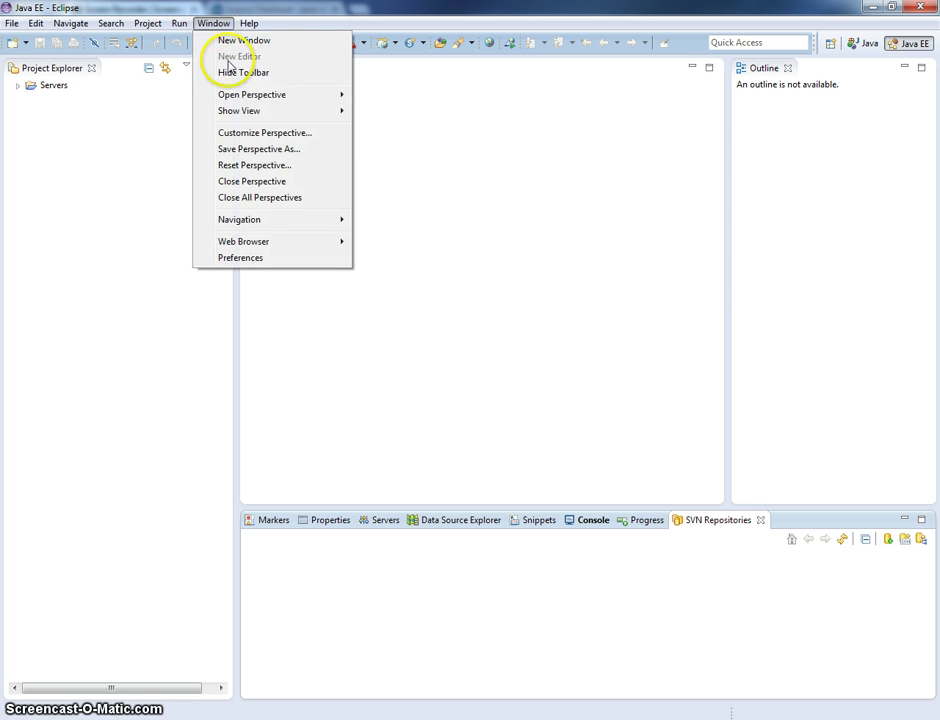
mouse_move(235, 111)
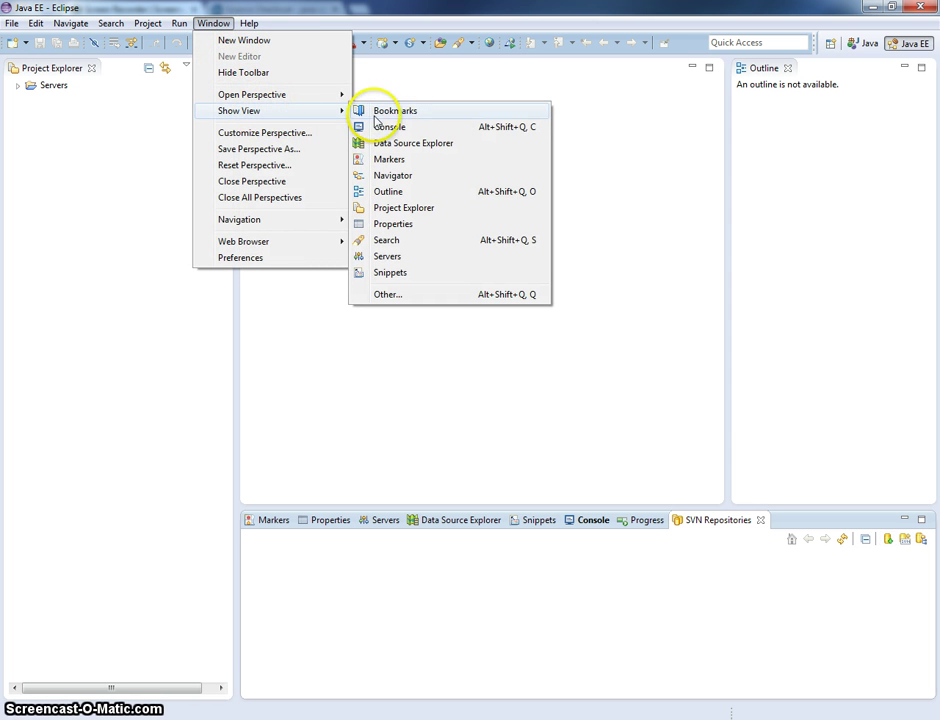
click(441, 295)
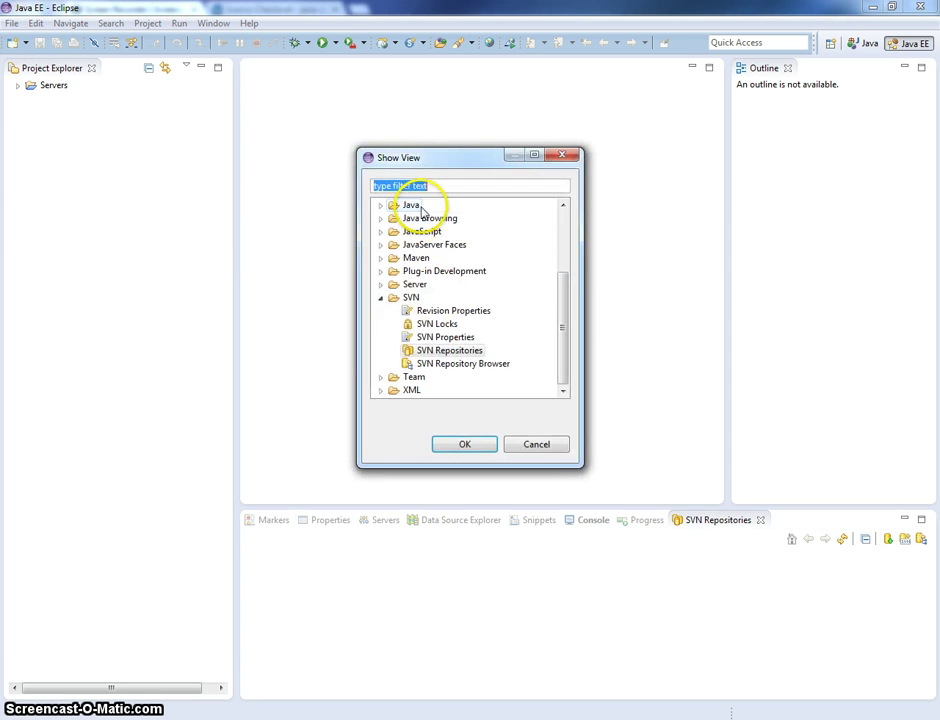
text(svn)
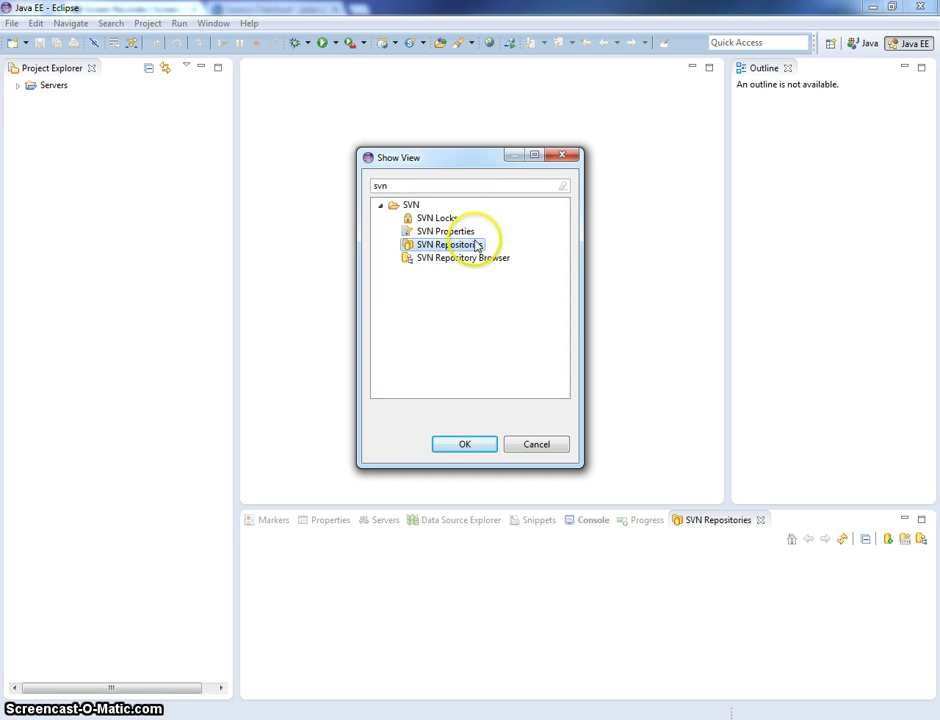
double_click(465, 250)
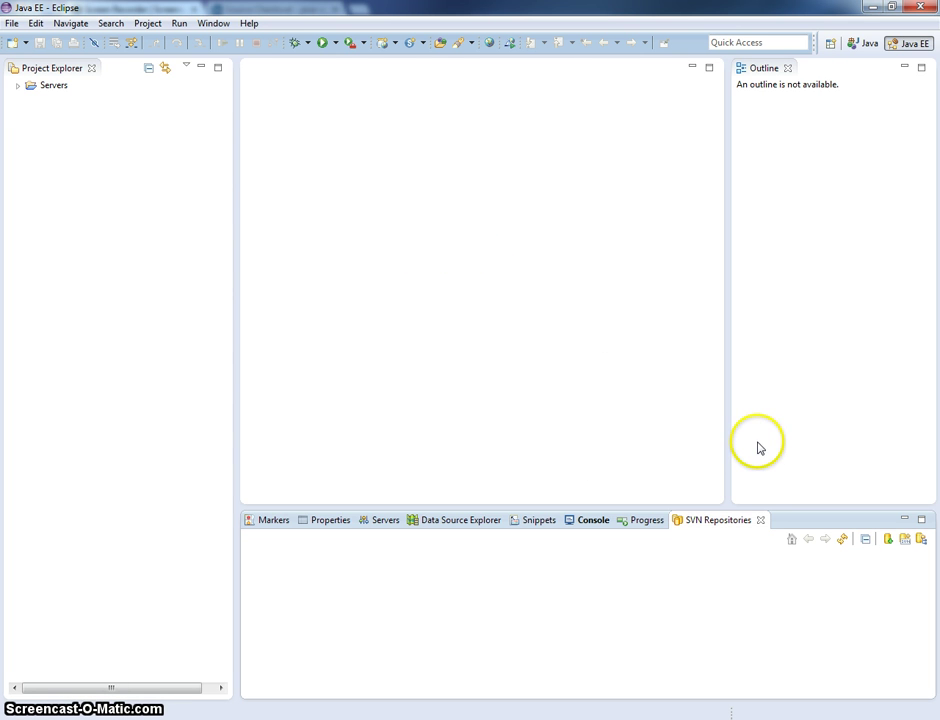
click(885, 541)
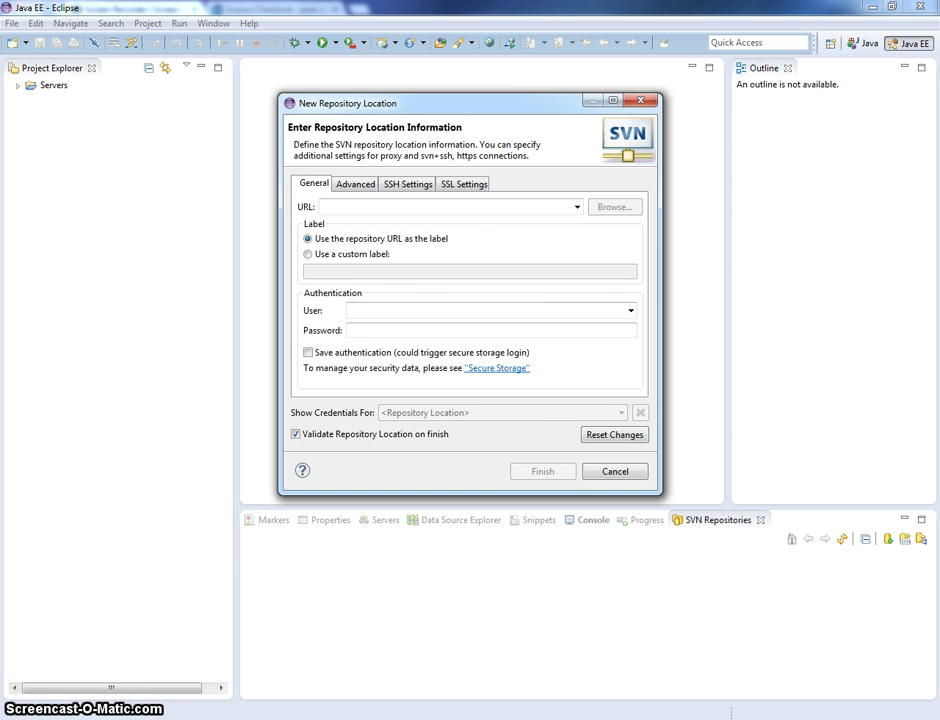
- Fetch the repository URL from Chrome's java-quickstart Source Checkout page
mouse_move(95, 714)
click(95, 640)
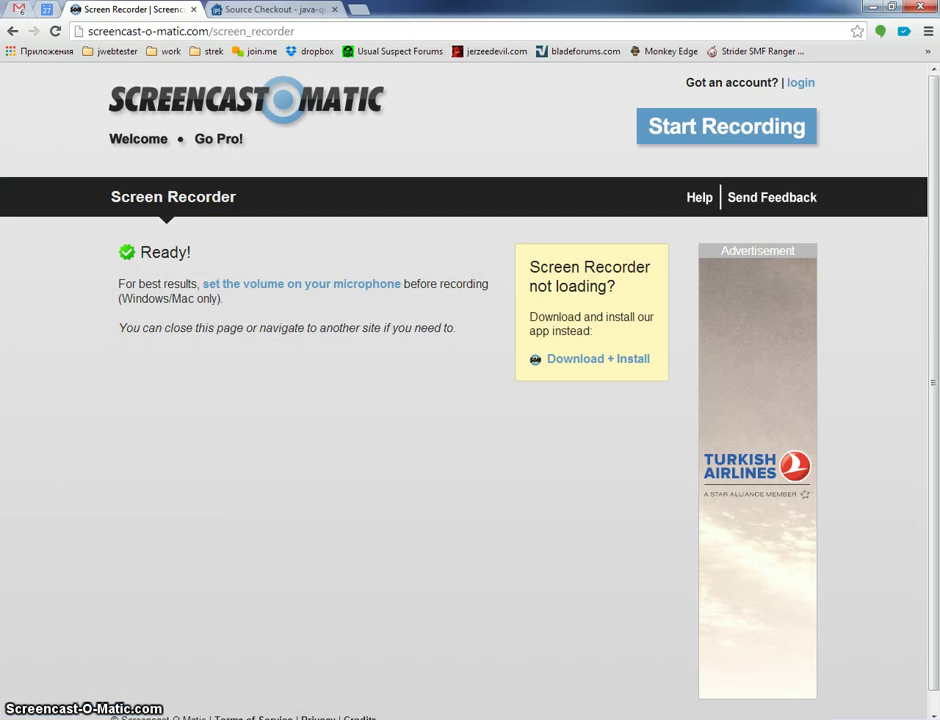
click(260, 12)
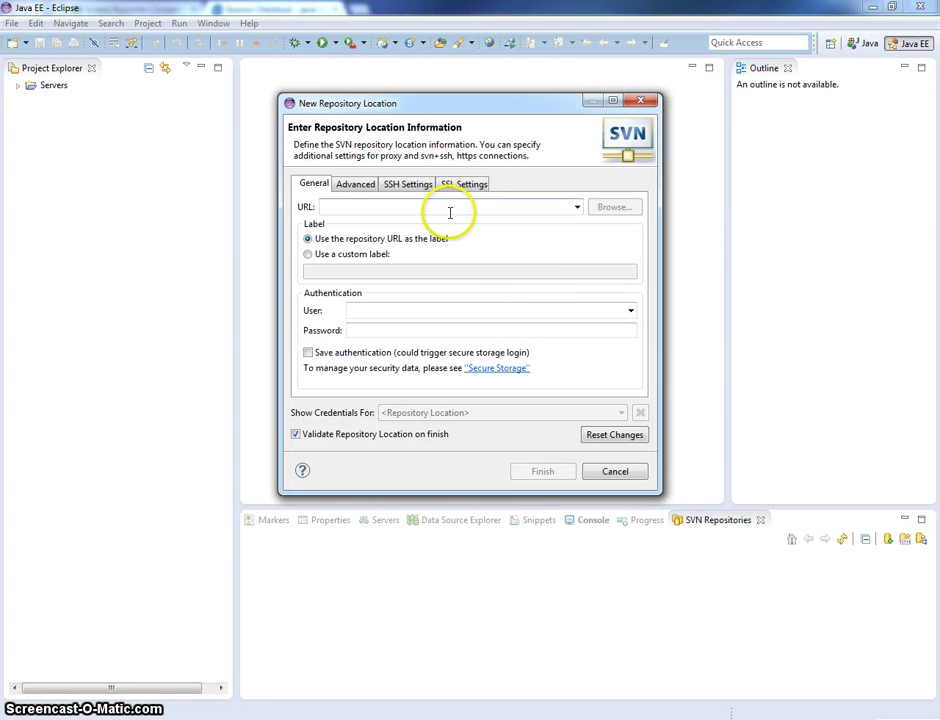
click(458, 209)
text(https://java-quickstart.googlecode.com/svn/trunk/)
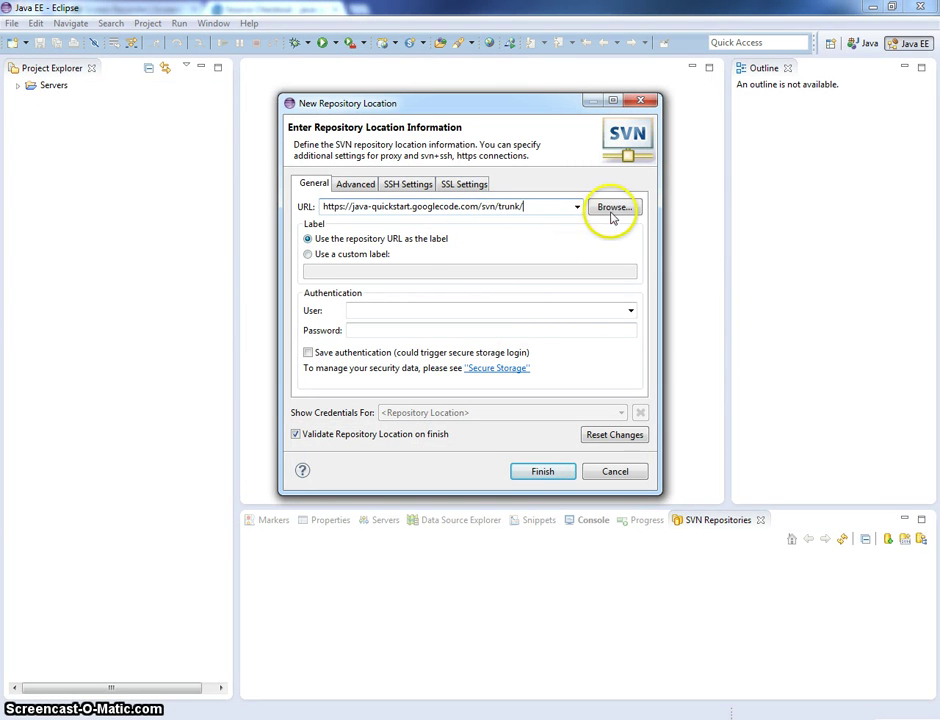
click(614, 207)
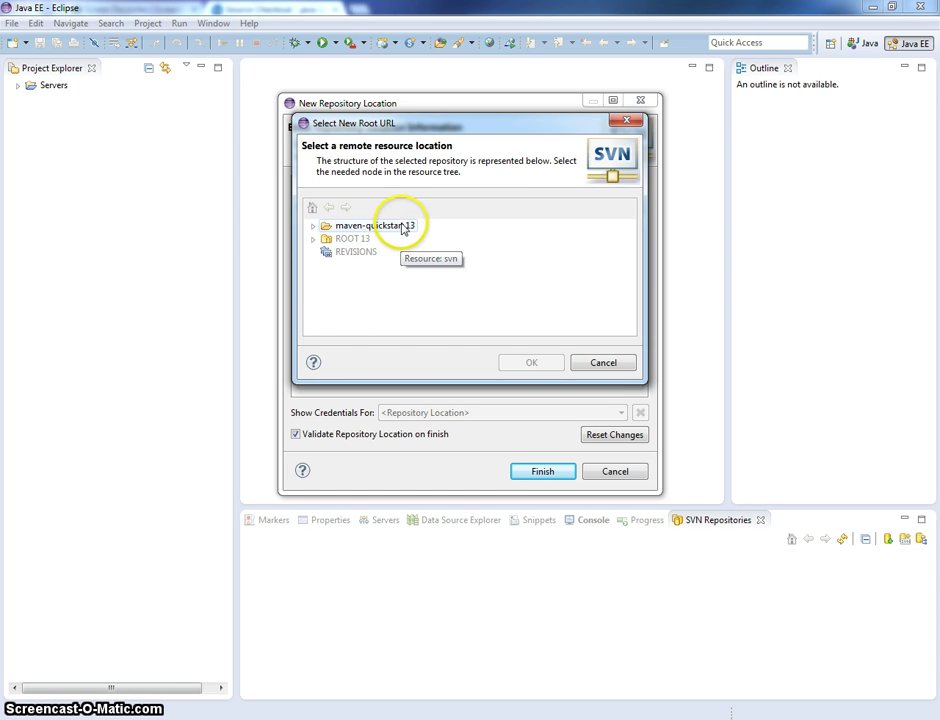
click(313, 226)
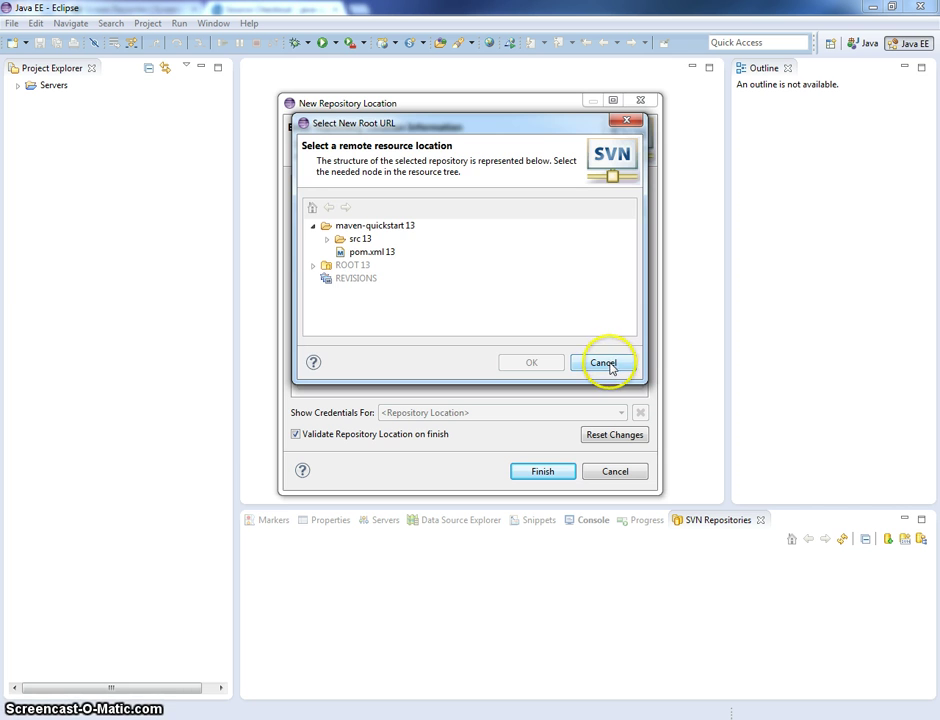
click(607, 363)
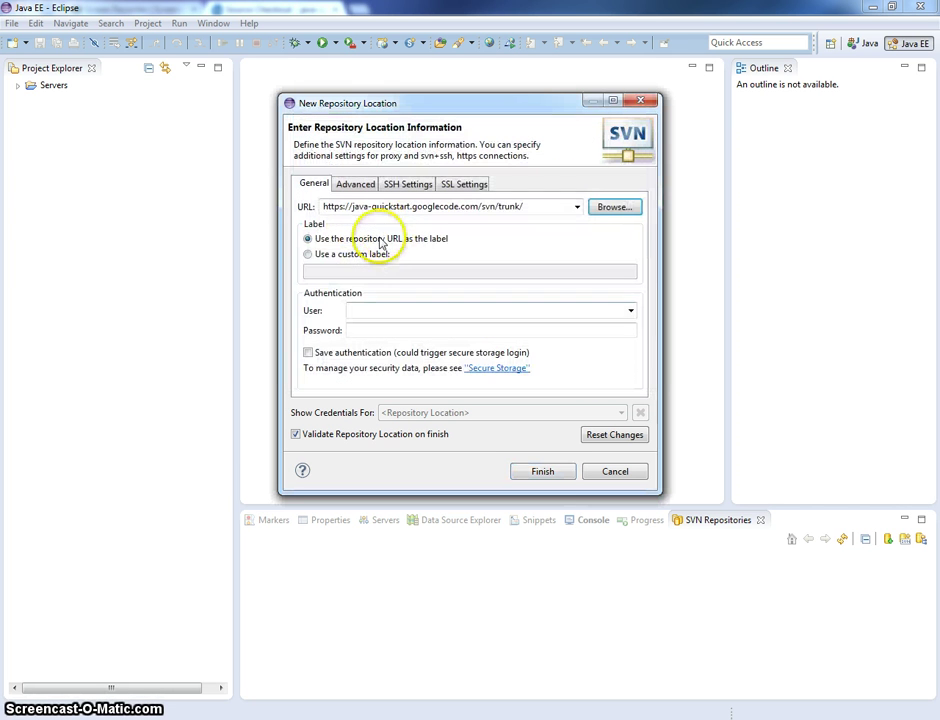
- Label the location maven-quickstart, enter and save the login credentials, and finish keeping the full URL
click(309, 254)
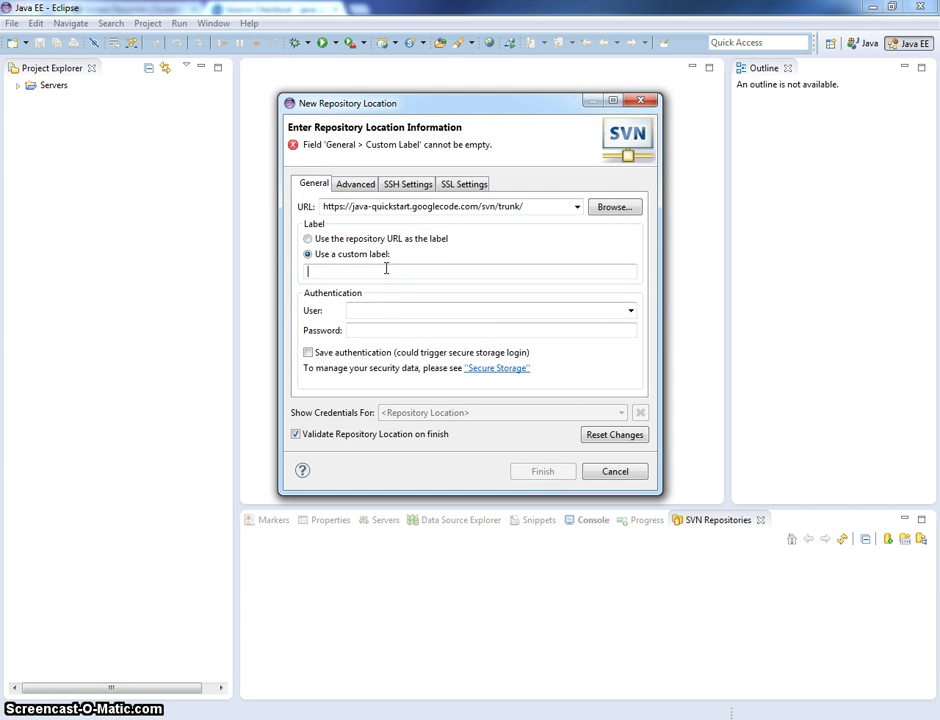
text(maven-q)
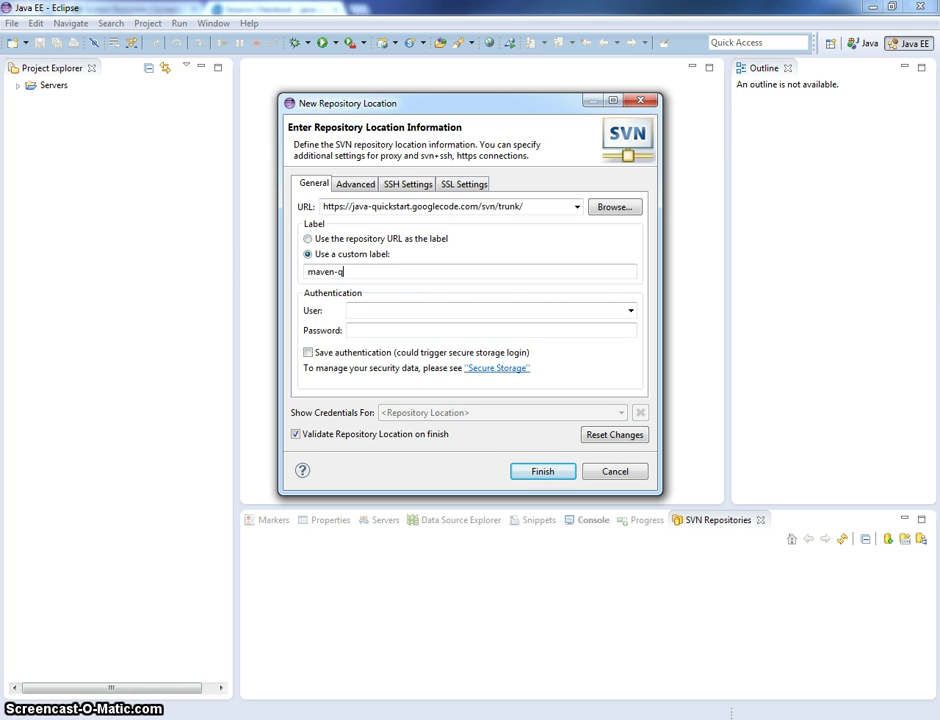
text(uickstart)
key(Tab)
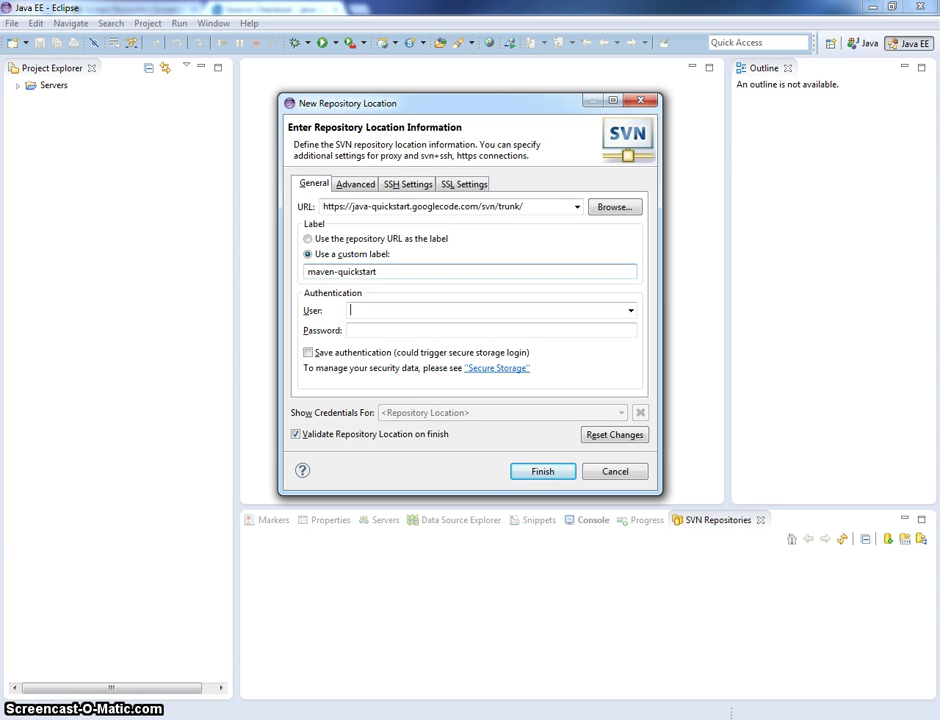
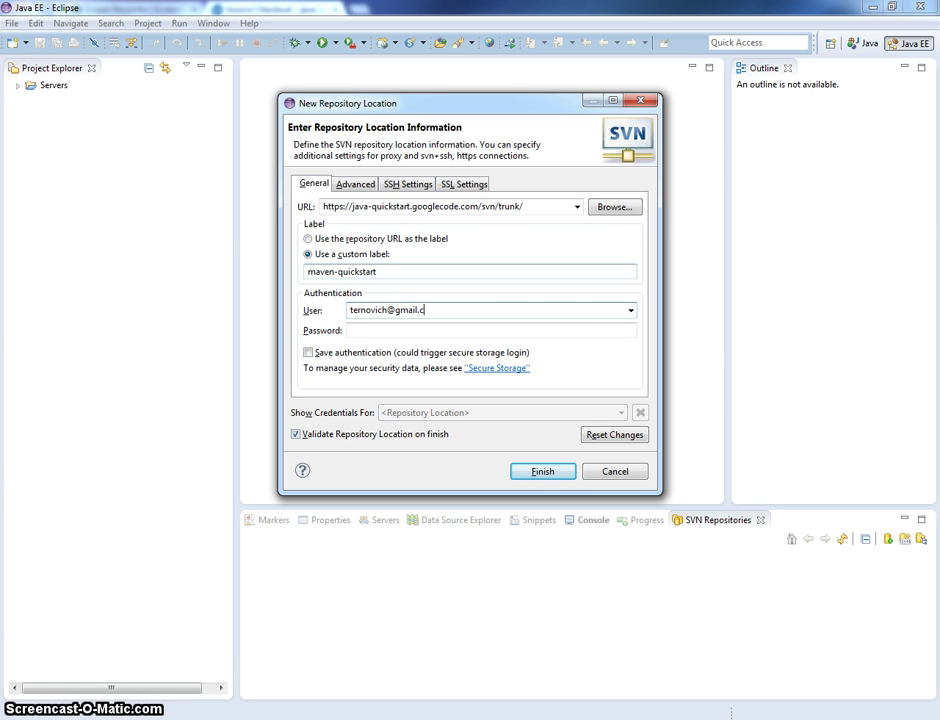
text(••••••••••••)
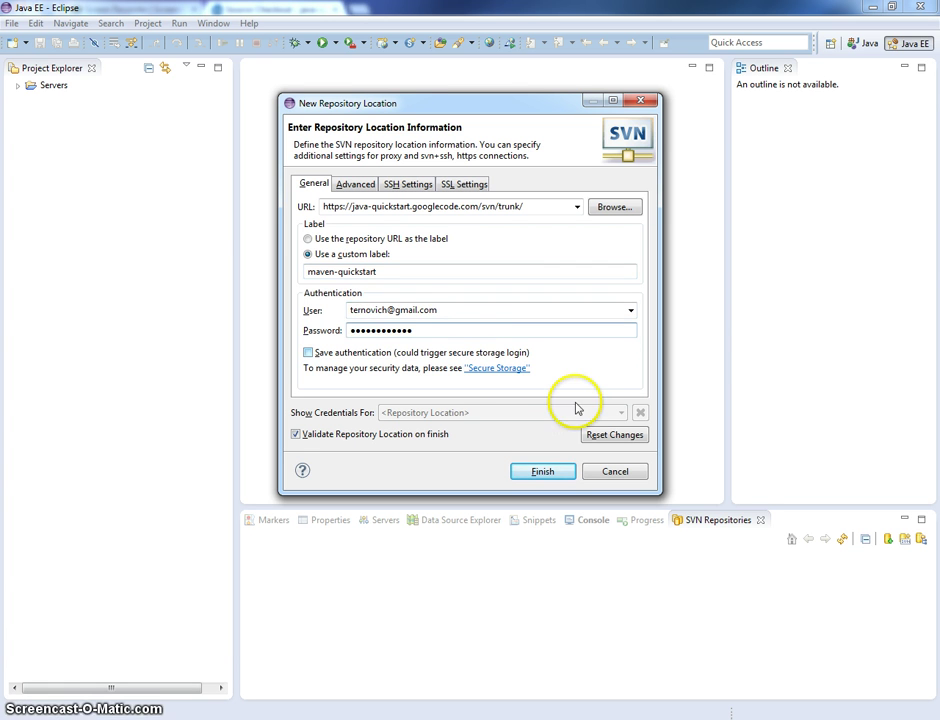
click(330, 354)
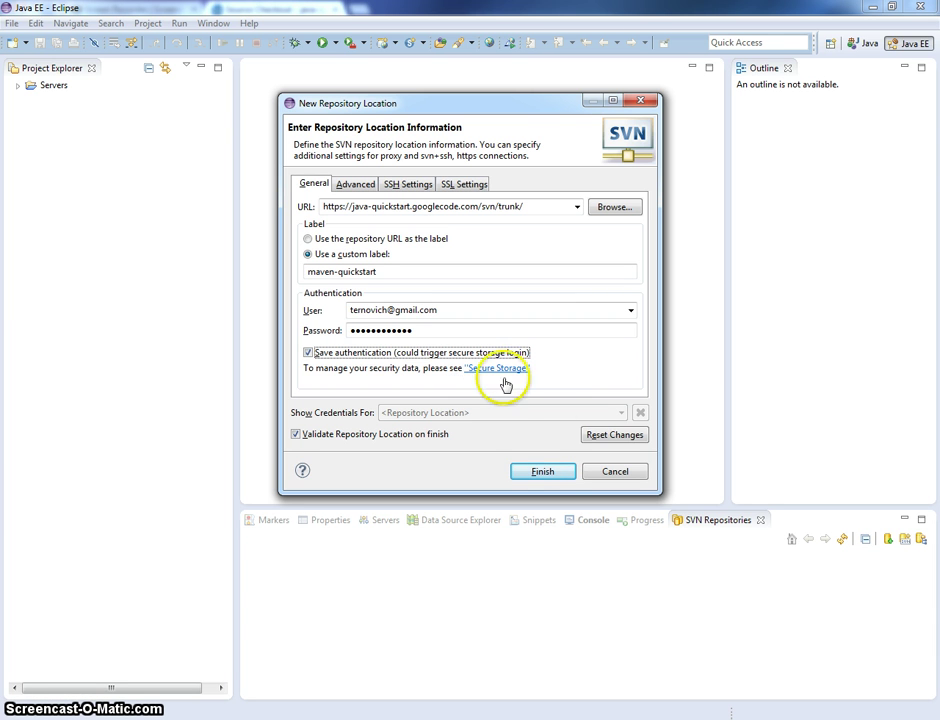
click(545, 471)
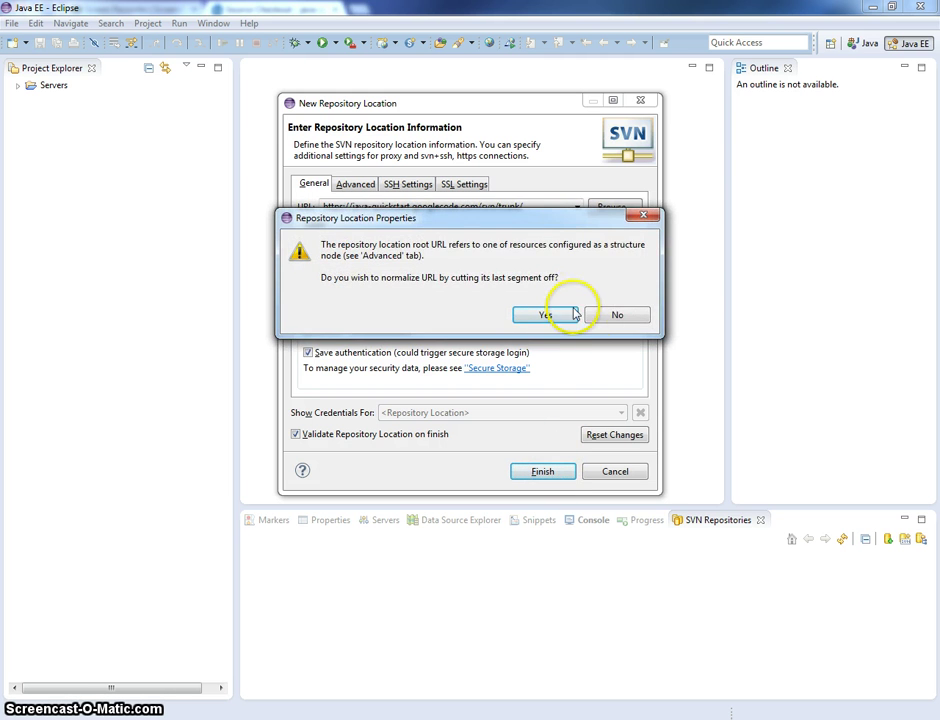
click(618, 316)
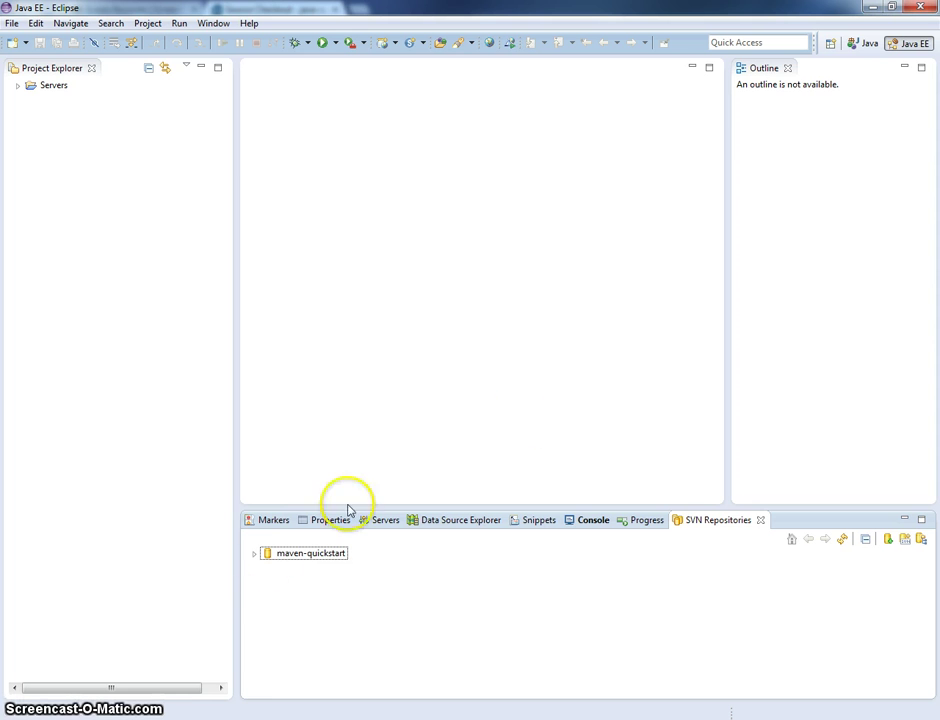
- Check out the maven-quickstart 13 folder from the repository
click(255, 556)
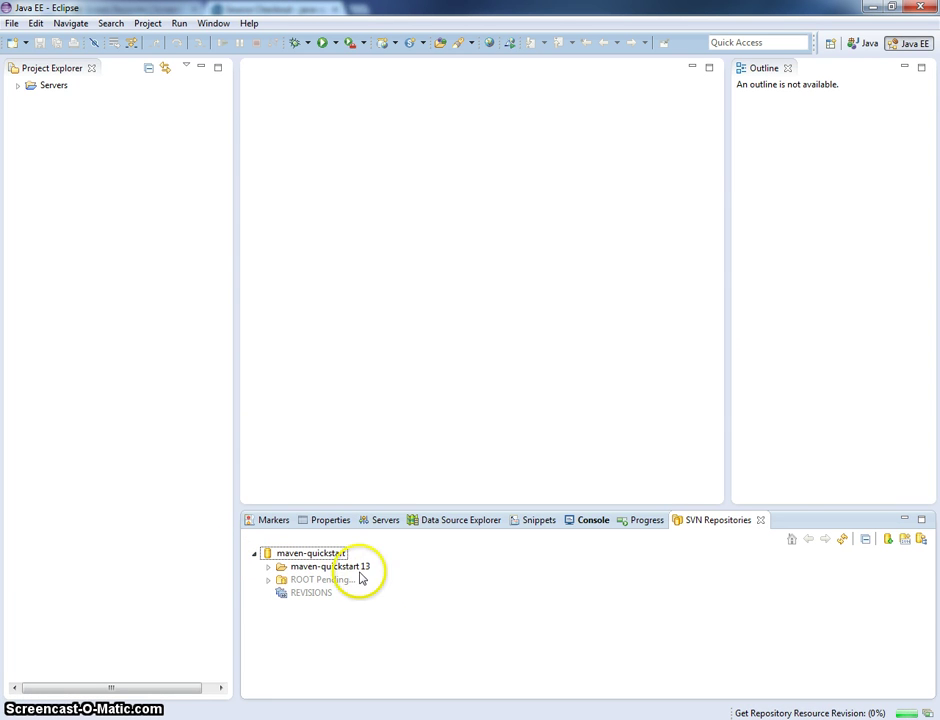
right_click(361, 569)
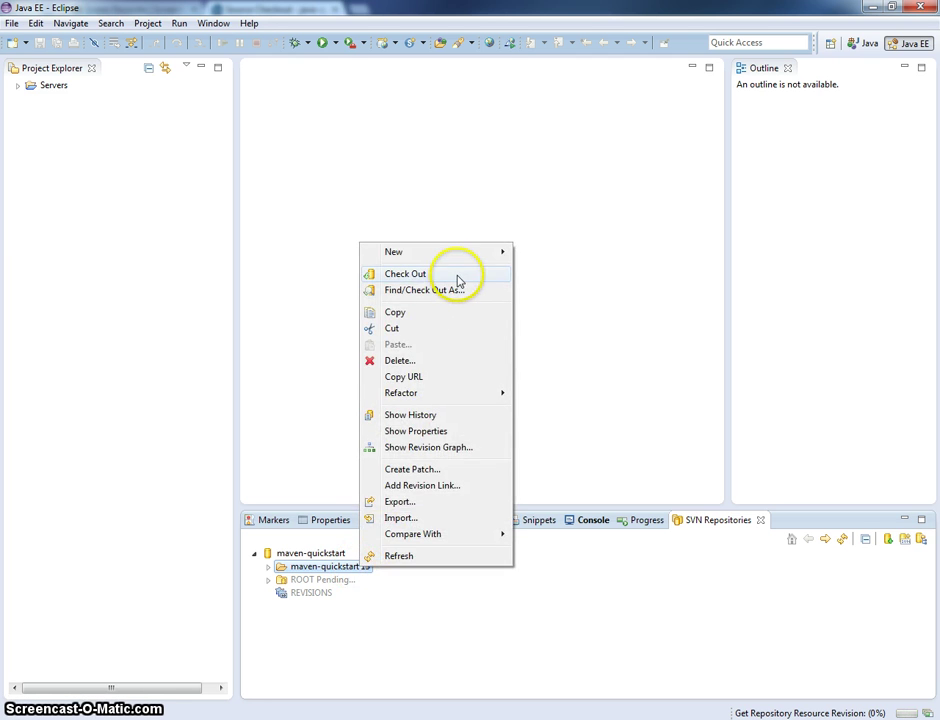
click(458, 274)
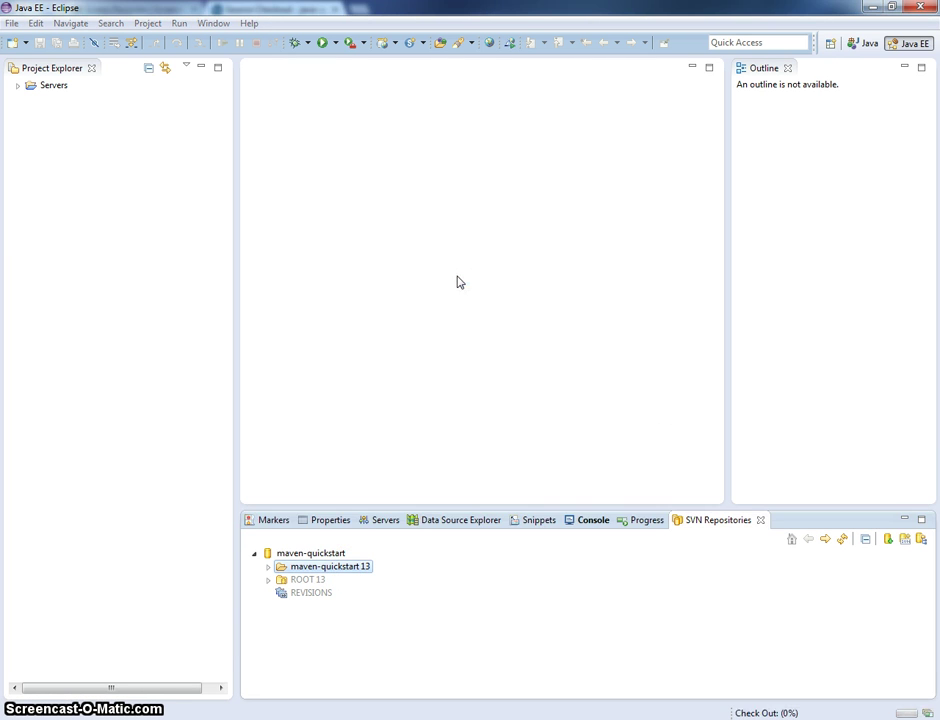
click(610, 394)
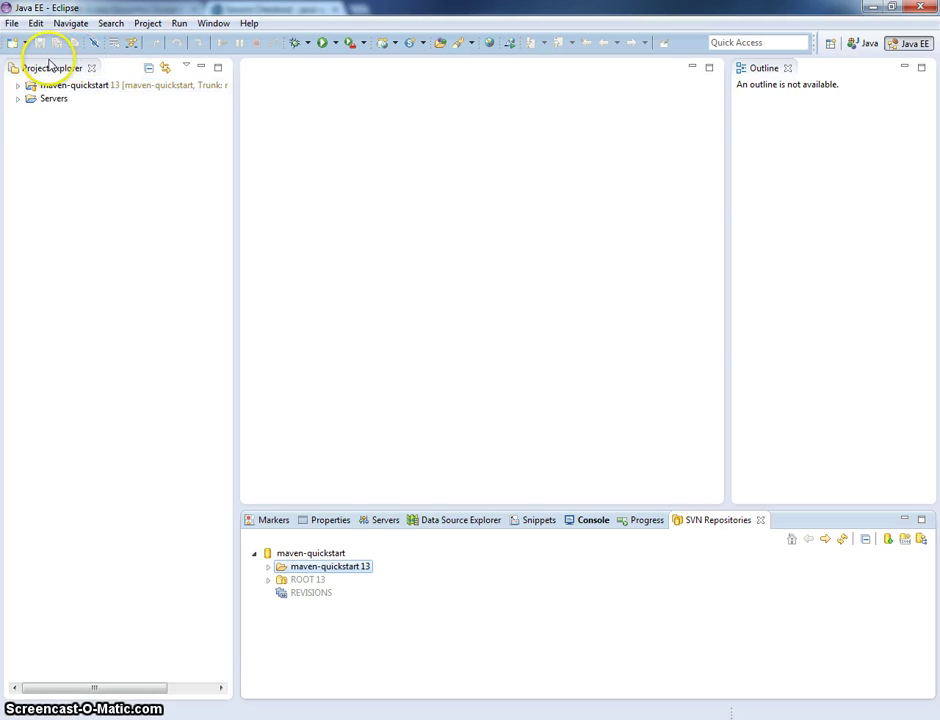
- Look through the project's src folder, then delete the project from the workspace, keeping disk contents
click(18, 88)
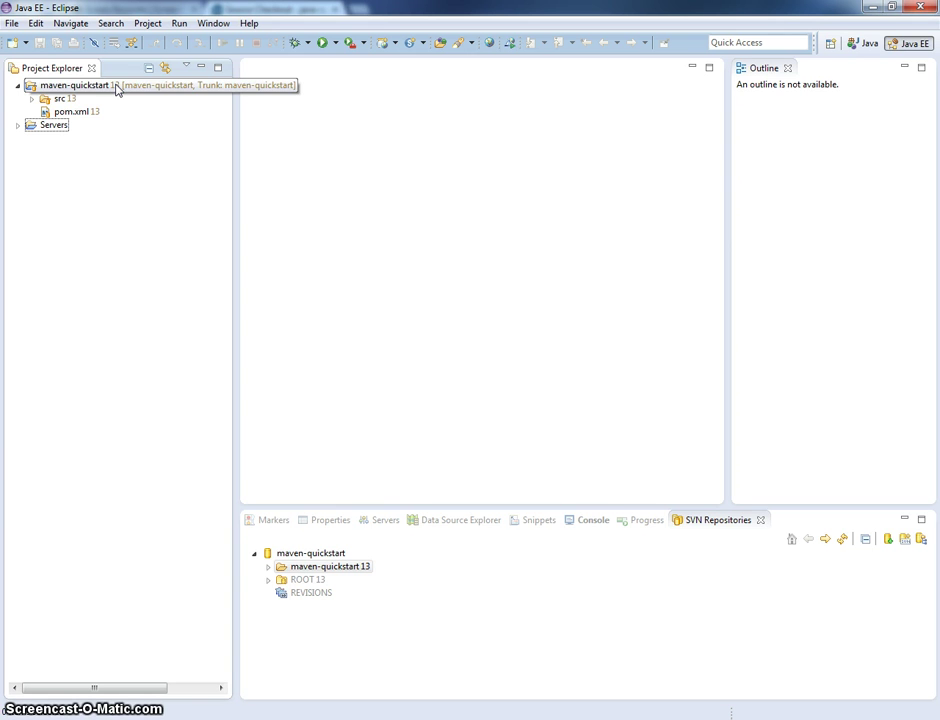
click(31, 99)
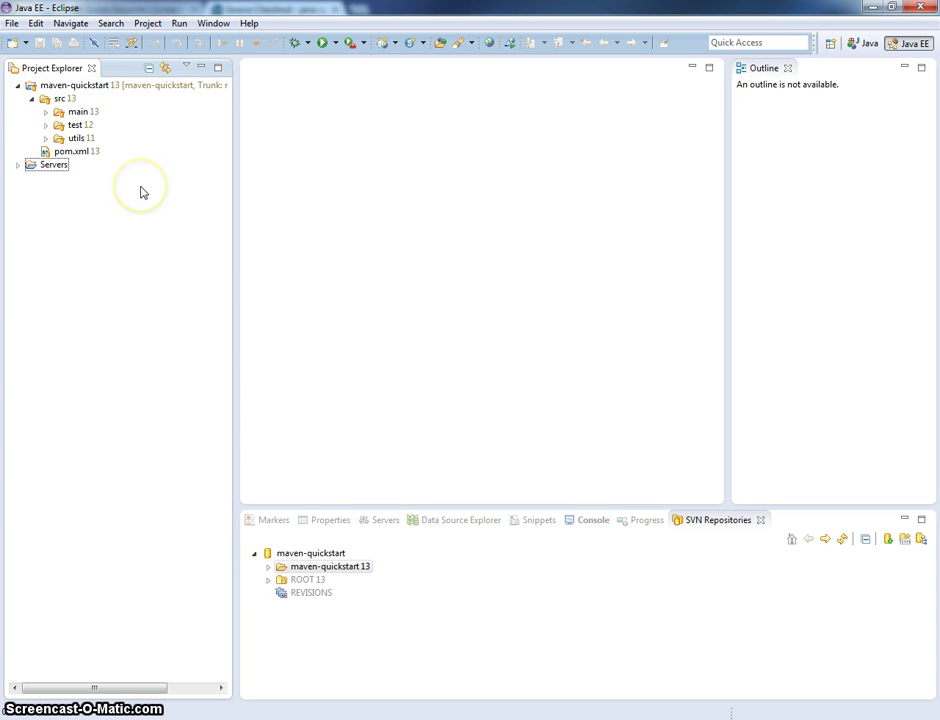
click(104, 88)
key(Delete)
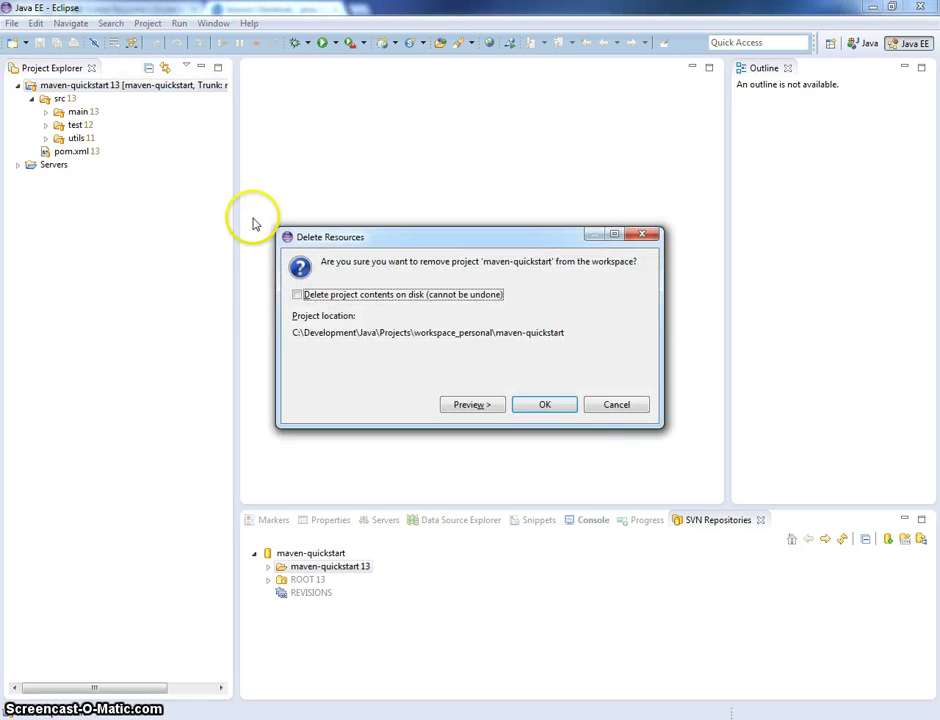
click(558, 405)
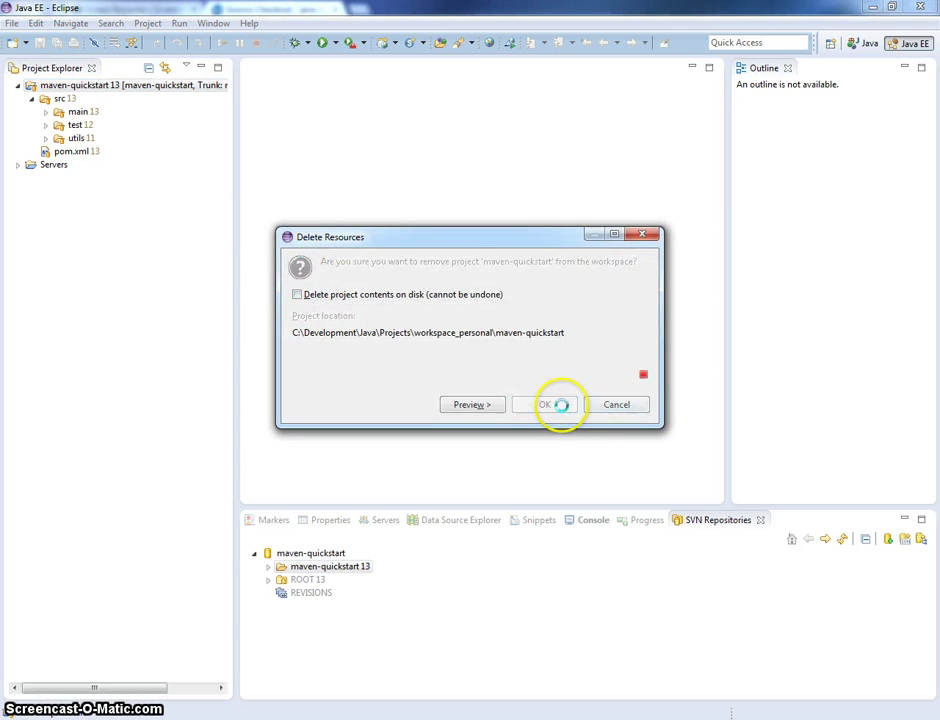
- Import the maven-quickstart folder as an Existing Maven Project, then expand the project
right_click(122, 237)
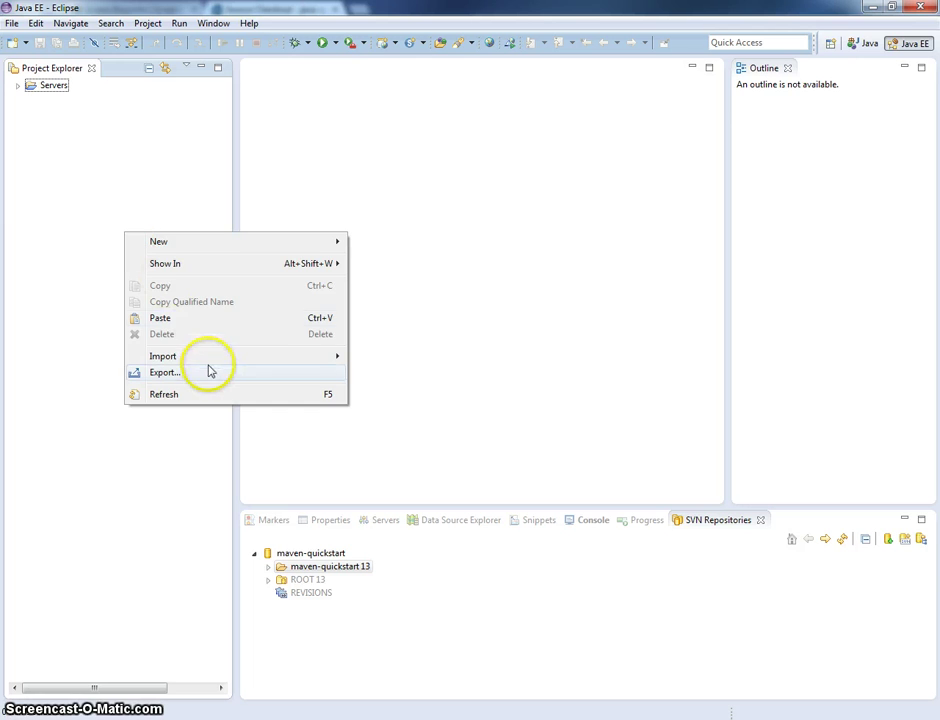
mouse_move(340, 357)
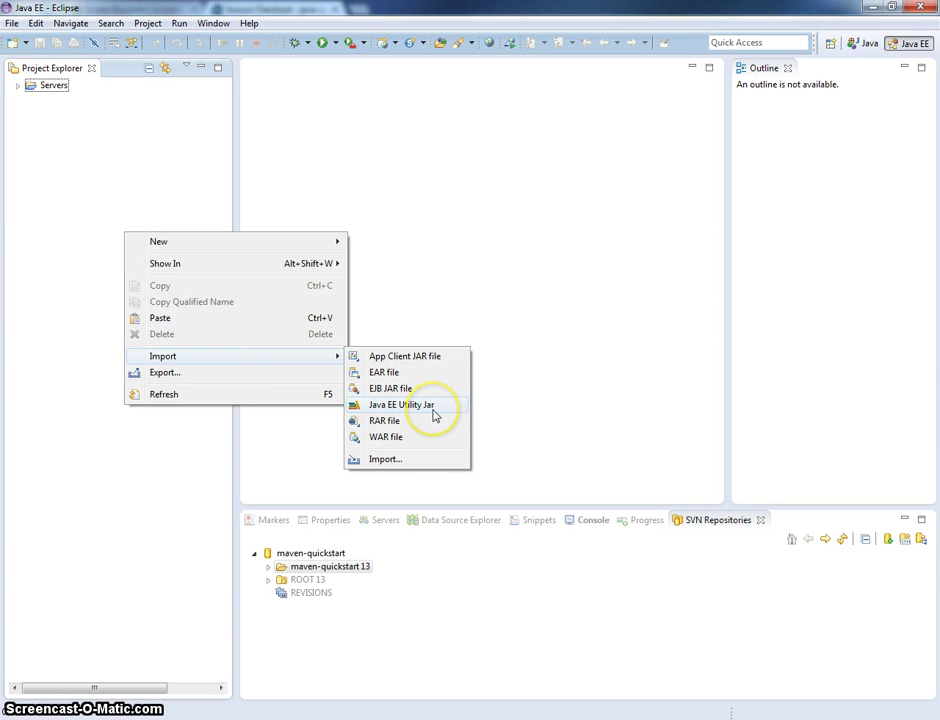
click(418, 461)
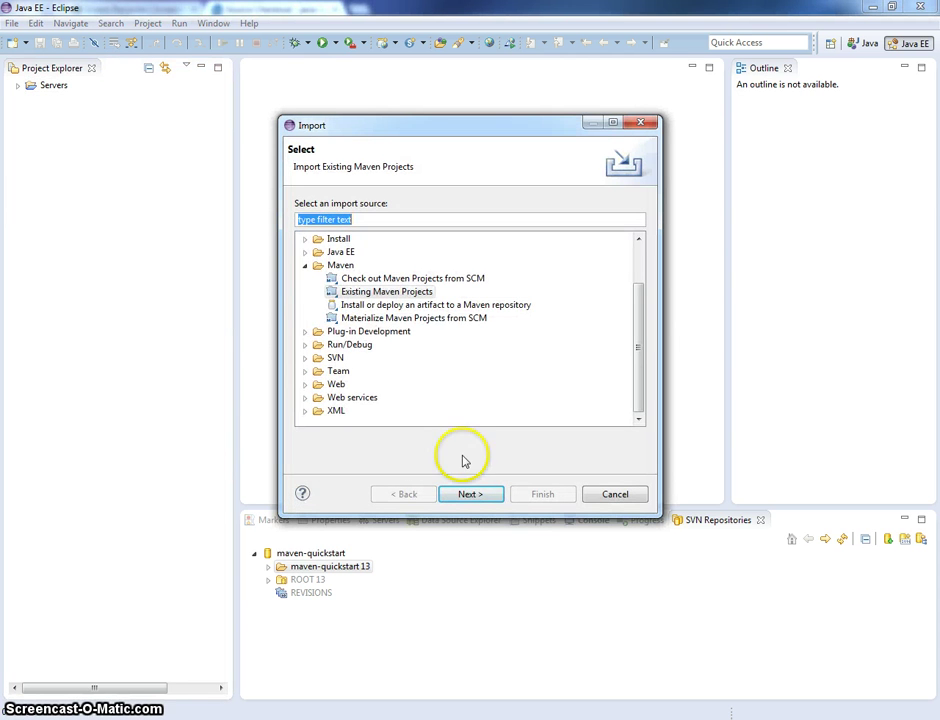
click(469, 494)
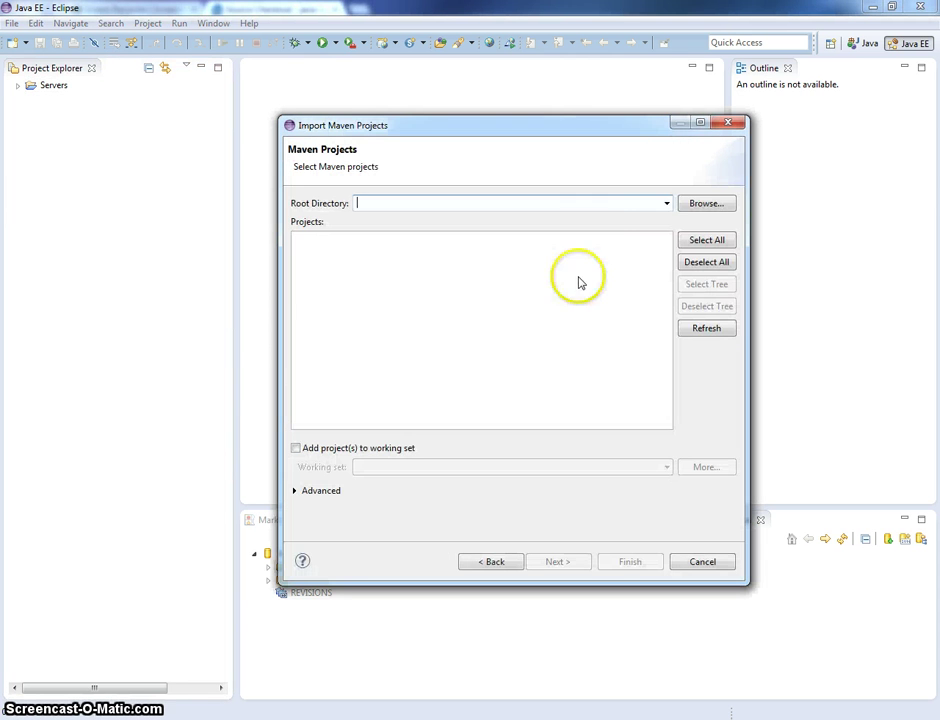
click(665, 204)
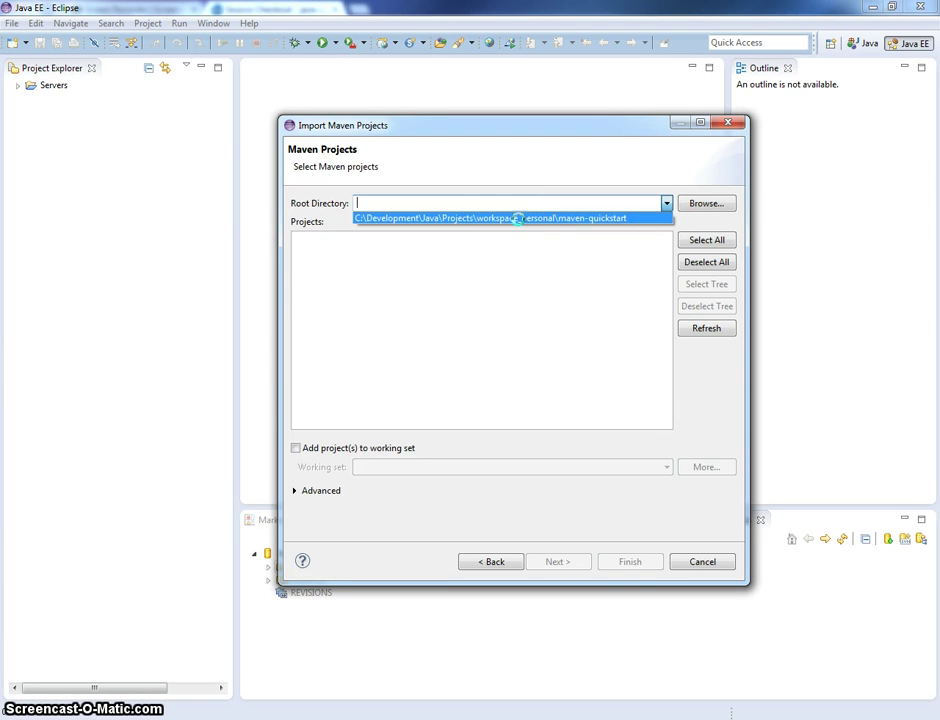
click(518, 218)
click(624, 562)
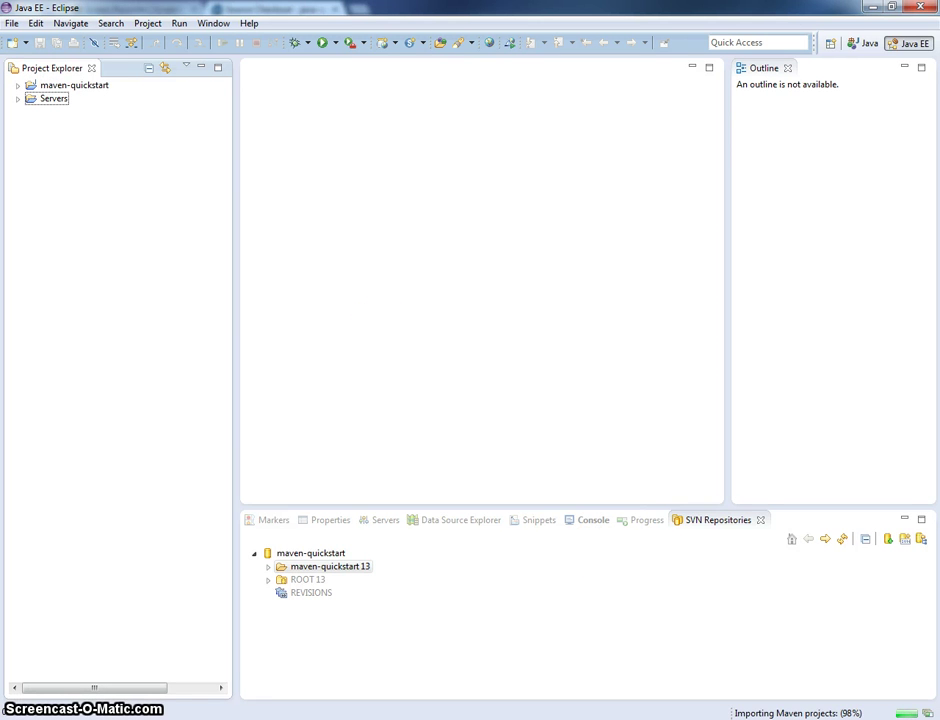
click(910, 708)
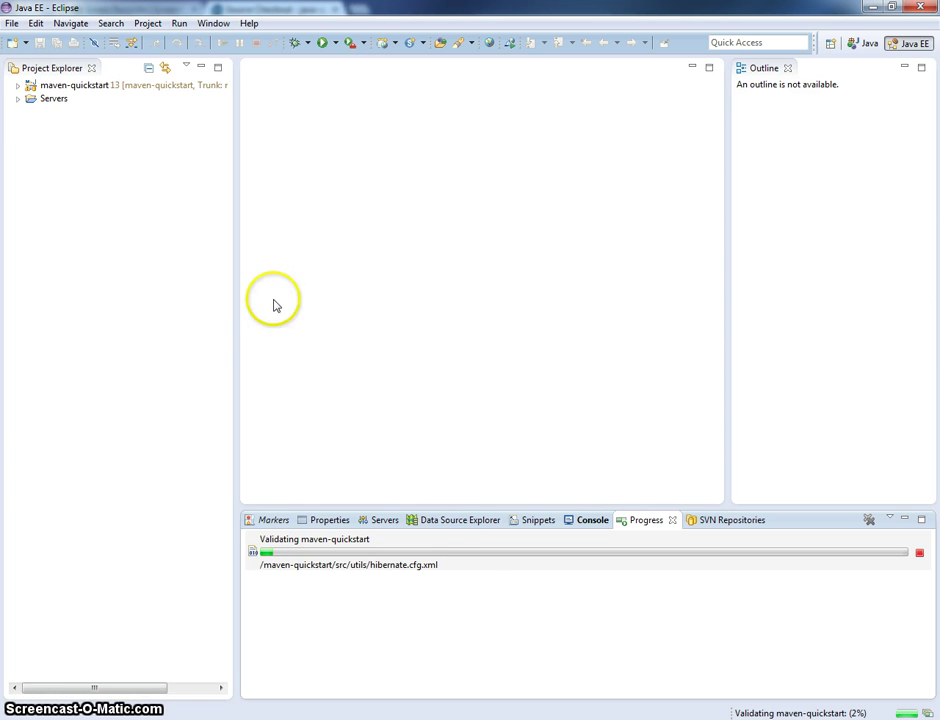
click(18, 87)
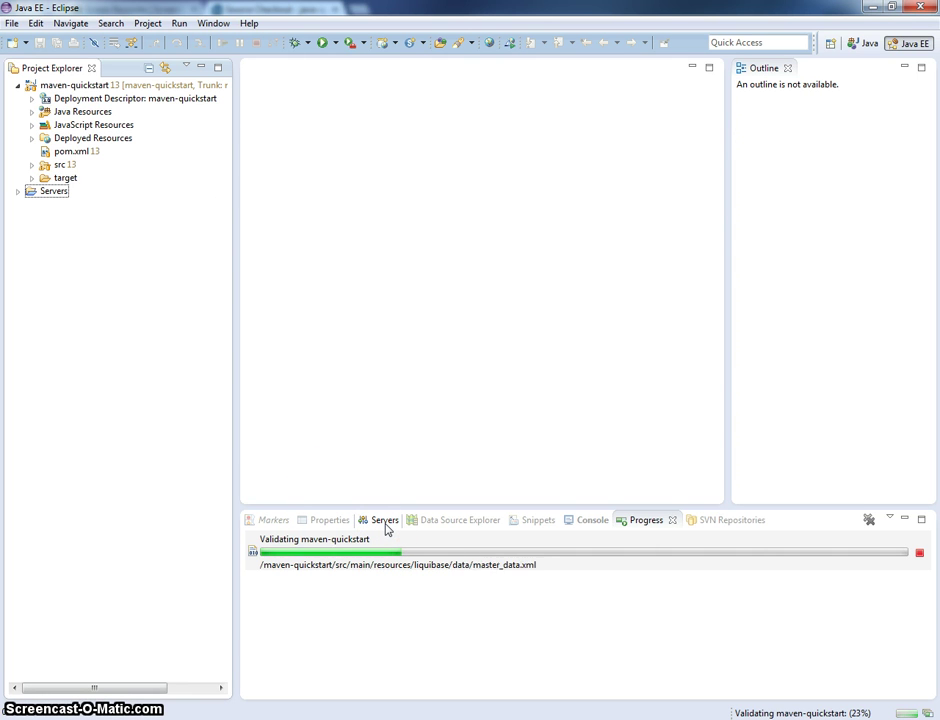
- Add maven-quickstart to the Tomcat v7.0 Server in the Servers view
click(385, 520)
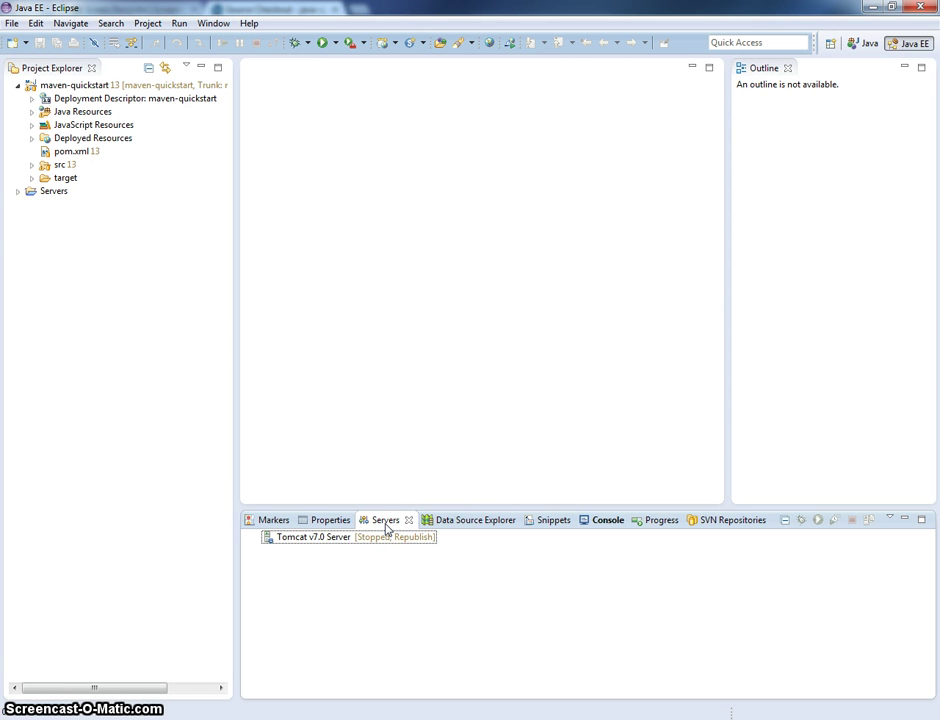
drag(150, 87, 386, 545)
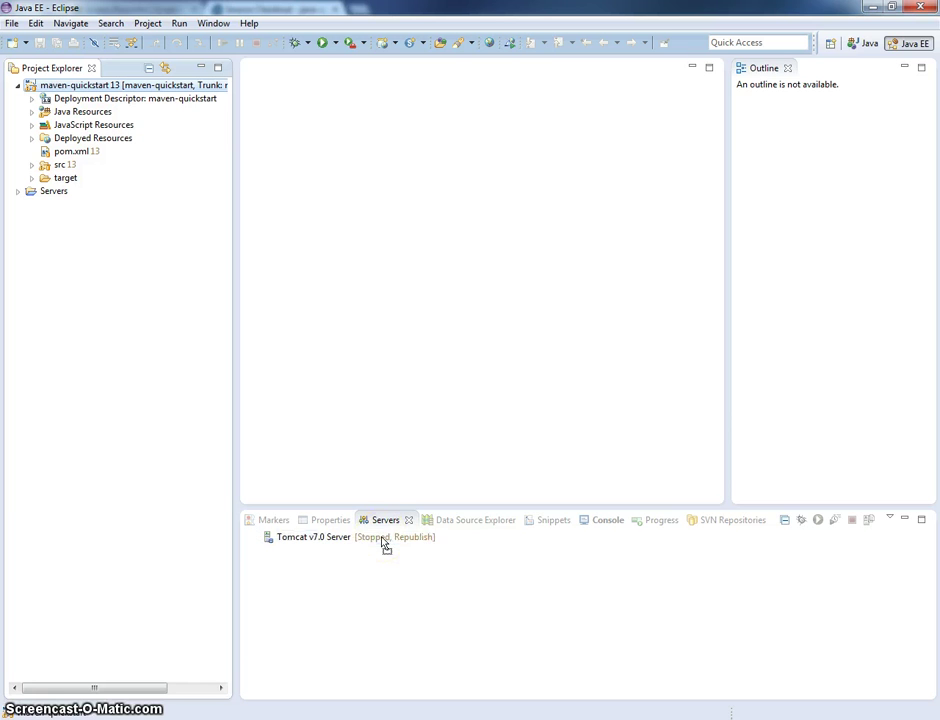
click(391, 541)
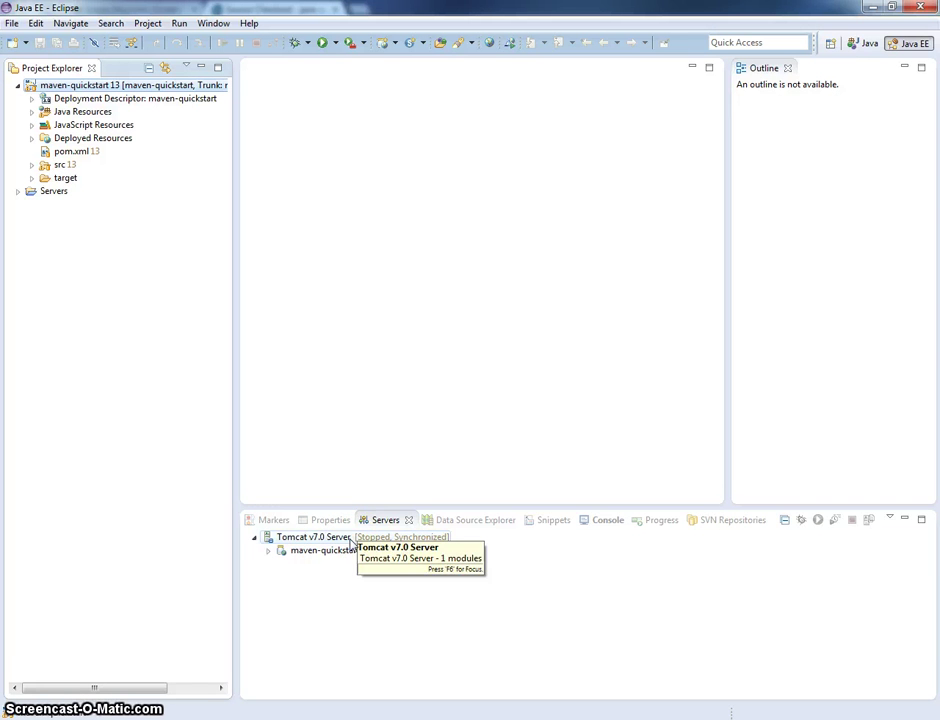
- Start Tomcat v7.0 and enlarge the console to read the startup log
right_click(350, 541)
click(399, 380)
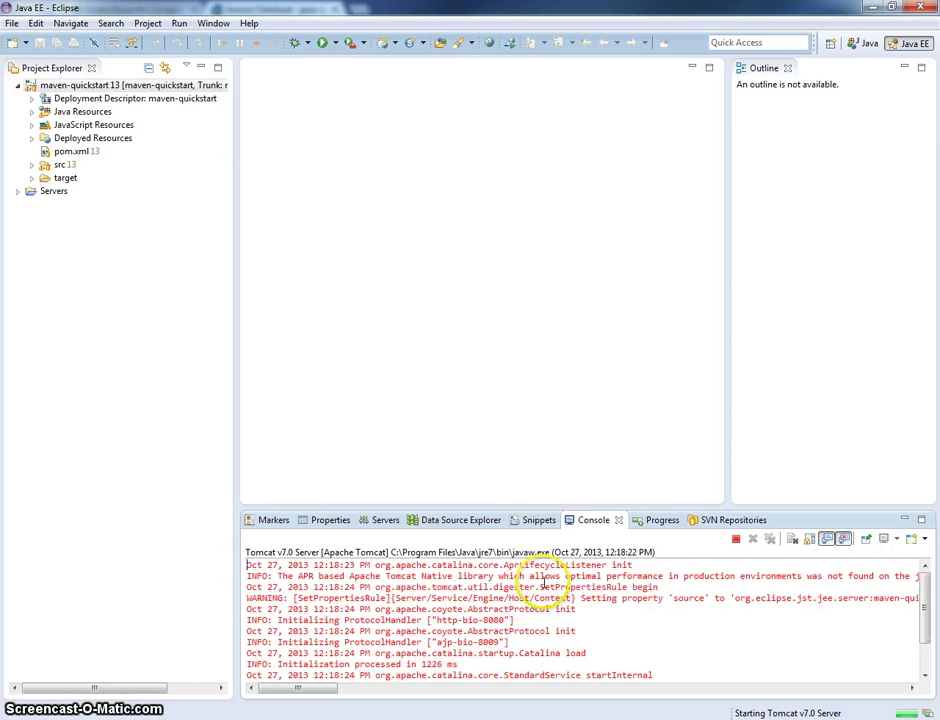
drag(570, 507, 574, 372)
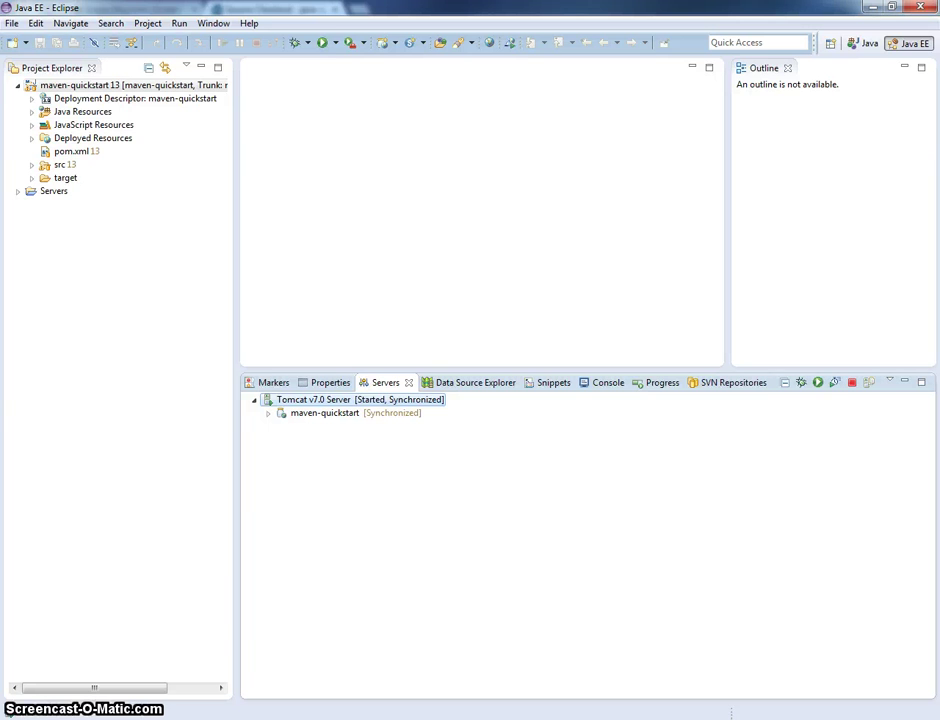
key(alt+Tab)
- Load localhost:8080/maven-quickstart/ in a new Chrome tab to see Hello world
key(ctrl+t)
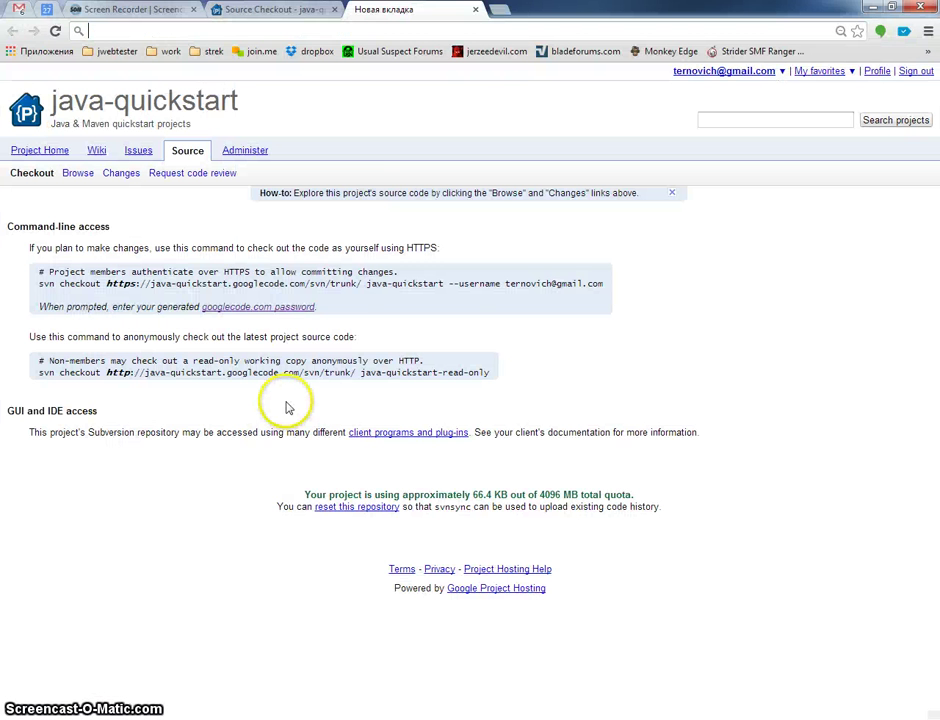
text(local)
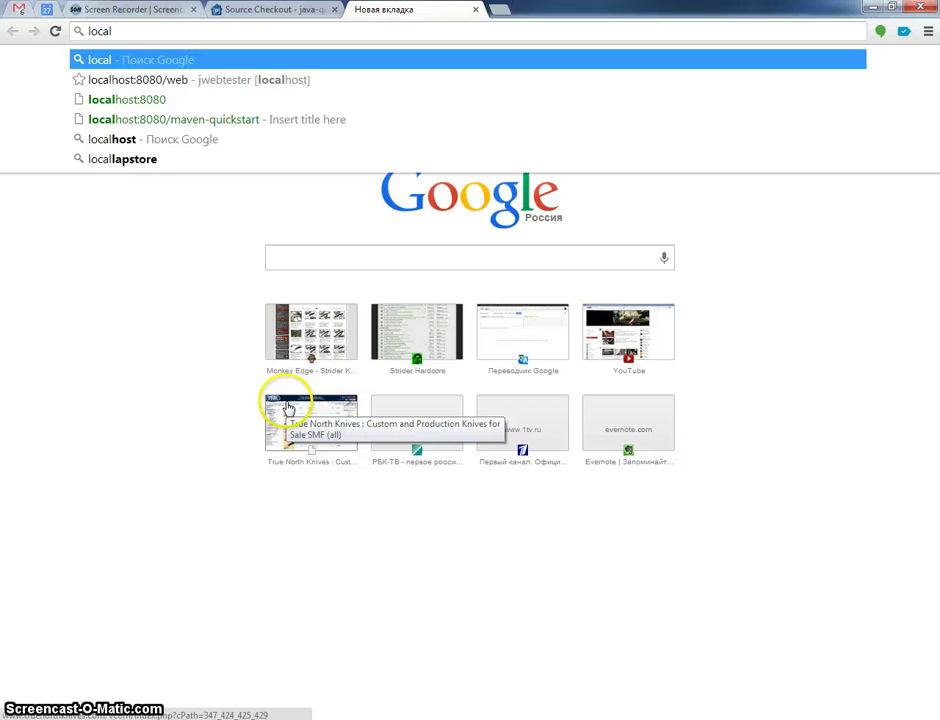
key(Down)
key(BackSpace)
key(BackSpace)
key(BackSpace)
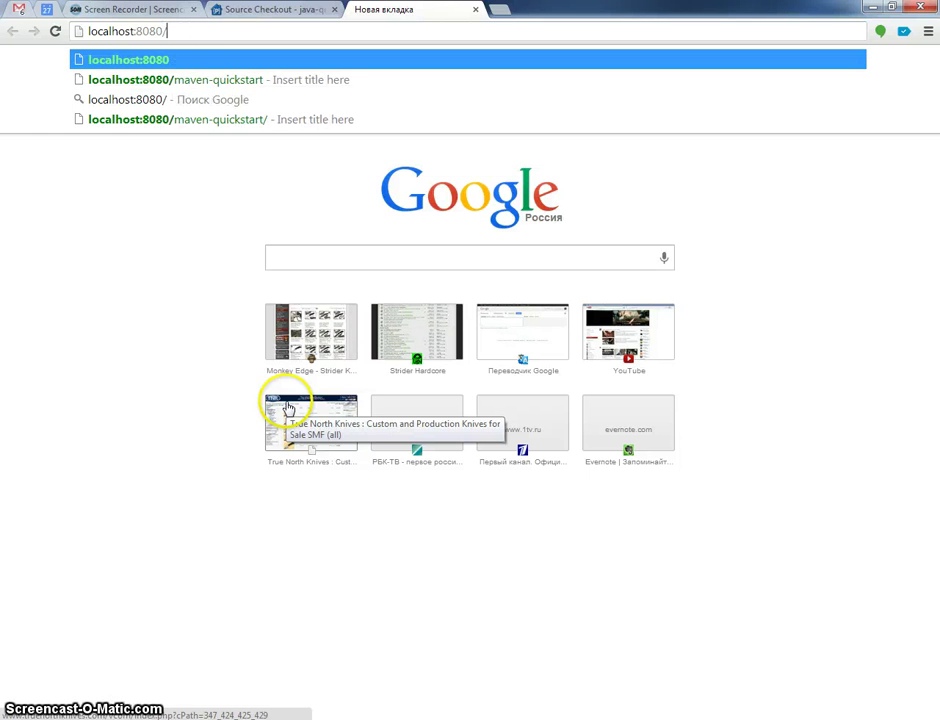
text(maven)
key(Down)
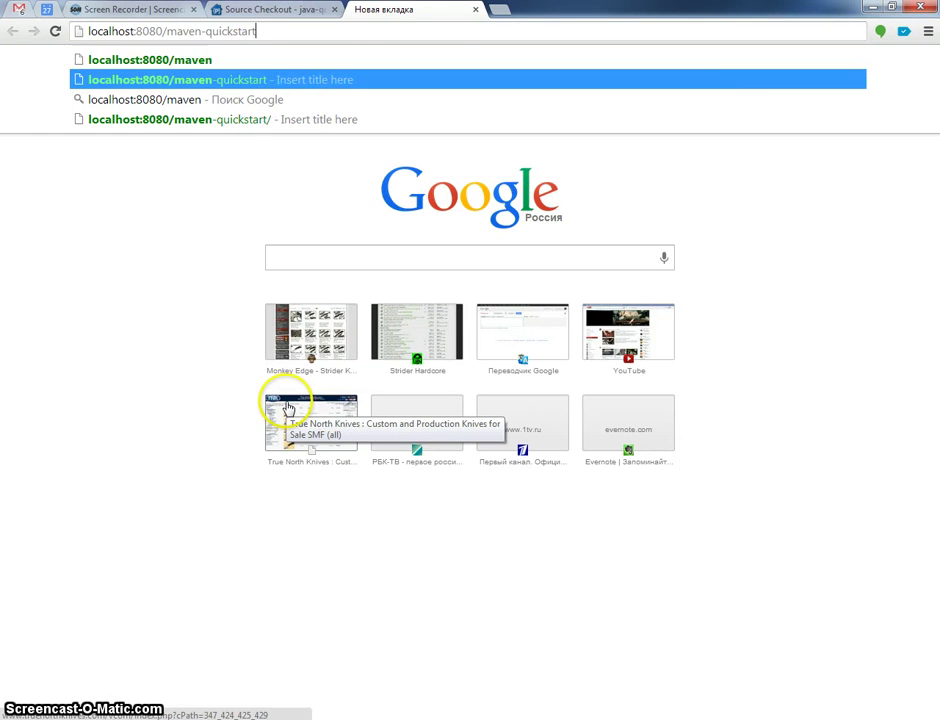
key(Return)
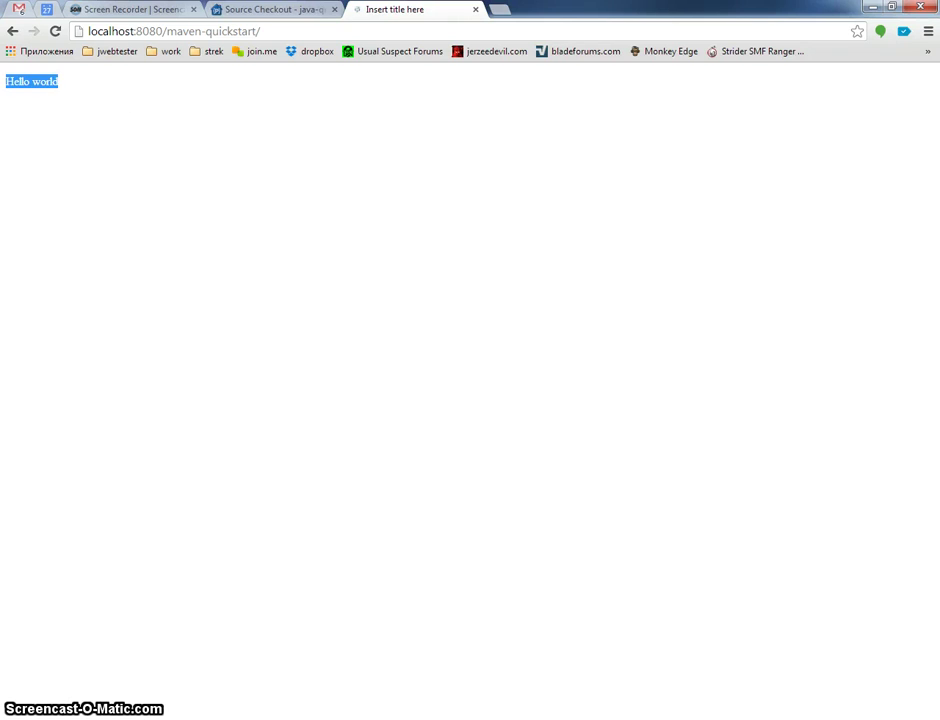
key(alt+Tab)
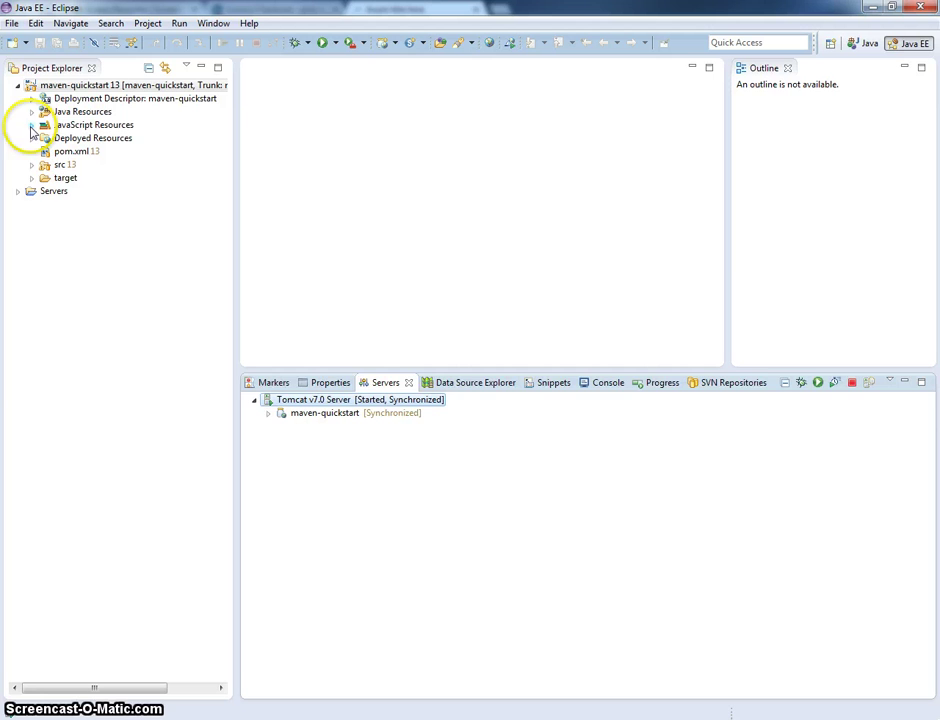
- Open index.html and web.xml from Deployed Resources > webapp > WEB-INF
click(32, 138)
click(45, 151)
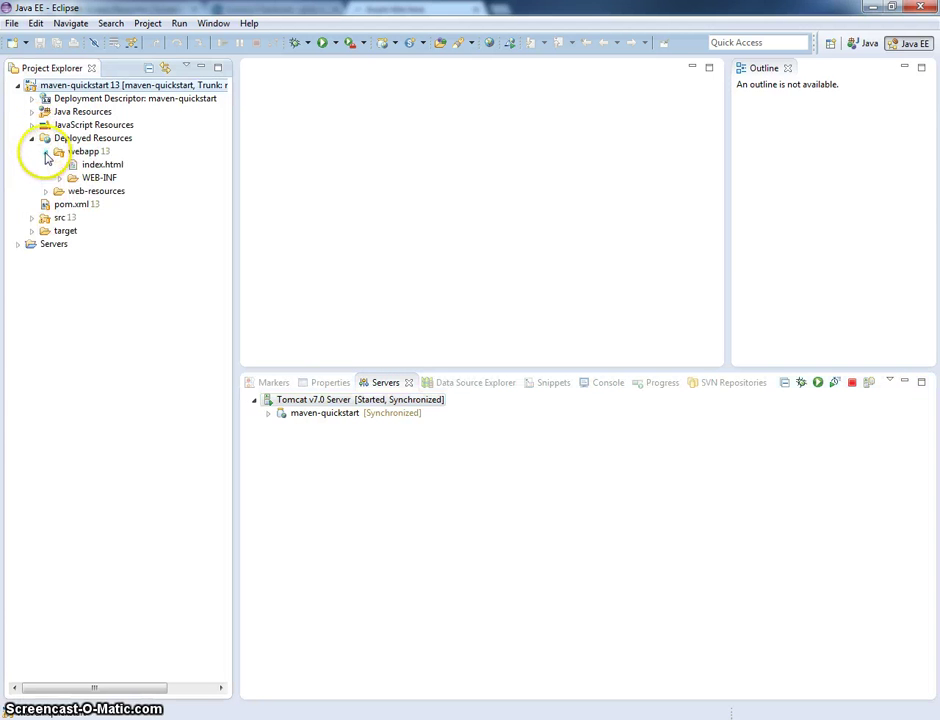
click(59, 177)
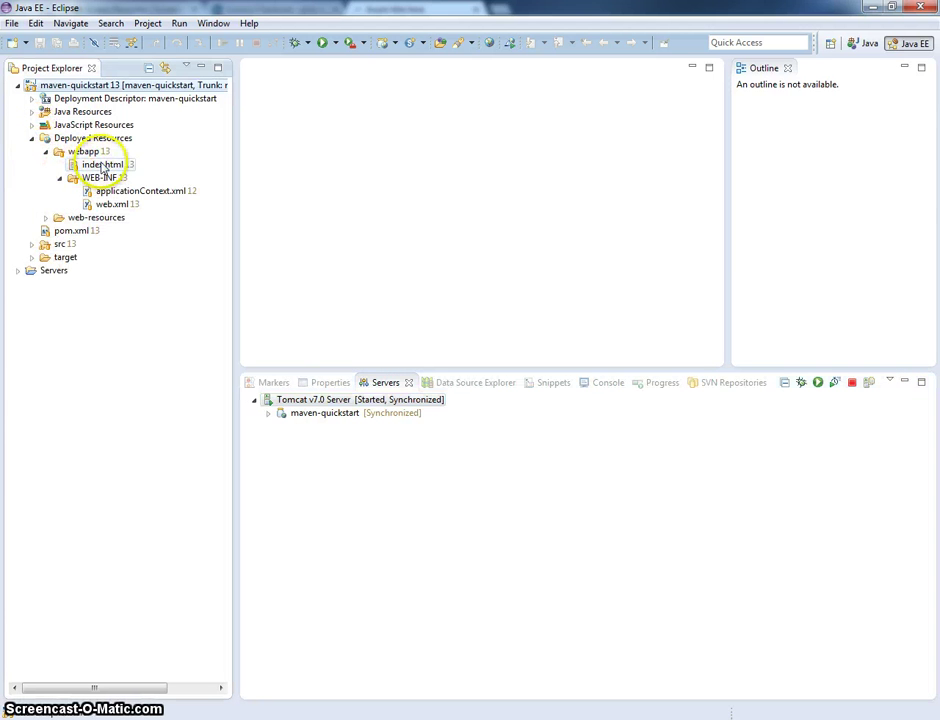
double_click(101, 164)
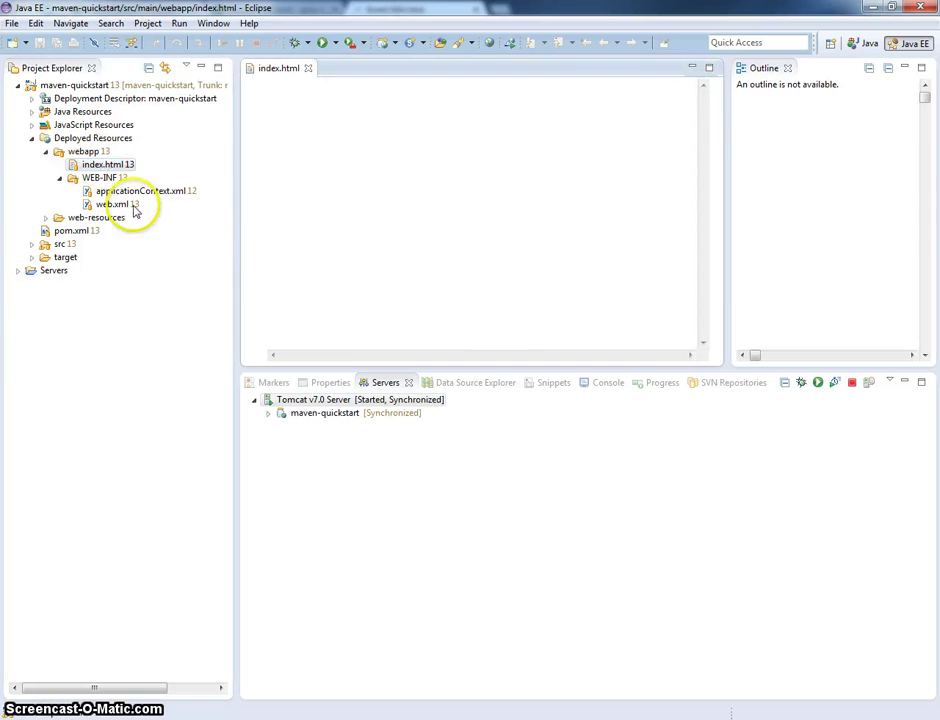
double_click(114, 204)
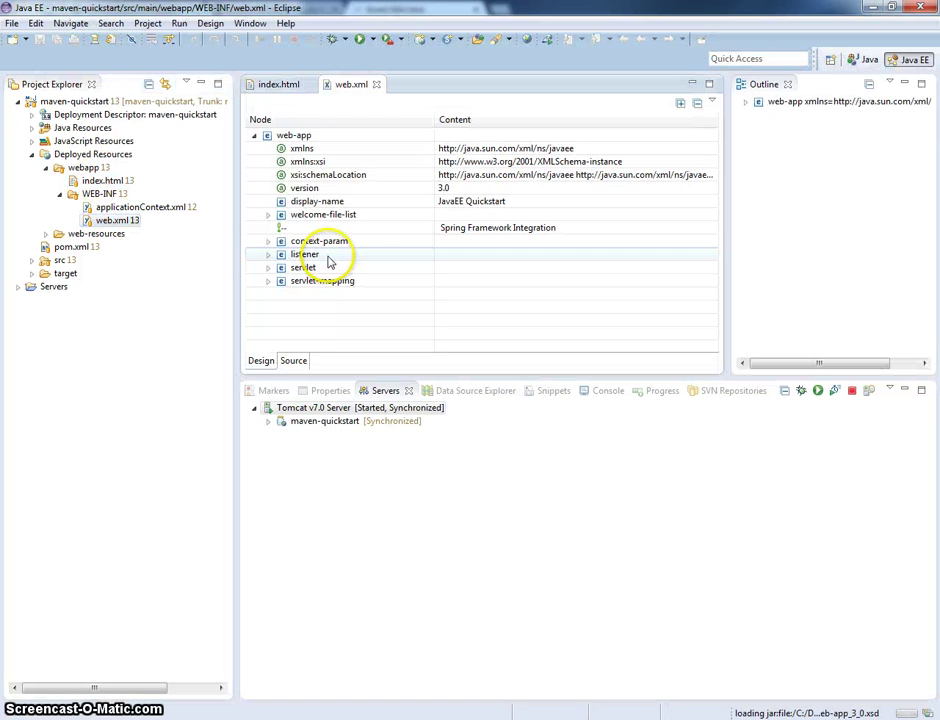
- Show web.xml as XML source in a larger editor and select the index.html welcome file
click(300, 361)
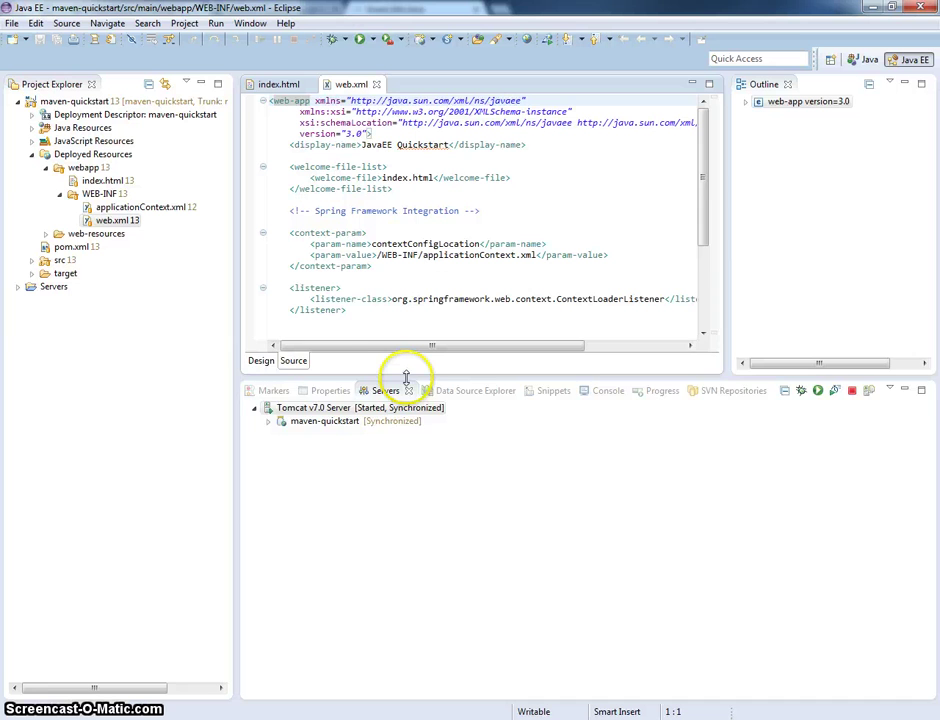
drag(406, 380, 411, 555)
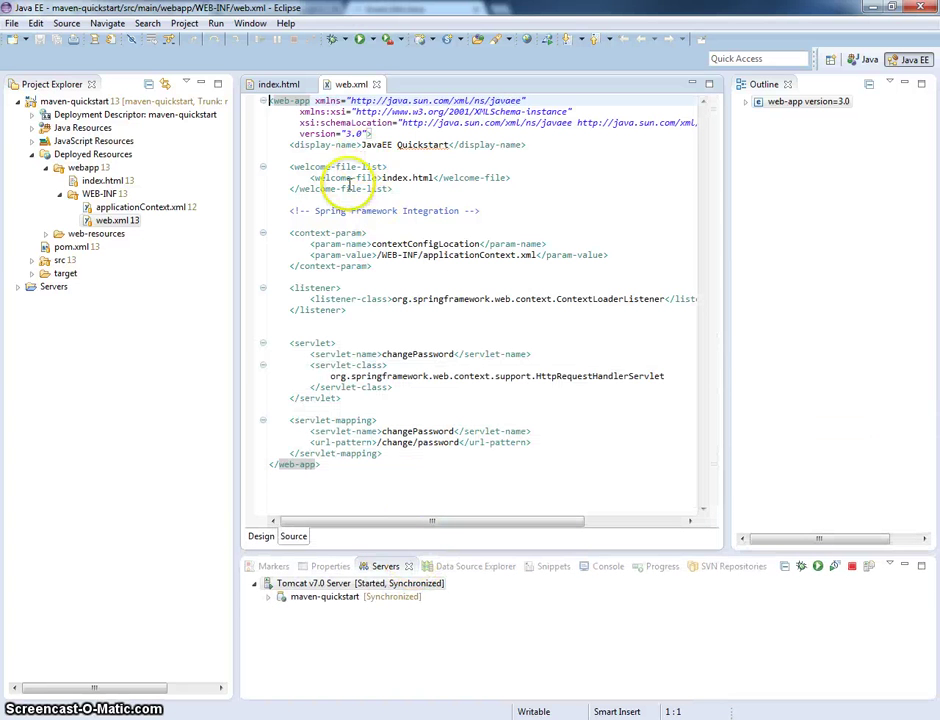
drag(383, 177, 433, 178)
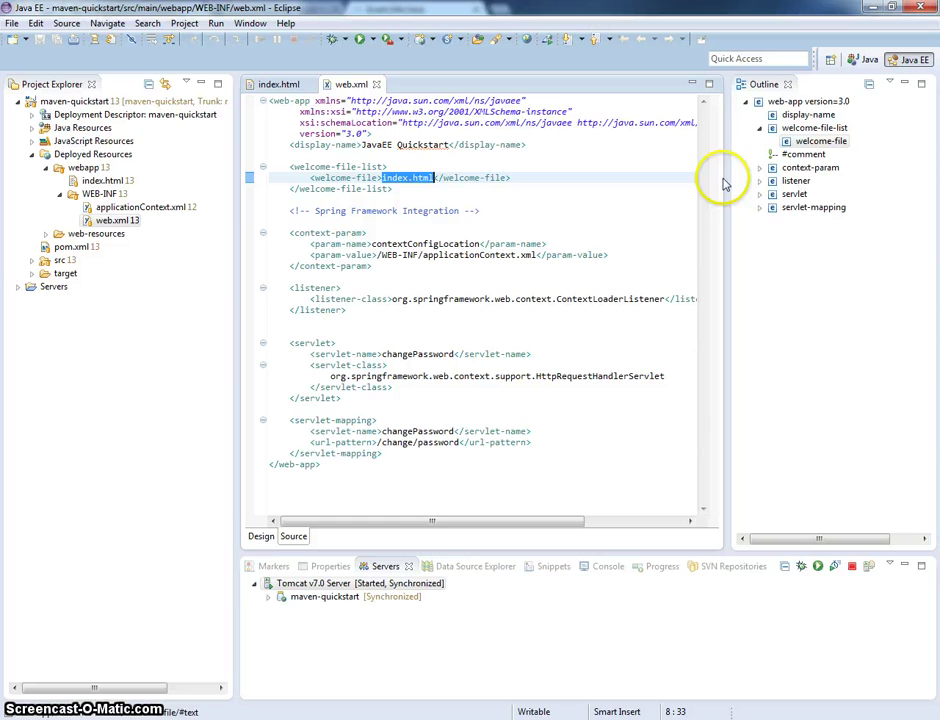
- Stop Tomcat, visit the Database Development perspective, then close web.xml and return to Java EE
right_click(365, 586)
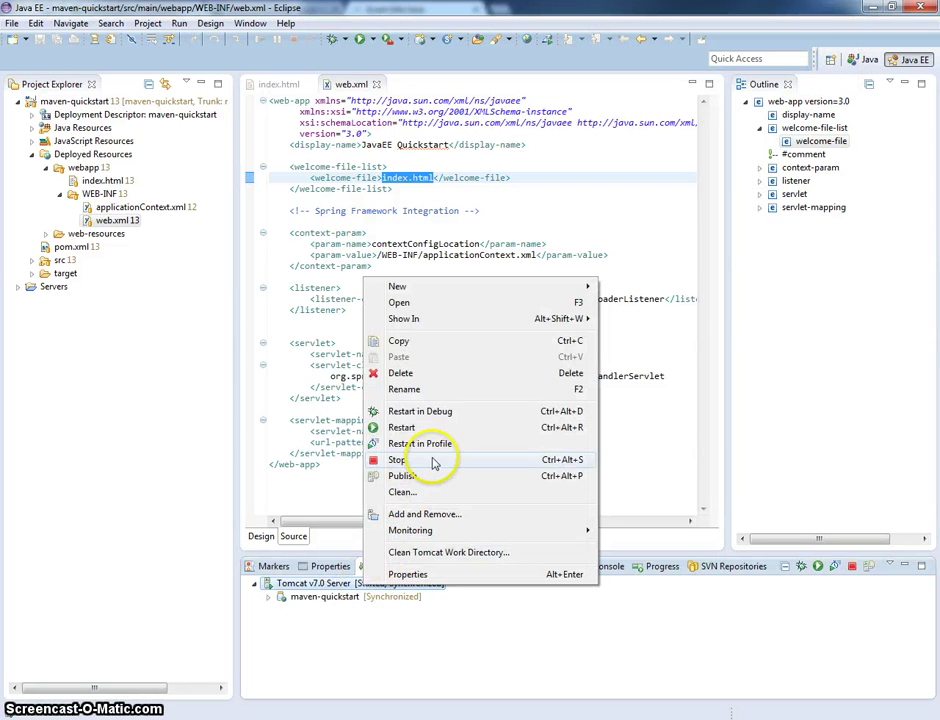
click(436, 460)
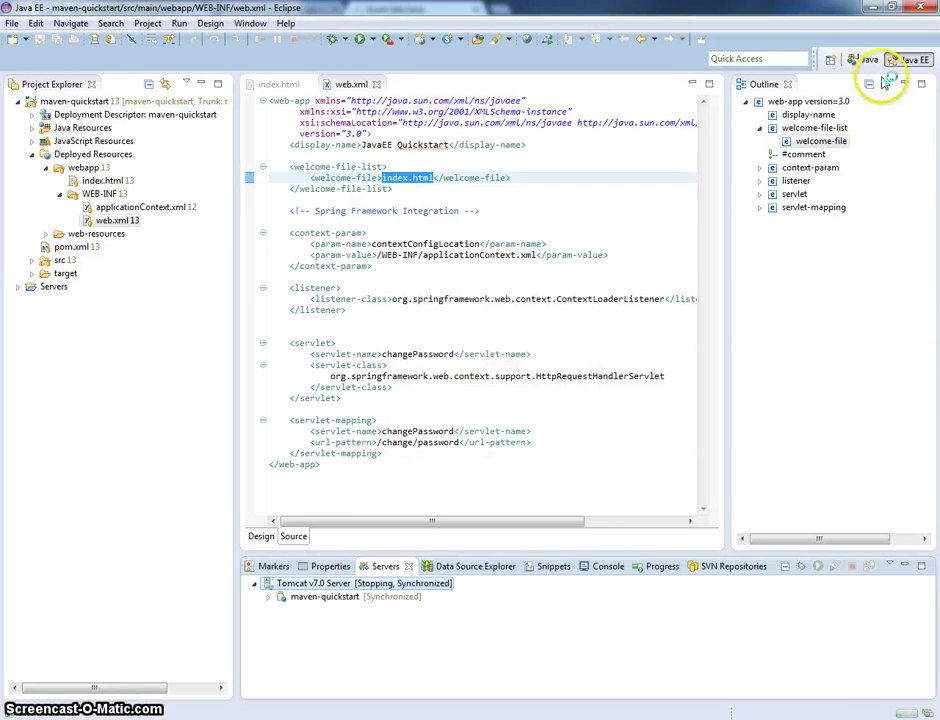
click(830, 60)
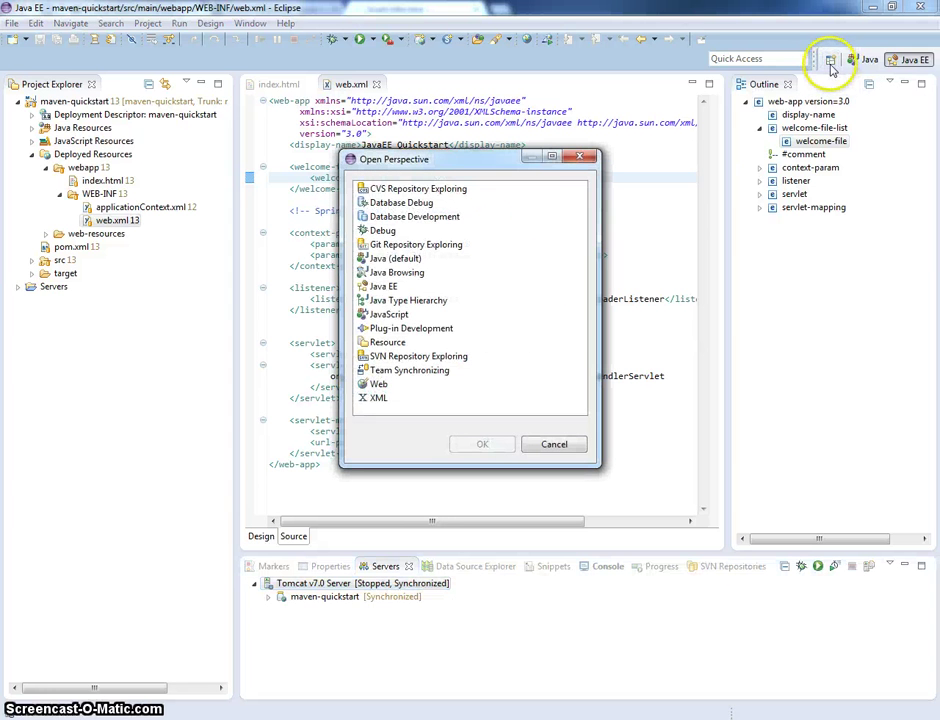
click(418, 216)
click(480, 444)
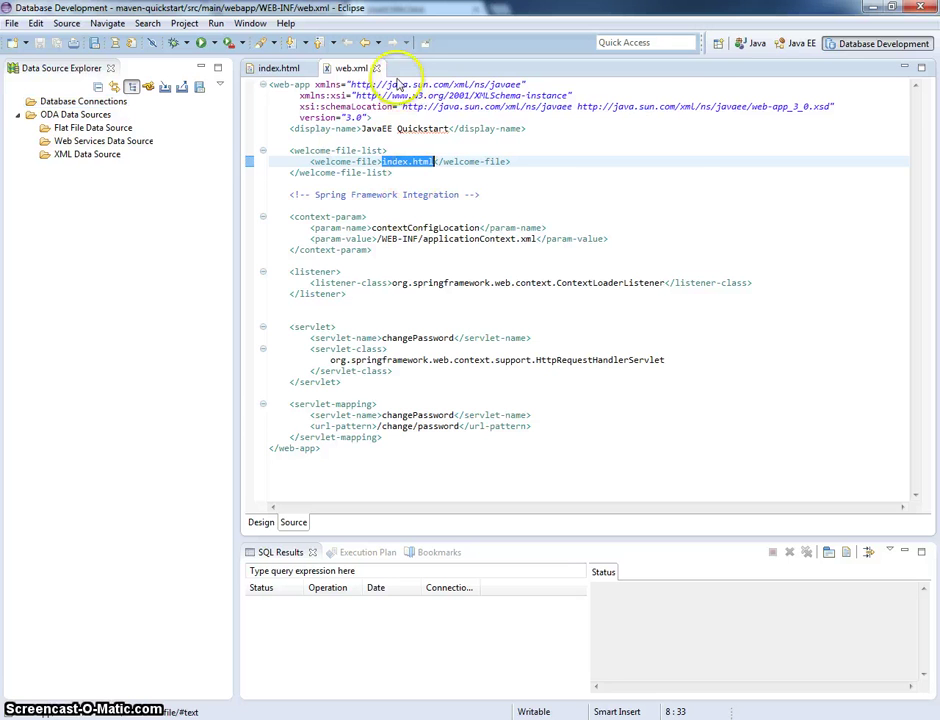
click(376, 68)
click(791, 48)
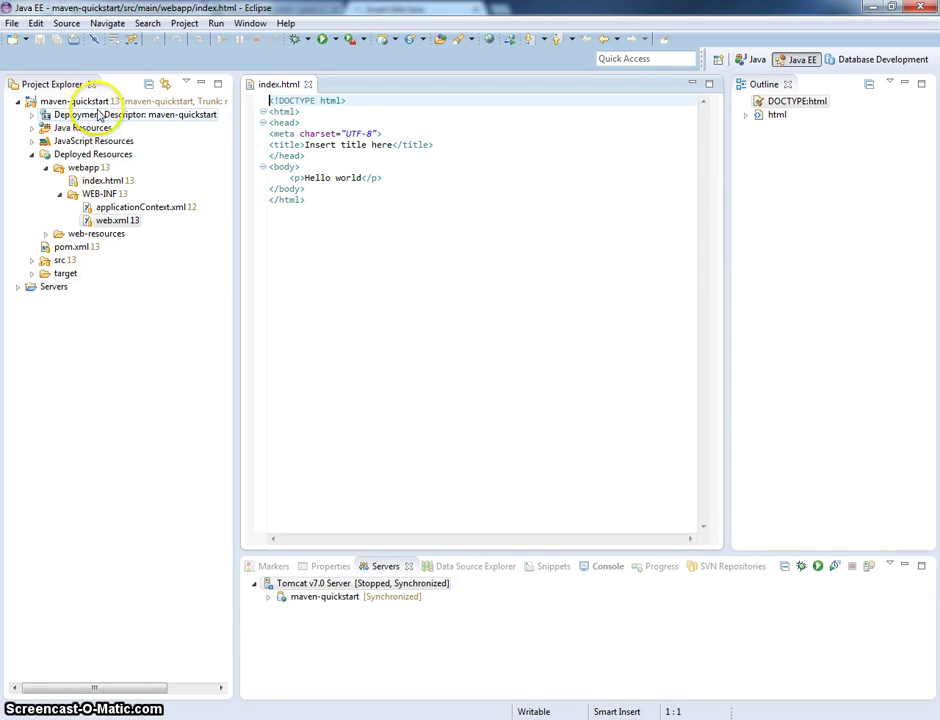
- Open liquibase.properties under src/main/resources > liquibase and select the JDBCDriver class name
click(33, 128)
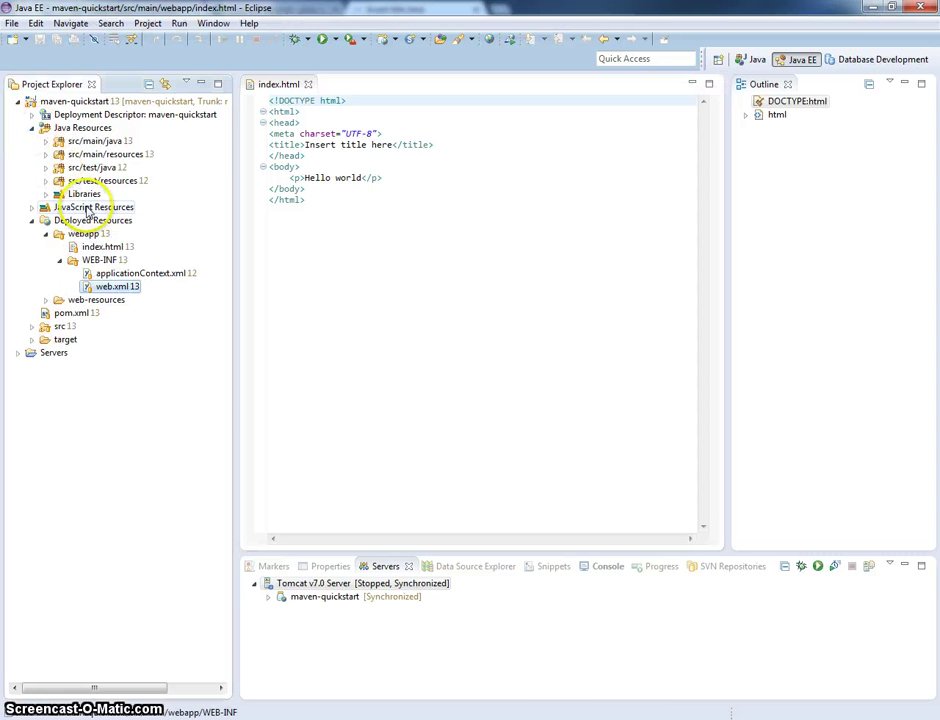
click(45, 154)
click(59, 167)
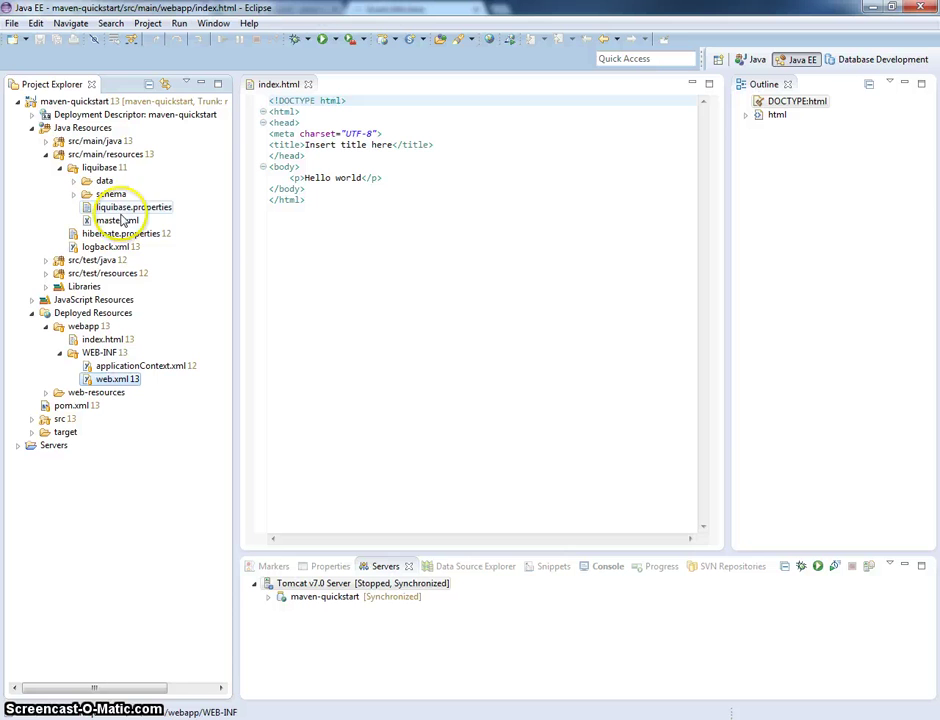
double_click(152, 207)
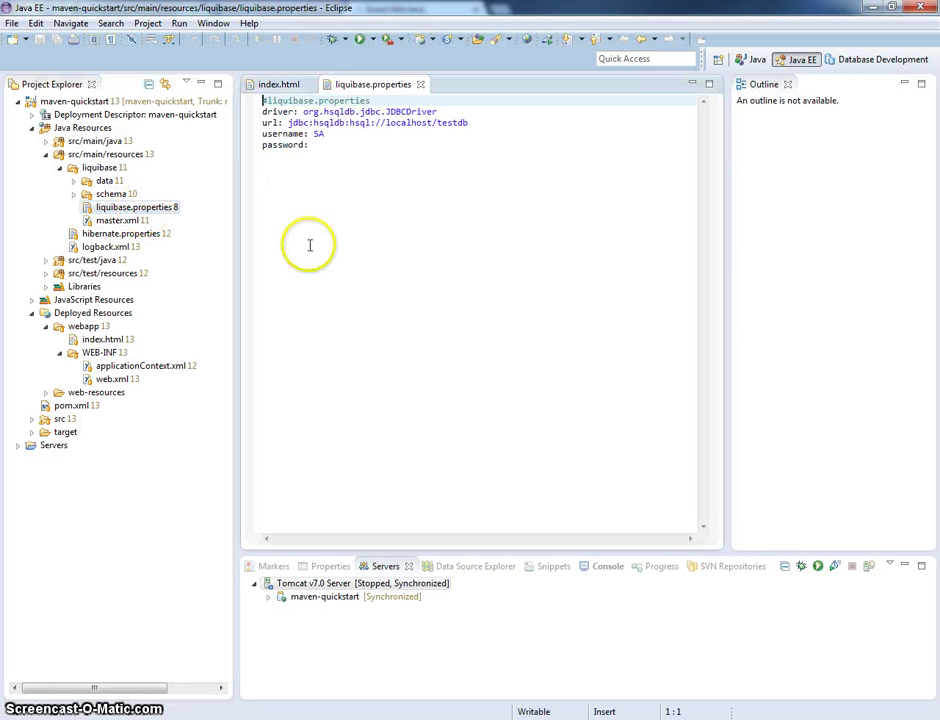
click(350, 134)
double_click(405, 111)
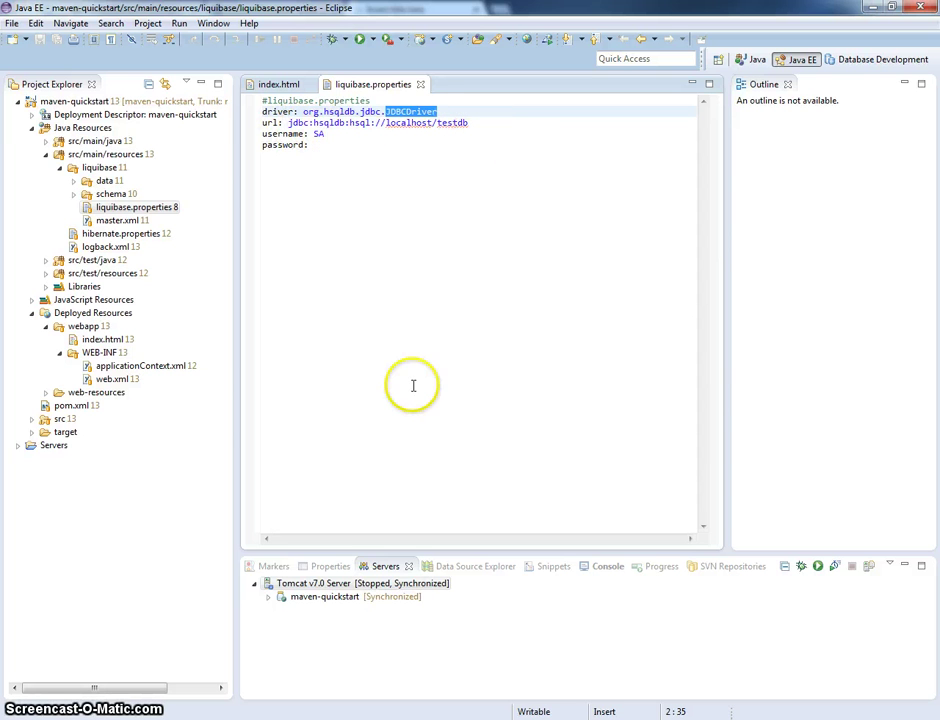
- In Far Manager's left panel, navigate to C:\Development\Java\Tools\hsqldb-2.2.9
key(alt+Tab)
key(Tab)
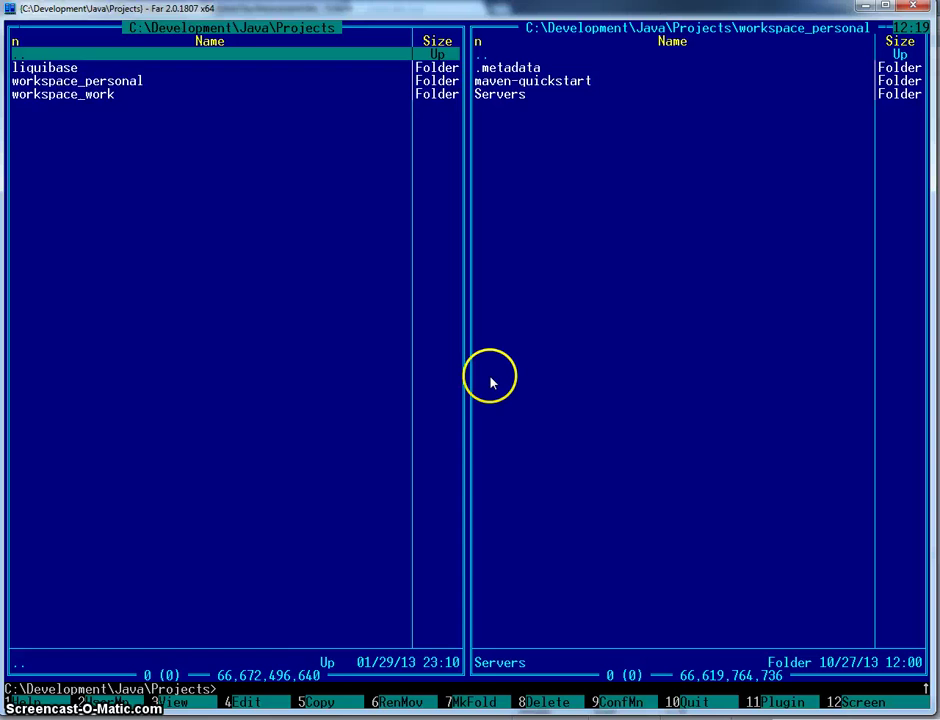
key(Return)
key(Return)
key(Return)
key(Down)
key(Down)
key(Return)
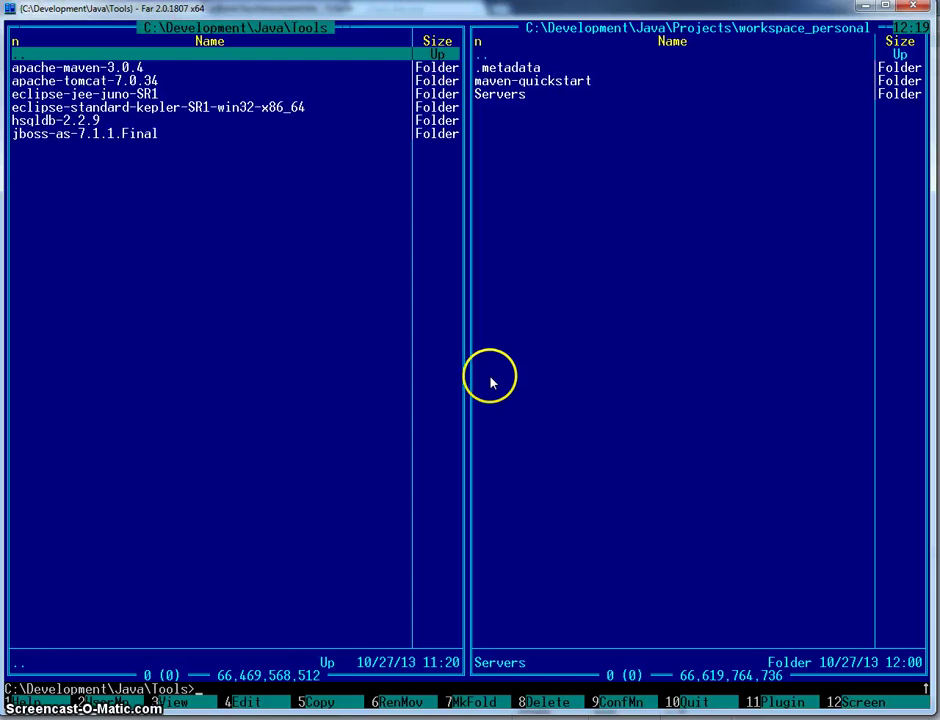
key(Down)
key(Down)
key(Down)
key(Down)
key(Down)
key(Return)
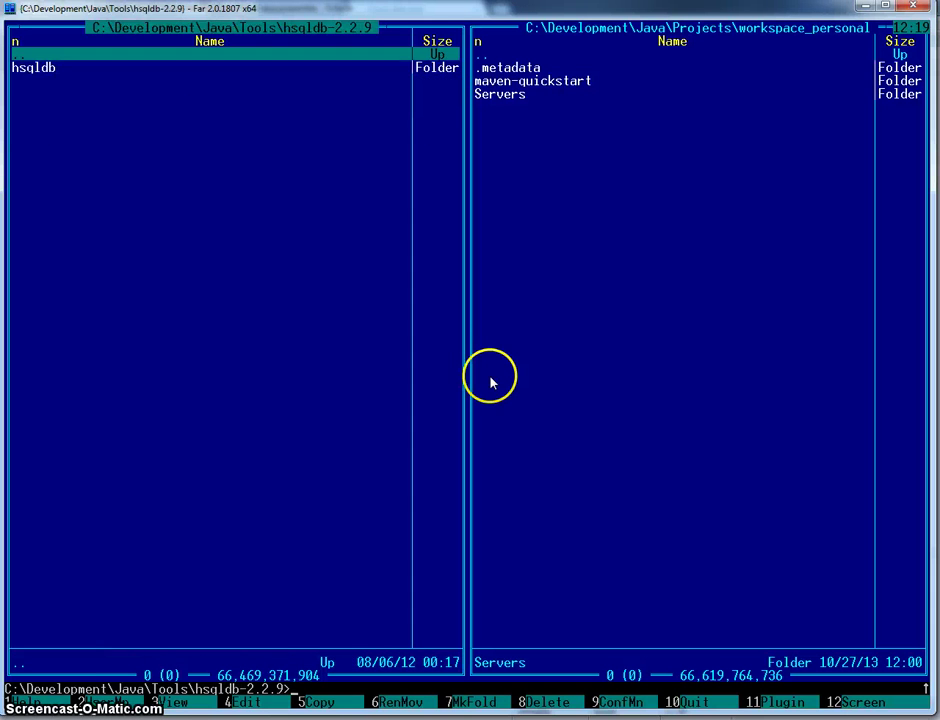
key(Return)
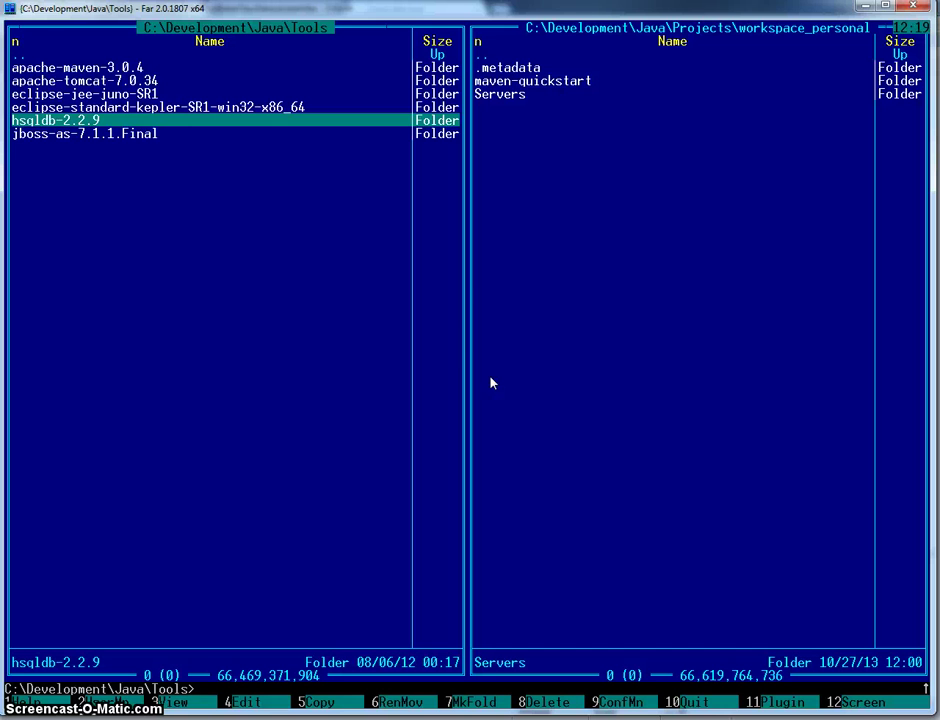
click(311, 488)
key(Return)
- Open hsqldb\bin to list runServer.bat, runManager.bat and the other HSQLDB scripts
key(Down)
key(Return)
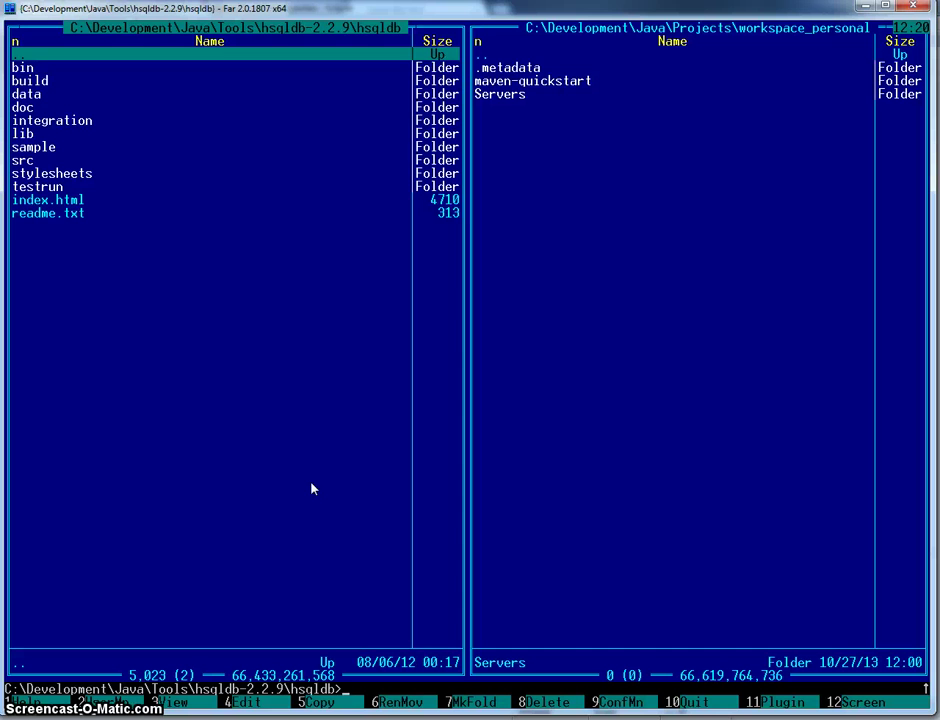
key(Down)
key(Down)
key(Up)
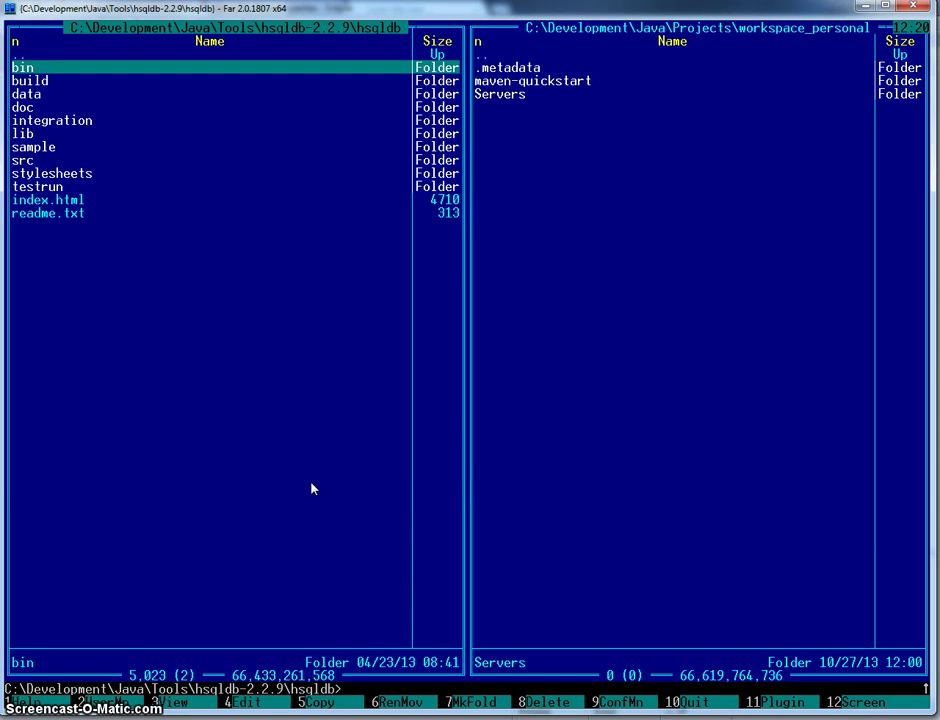
key(Return)
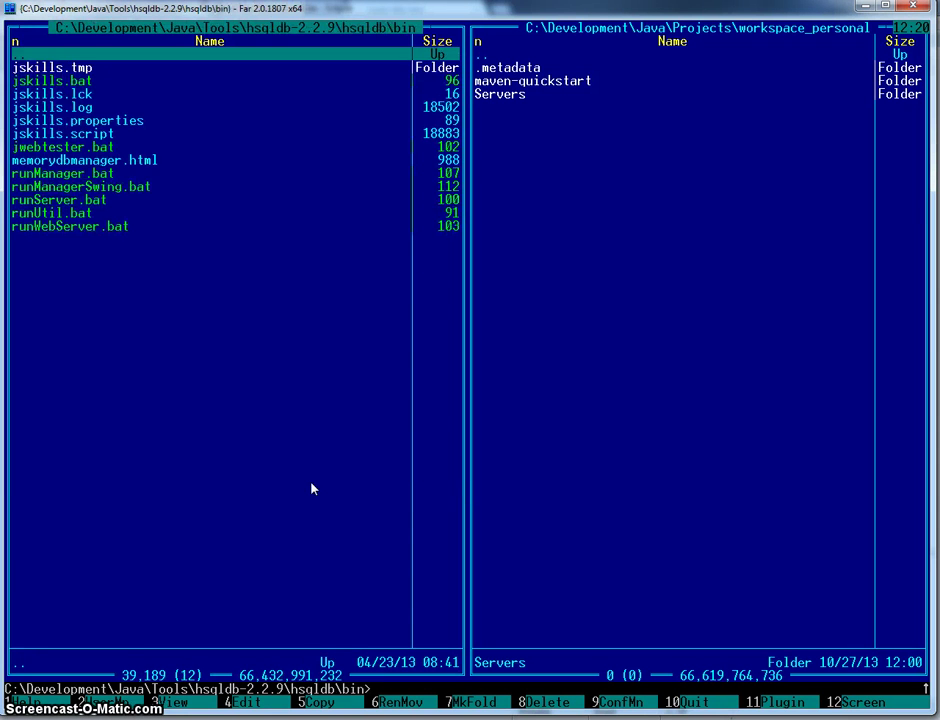
key(Down)
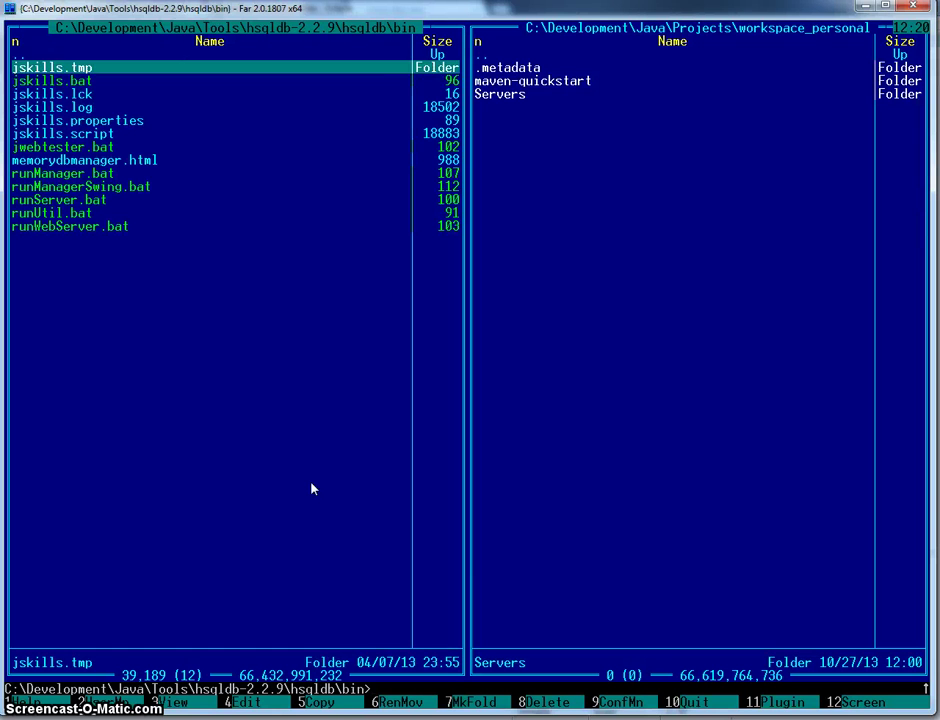
key(Down)
key(Down)
key(Down)
key(Down)
key(Down)
key(Down)
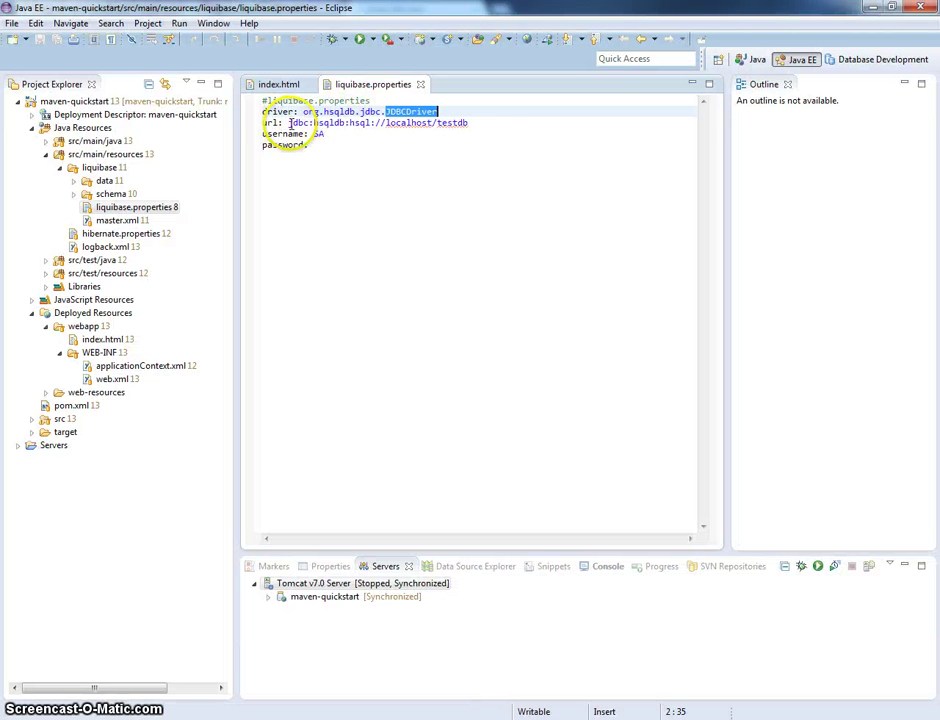
drag(470, 122, 438, 122)
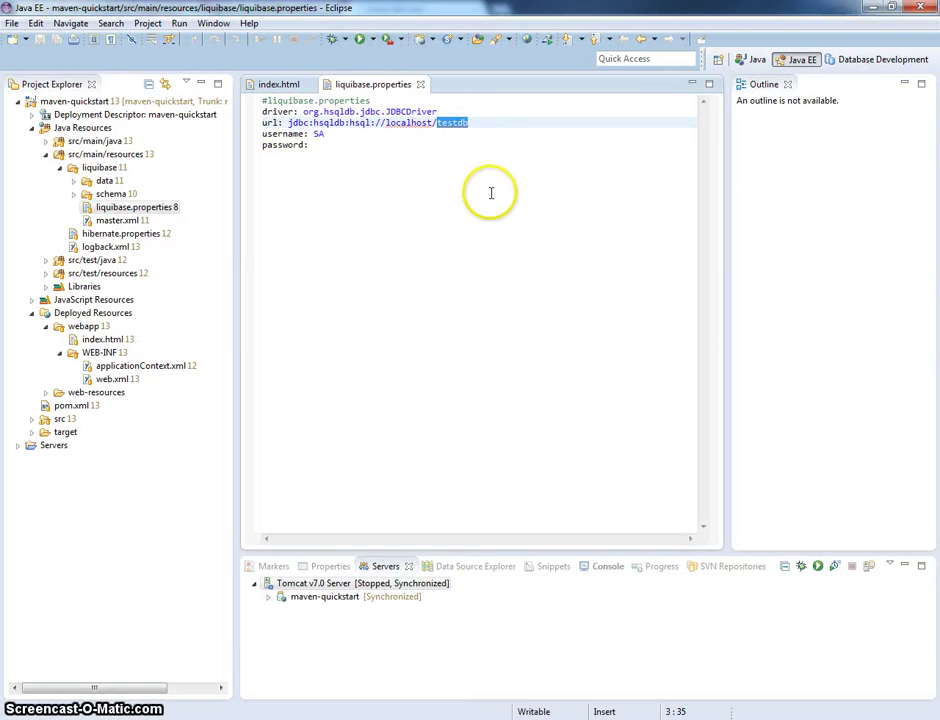
key(alt+Tab)
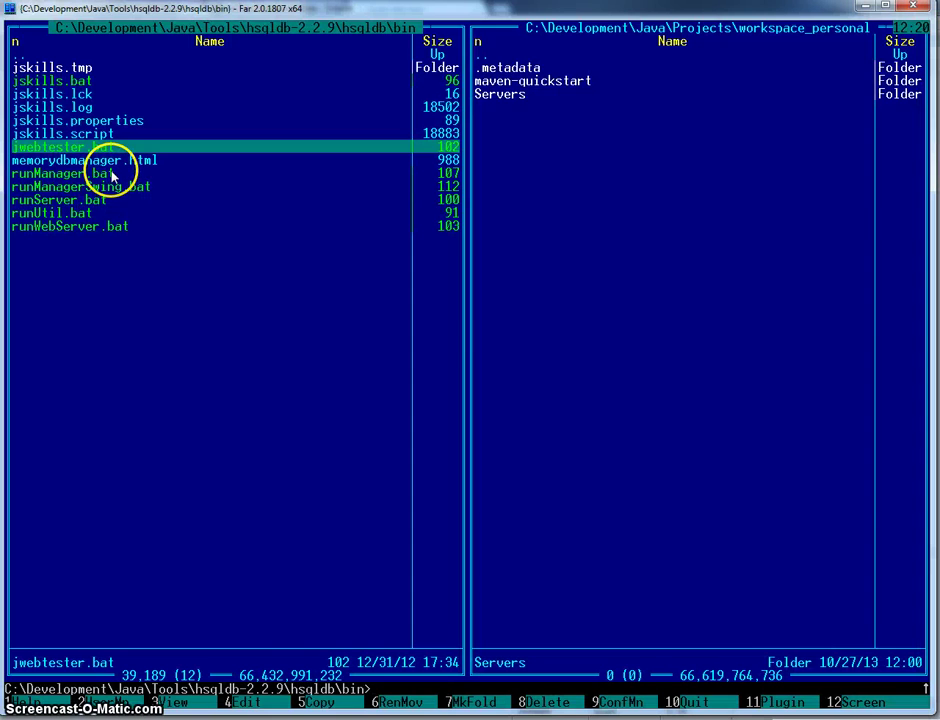
- Check jwebtester.bat's command line and point the right panel at the hsqldb bin folder
key(F4)
key(Escape)
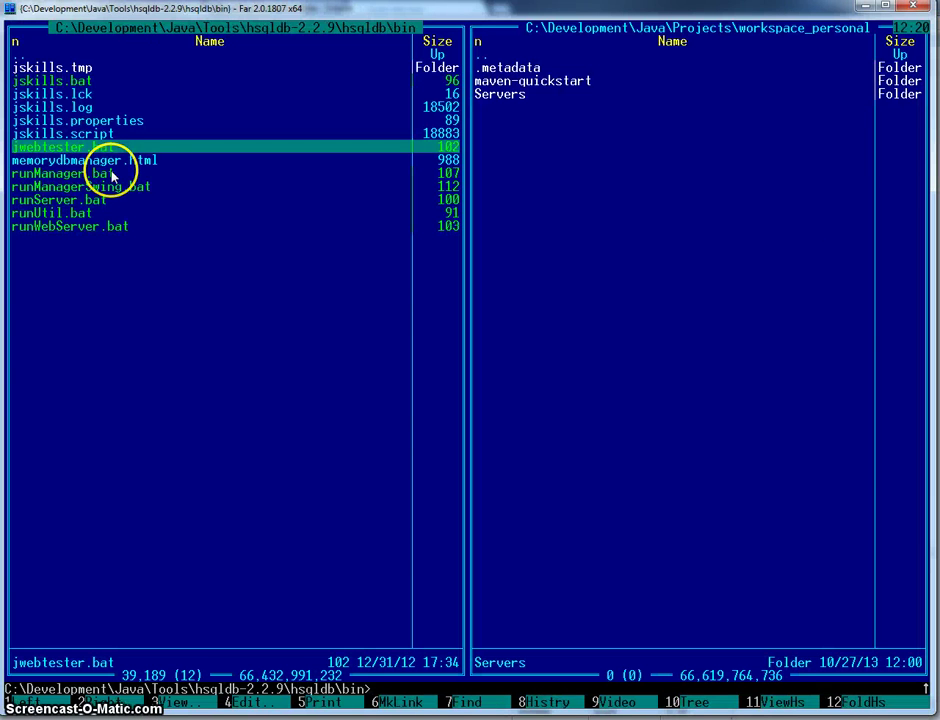
key(alt+F2)
key(Escape)
key(alt+F2)
key(d)
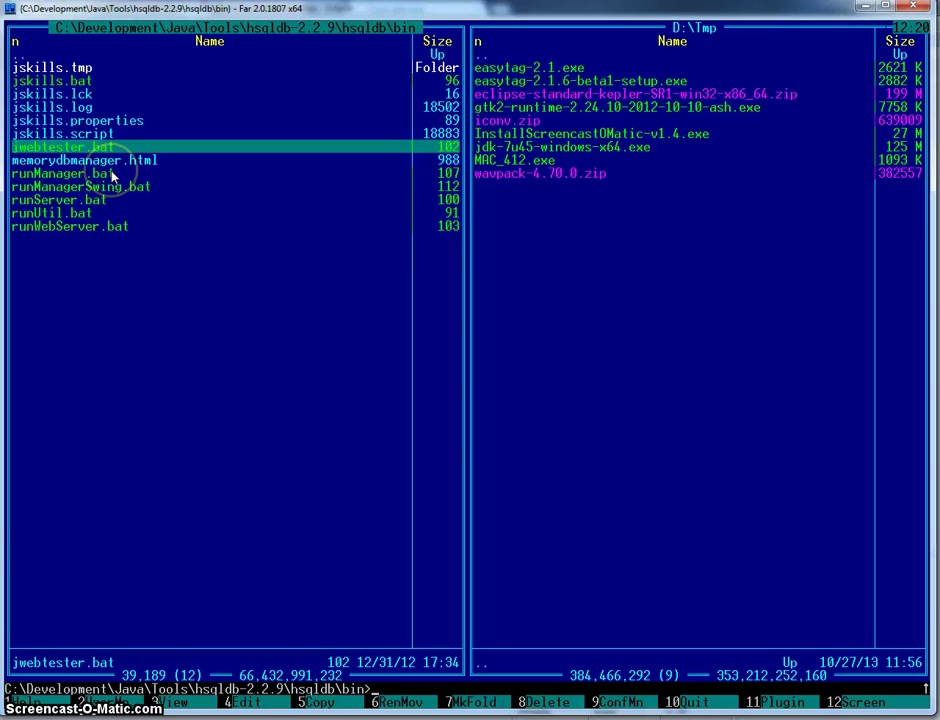
key(alt+F2)
key(c)
key(Down)
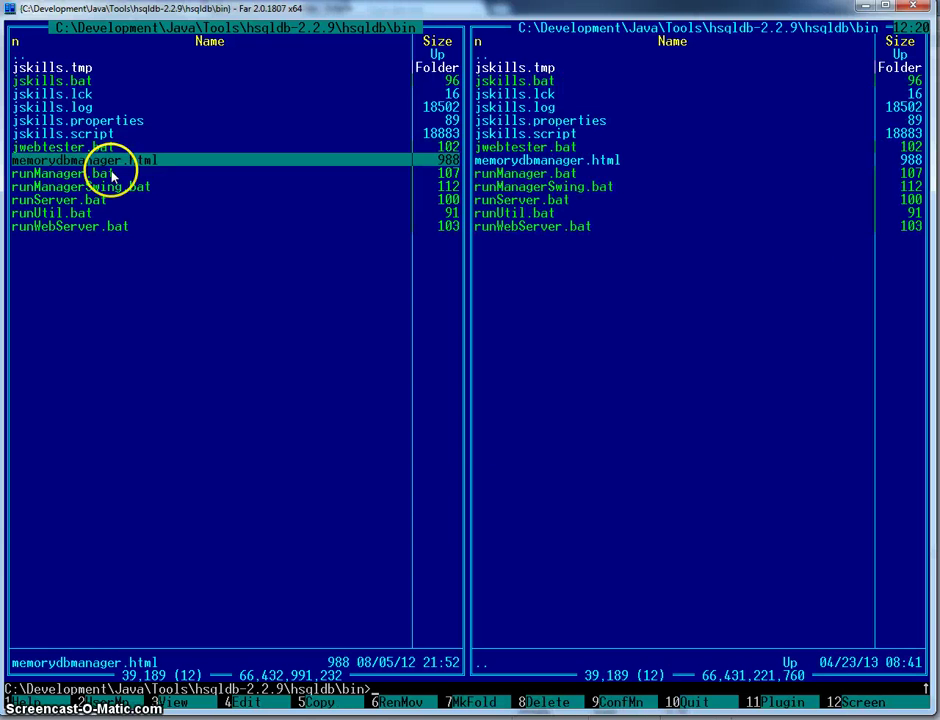
key(Up)
- Copy jwebtester.bat as testdb.bat and open the new file for editing
key(F5)
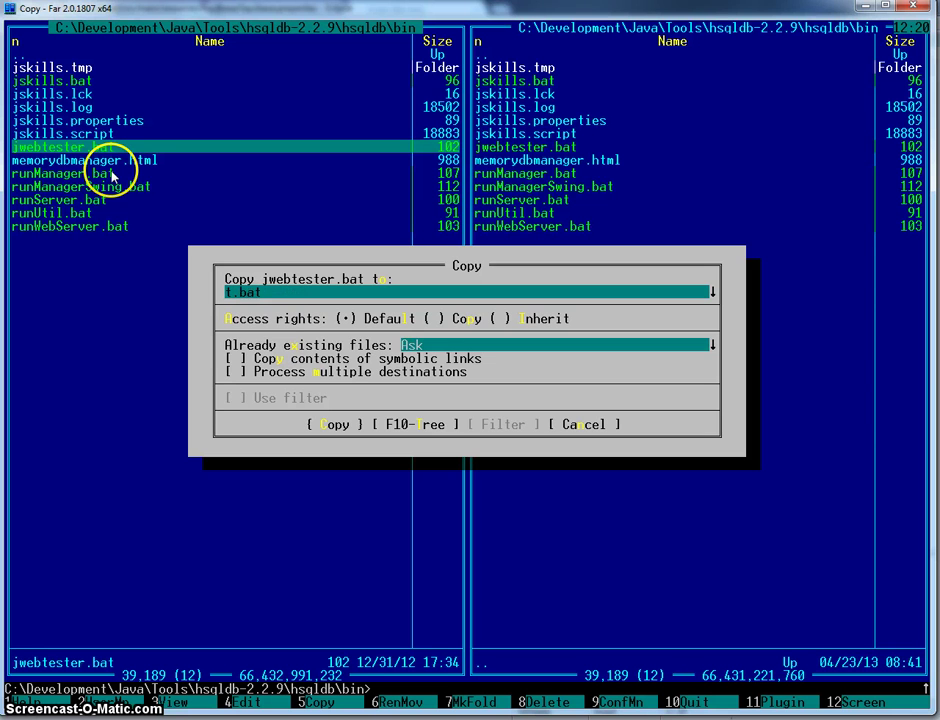
text(testdb.bat)
key(Return)
key(Down)
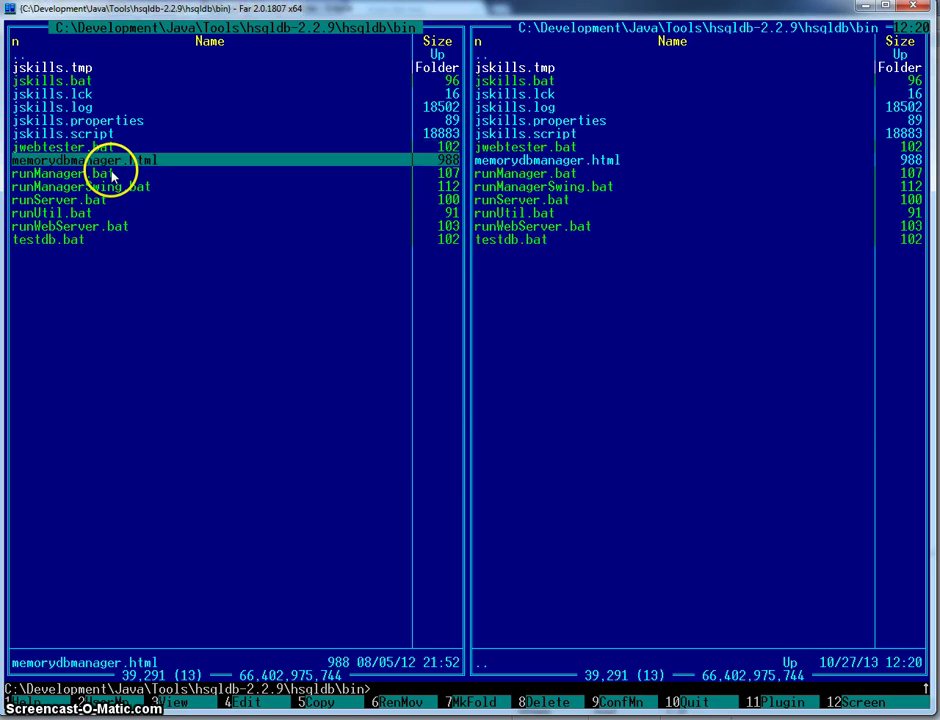
key(End)
key(F4)
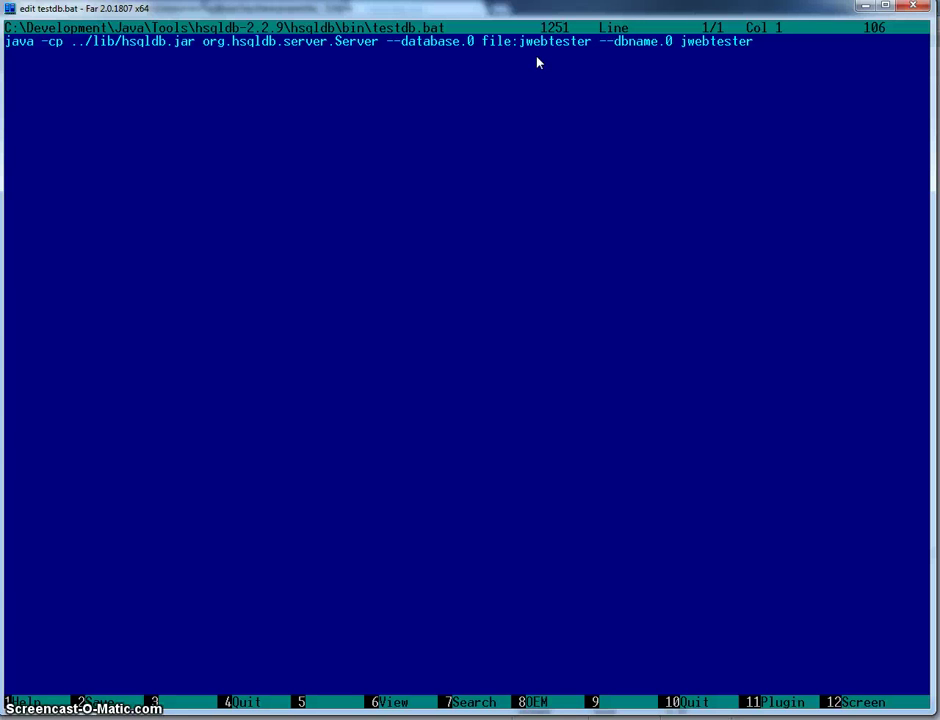
- Change testdb.bat to --database.0 file:testdb --dbname.0 testdb and save it
click(590, 42)
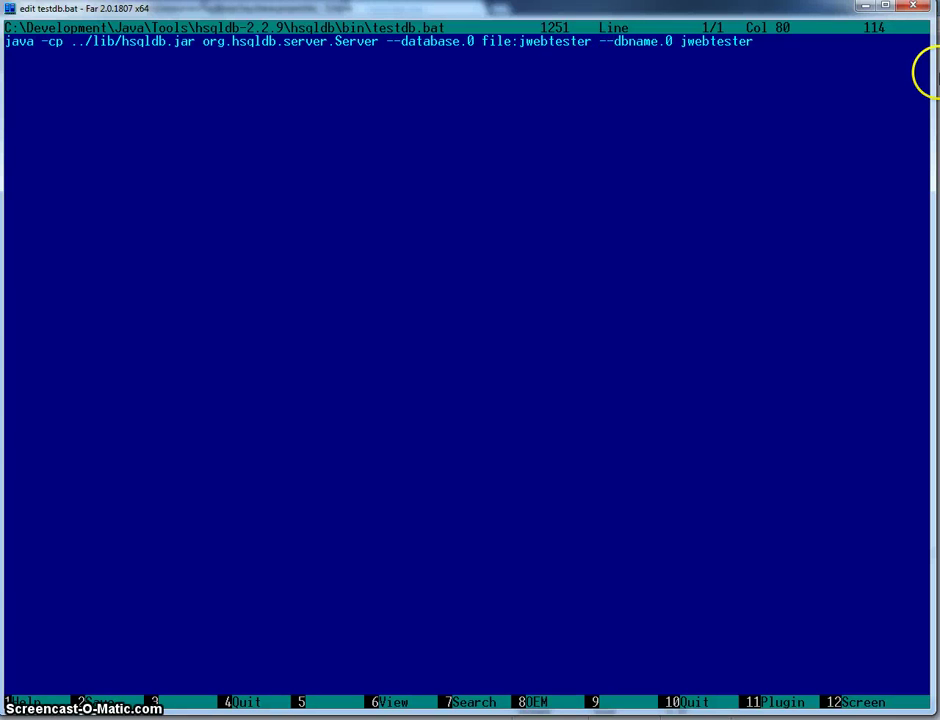
key(BackSpace)
key(BackSpace)
key(BackSpace)
key(BackSpace)
key(BackSpace)
key(BackSpace)
key(BackSpace)
key(BackSpace)
key(BackSpace)
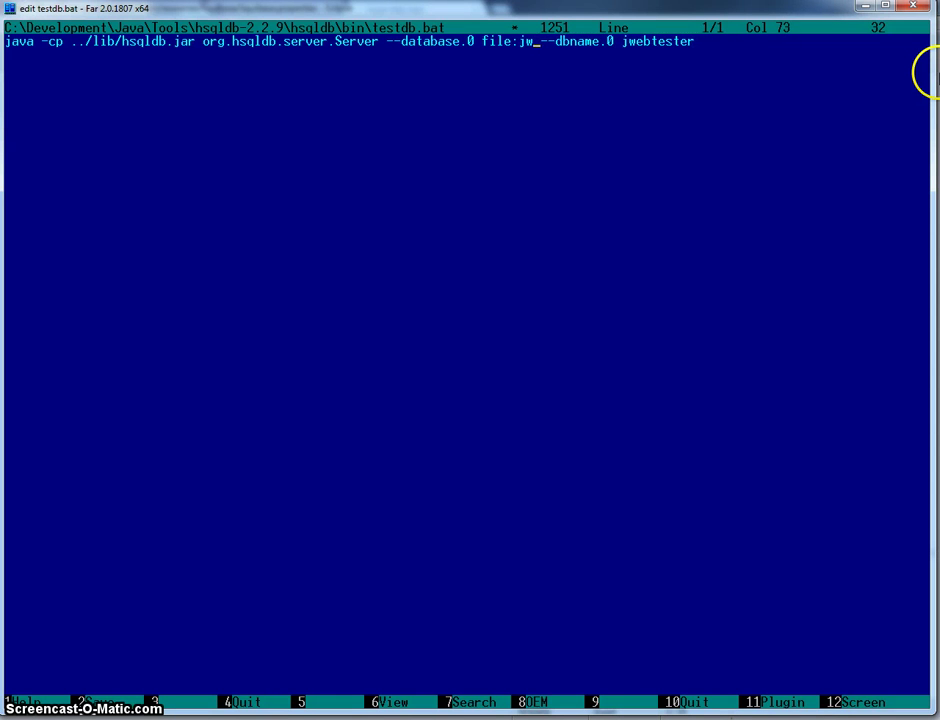
text(testdb)
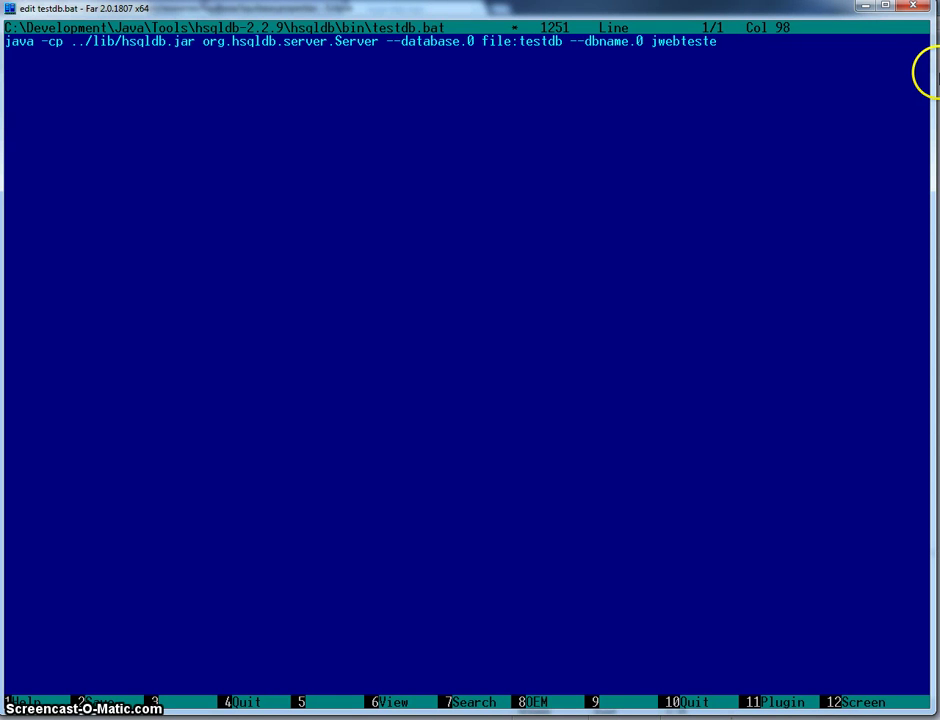
key(BackSpace)
key(BackSpace)
text(testdb)
key(Escape)
key(Return)
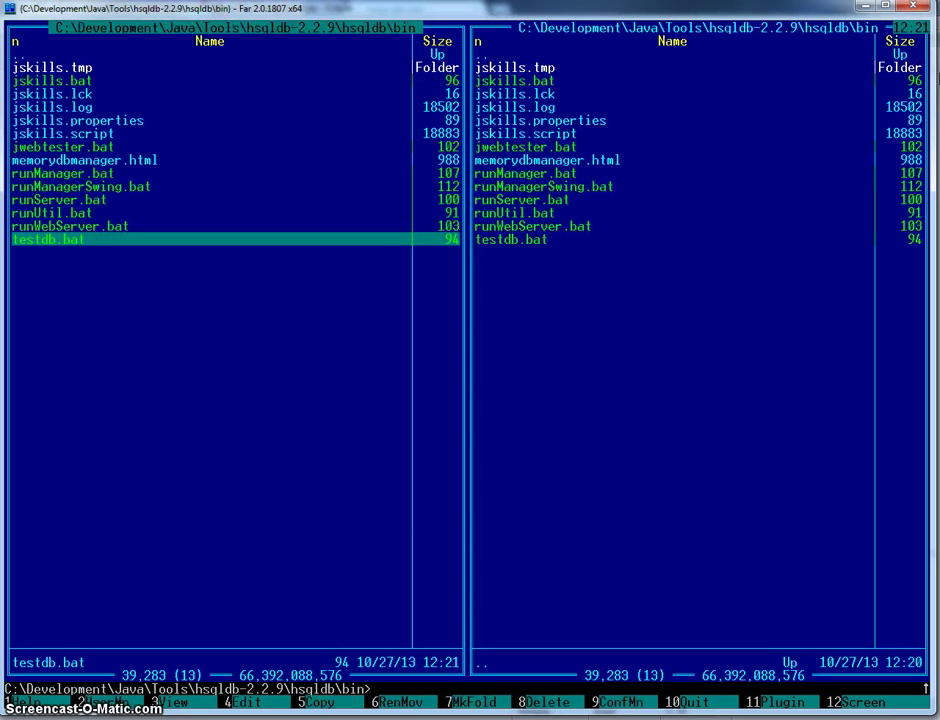
- Run 'start testdb.bat' to bring the HSQLDB 2.2.9 server online on port 9001
text(start)
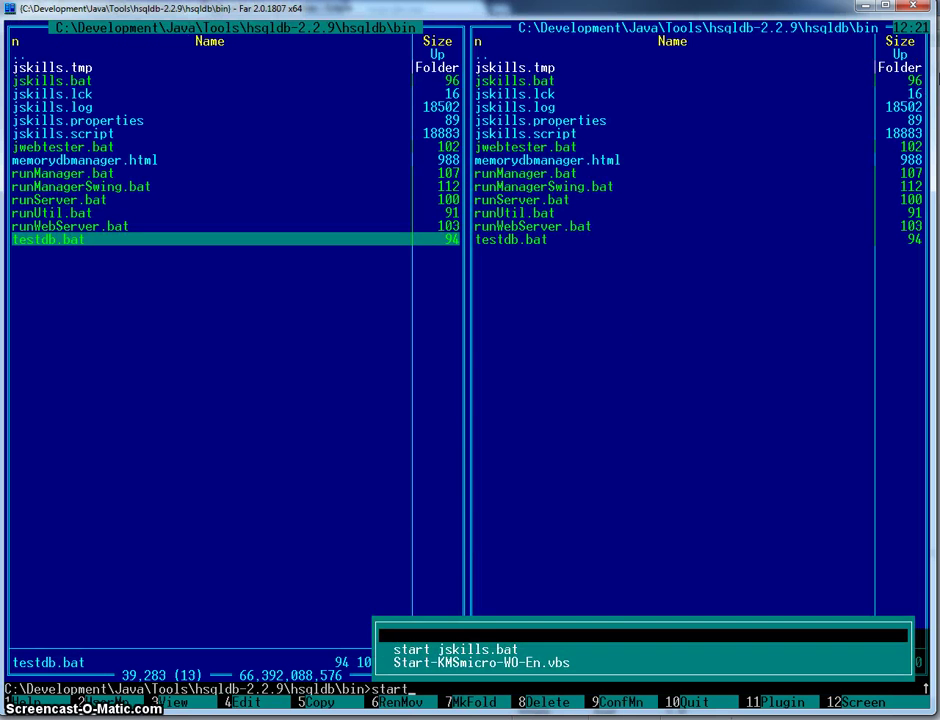
key(ctrl+Return)
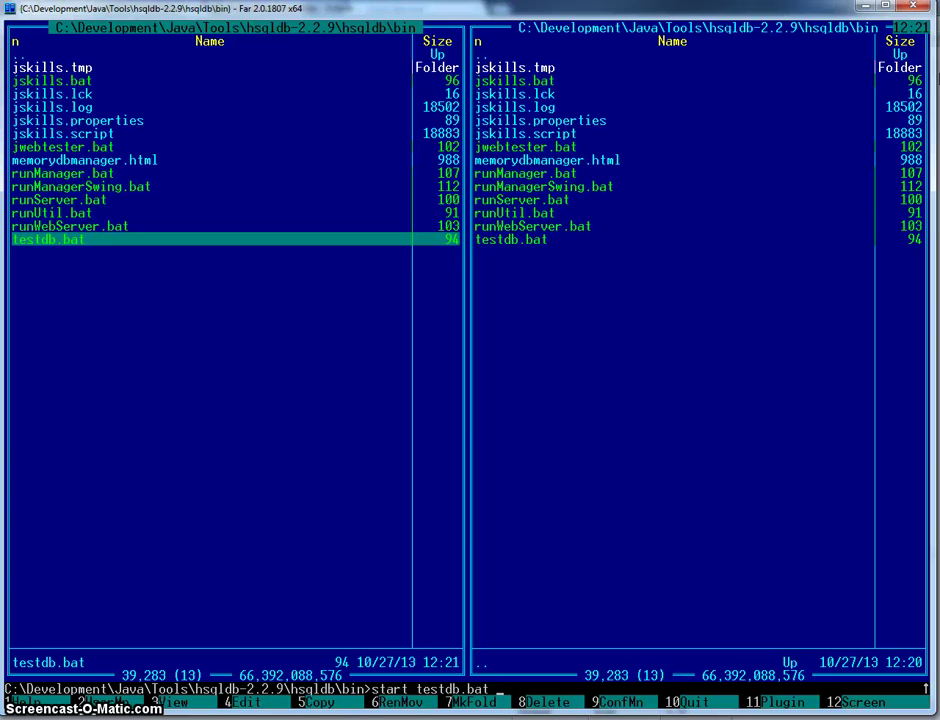
key(Return)
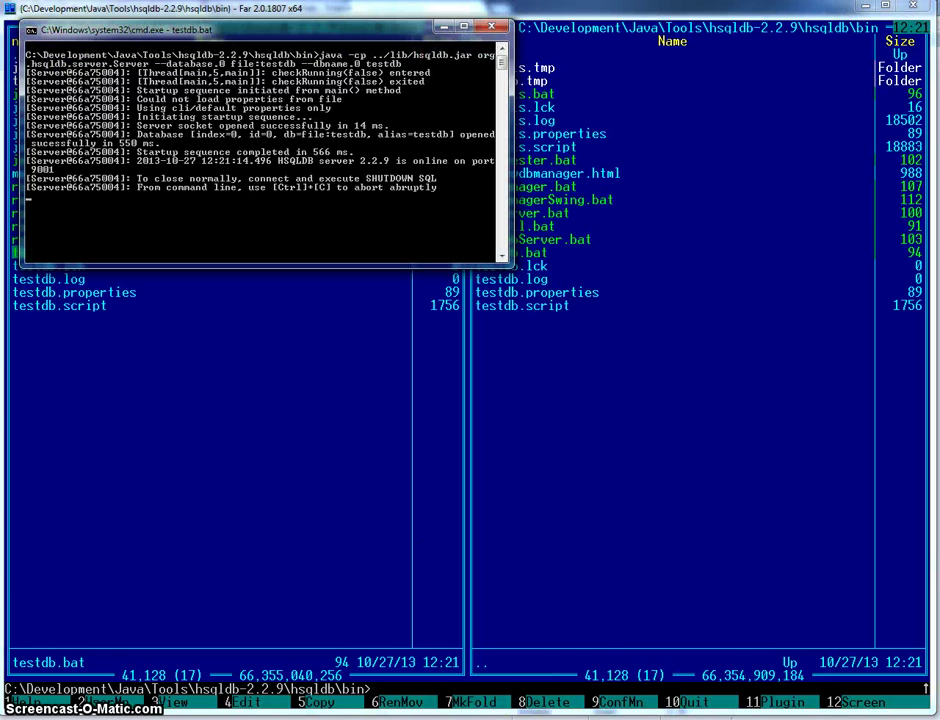
- In the Database Development perspective, create an HSQLDB connection profile named testDb
mouse_move(520, 716)
click(520, 640)
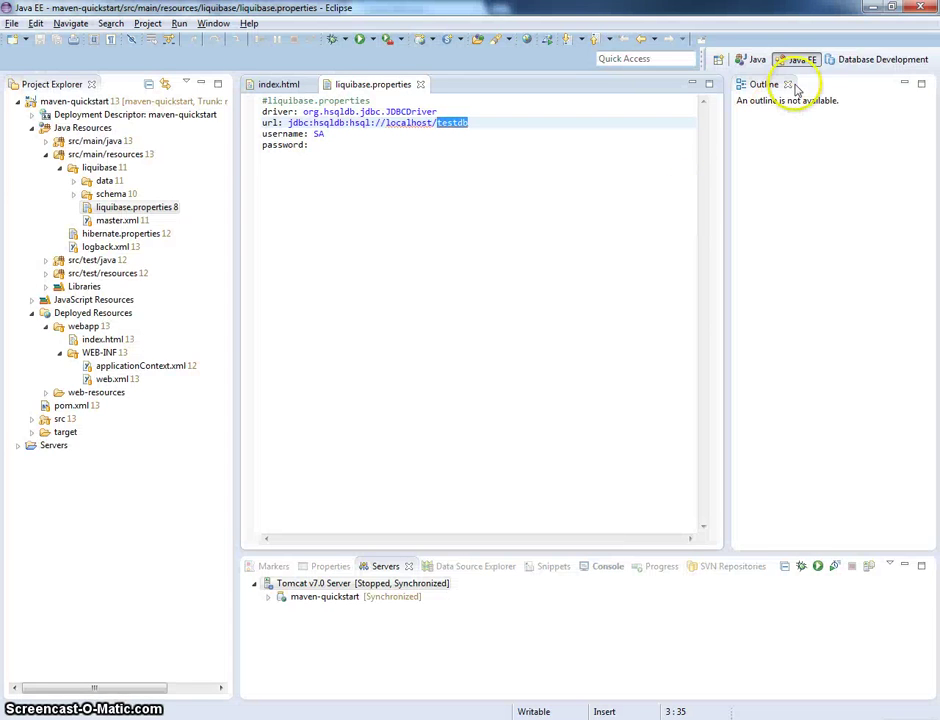
click(852, 61)
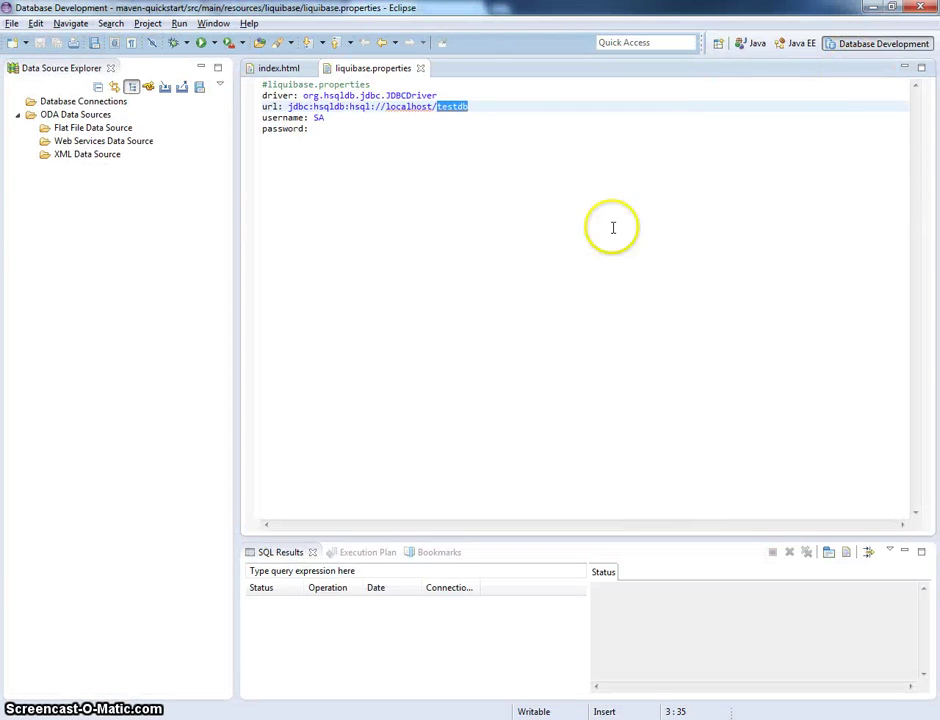
right_click(99, 104)
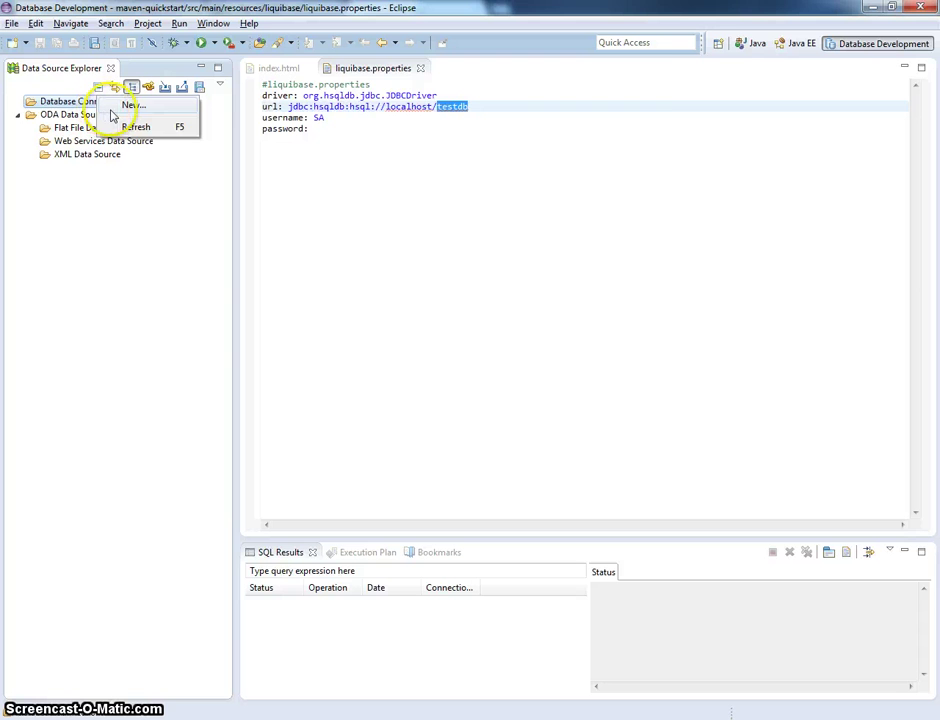
click(122, 106)
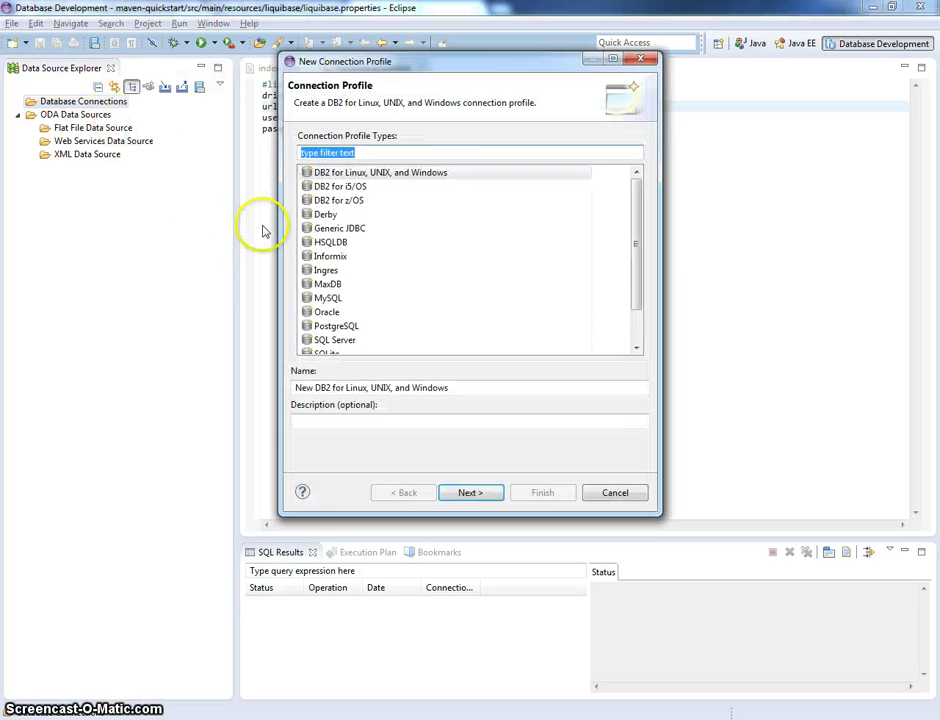
click(318, 245)
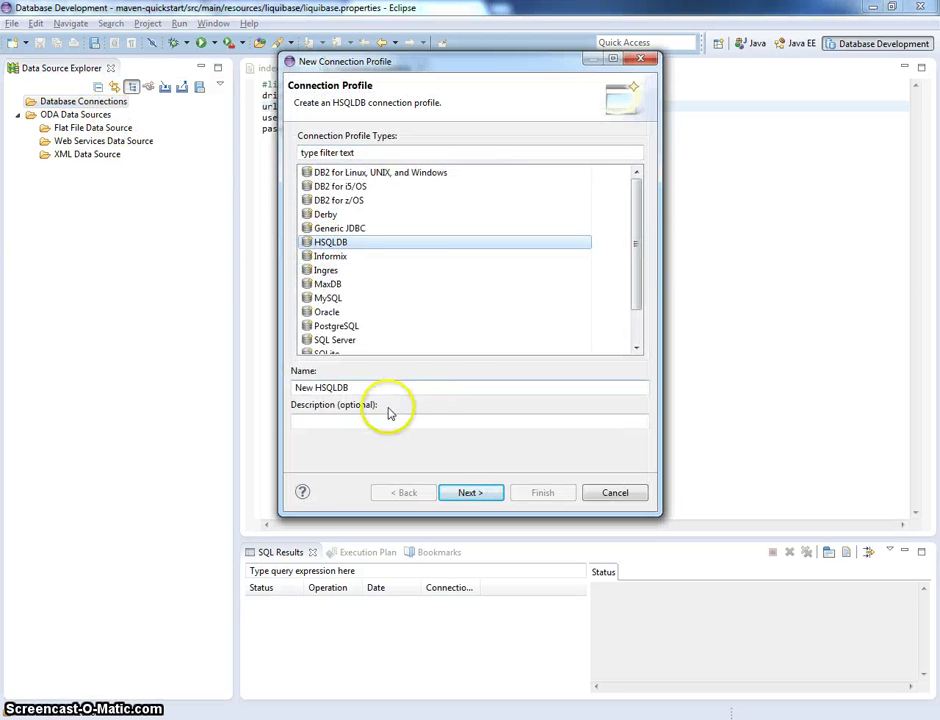
drag(364, 389, 51, 403)
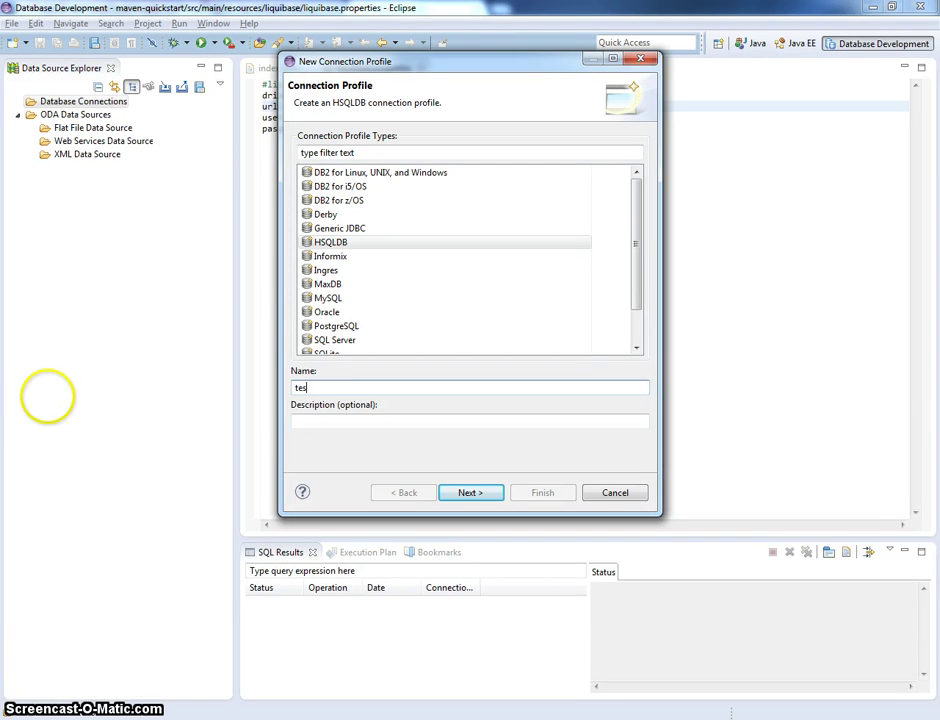
text(testDb)
click(479, 493)
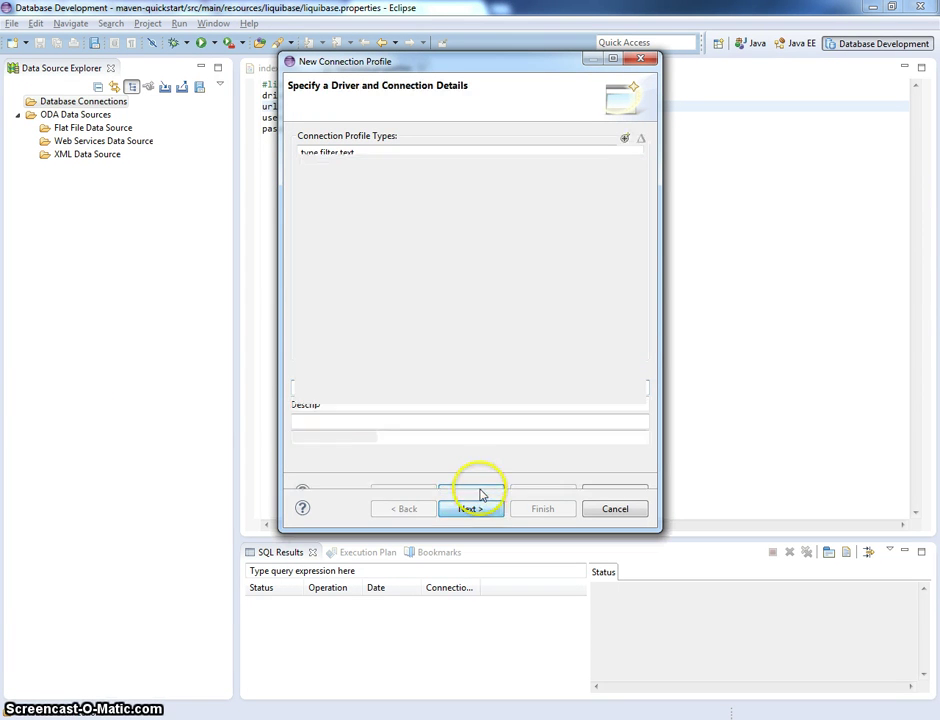
- Start a new driver definition from the HSQLDB JDBC Driver template
click(447, 145)
click(597, 148)
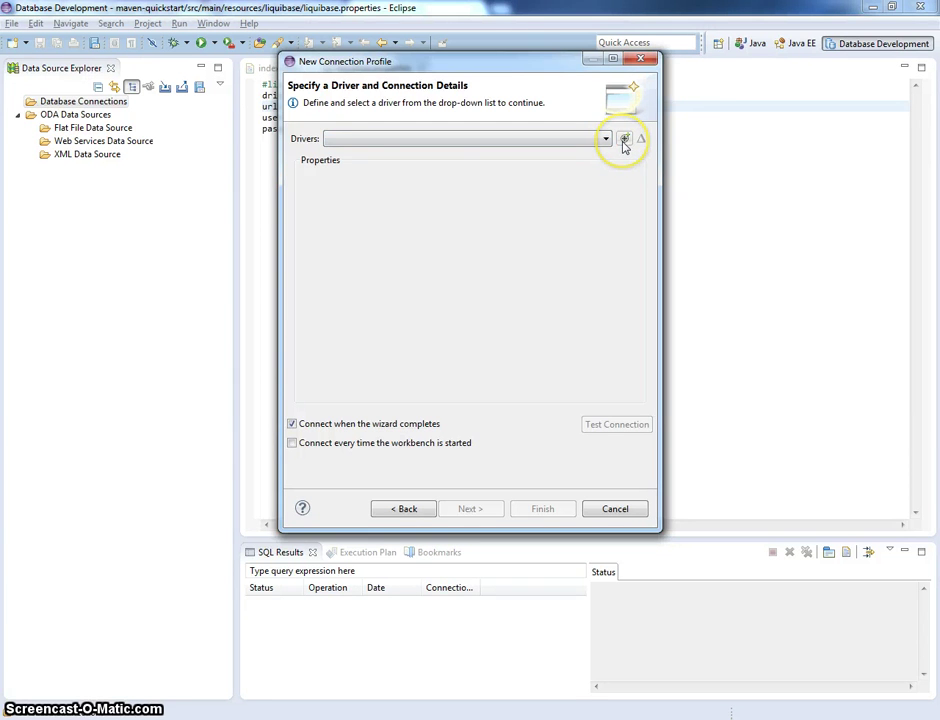
click(624, 139)
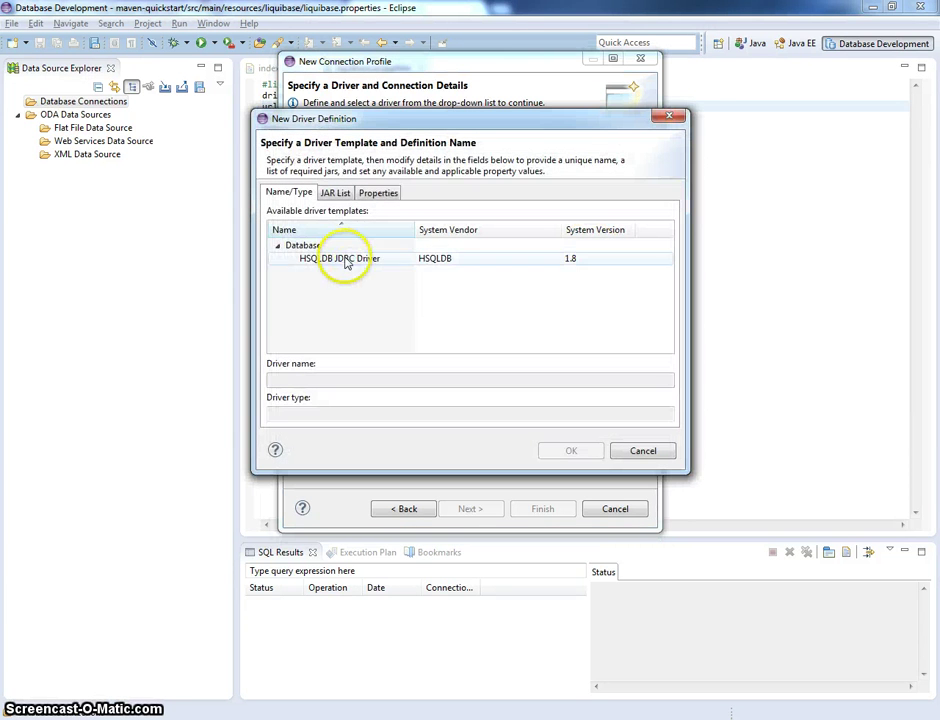
click(346, 260)
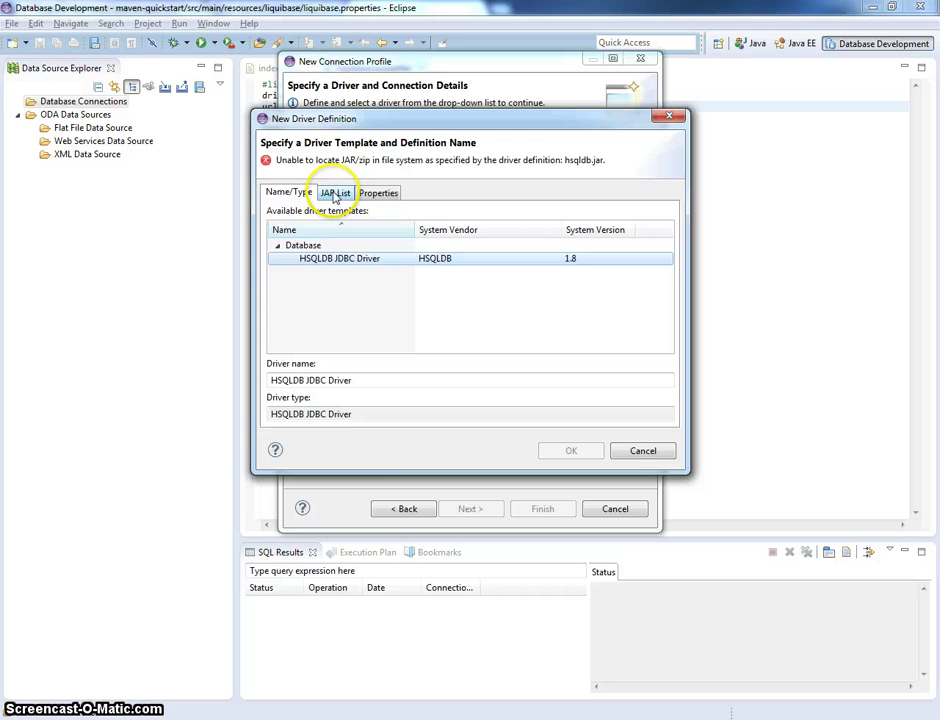
- In Far Manager's left panel, go up from the bin folder to the Tools folder
click(365, 718)
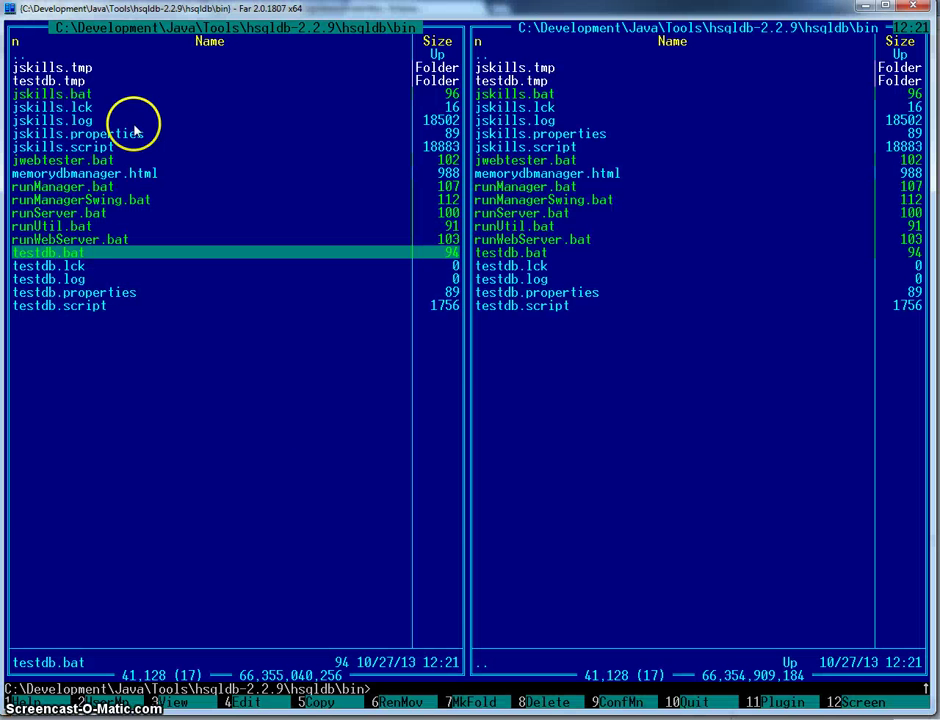
click(135, 125)
key(Home)
key(Return)
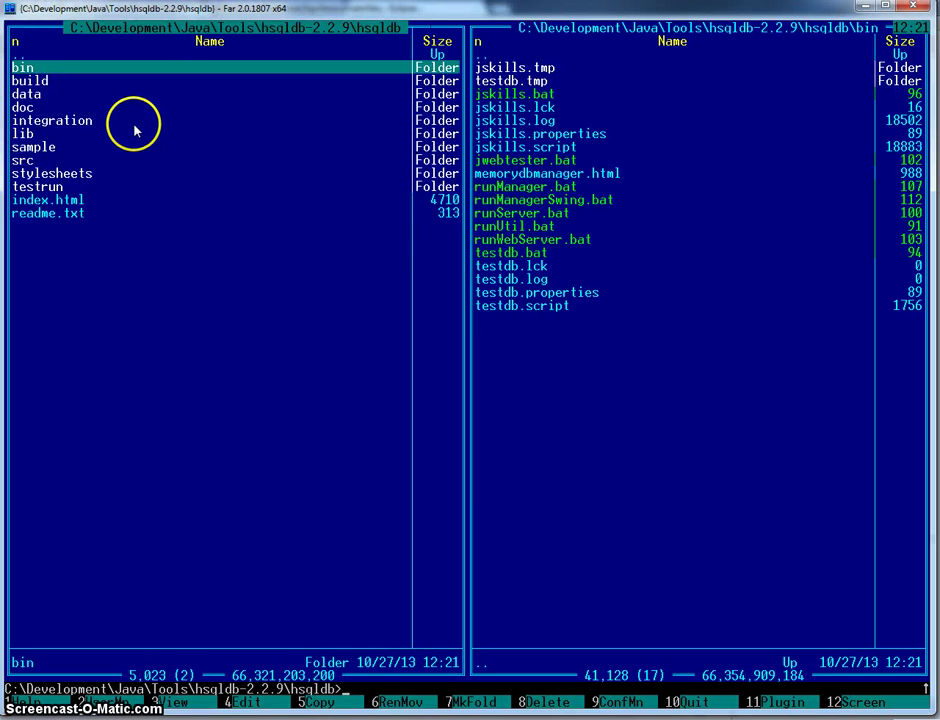
key(Home)
key(Return)
key(Home)
key(Return)
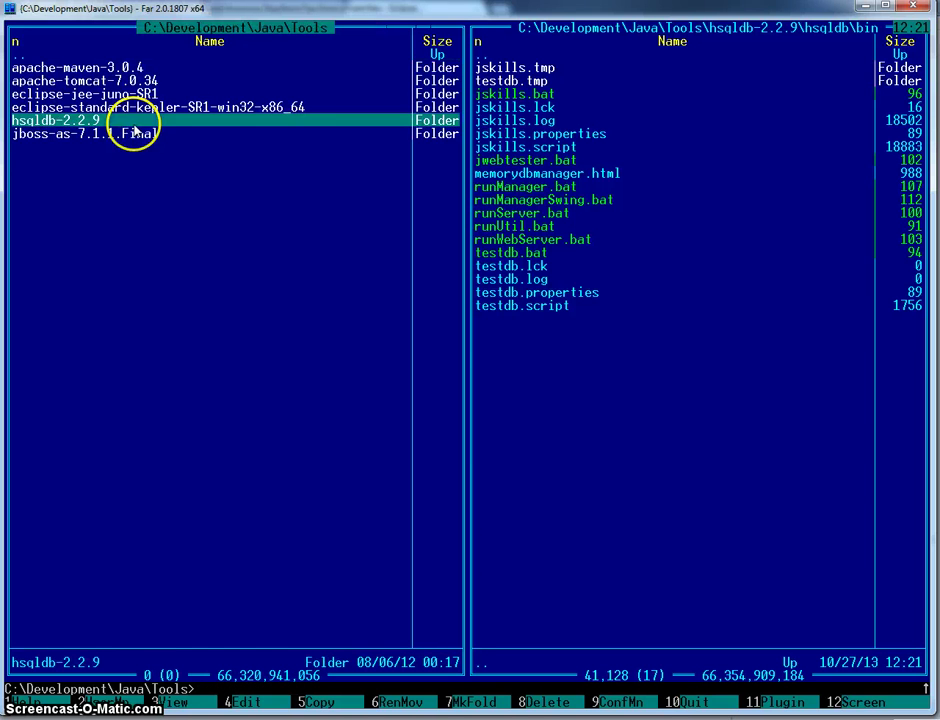
- Open hsqldb-2.2.9\hsqldb\lib to locate hsqldb.jar
key(Down)
key(Up)
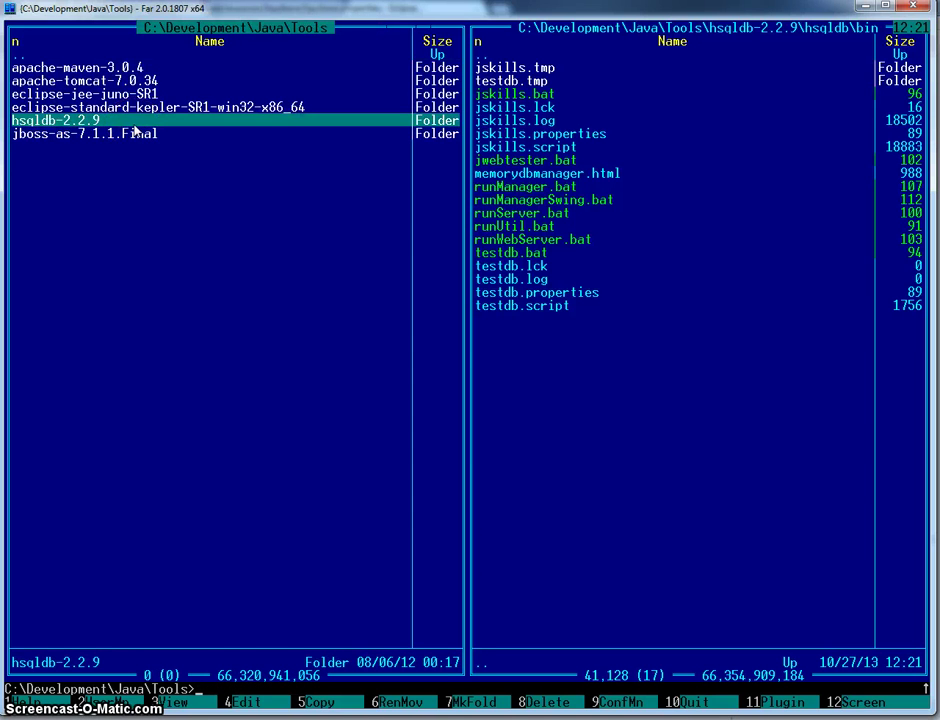
key(Return)
key(Down)
key(Return)
key(Down)
key(Down)
key(Down)
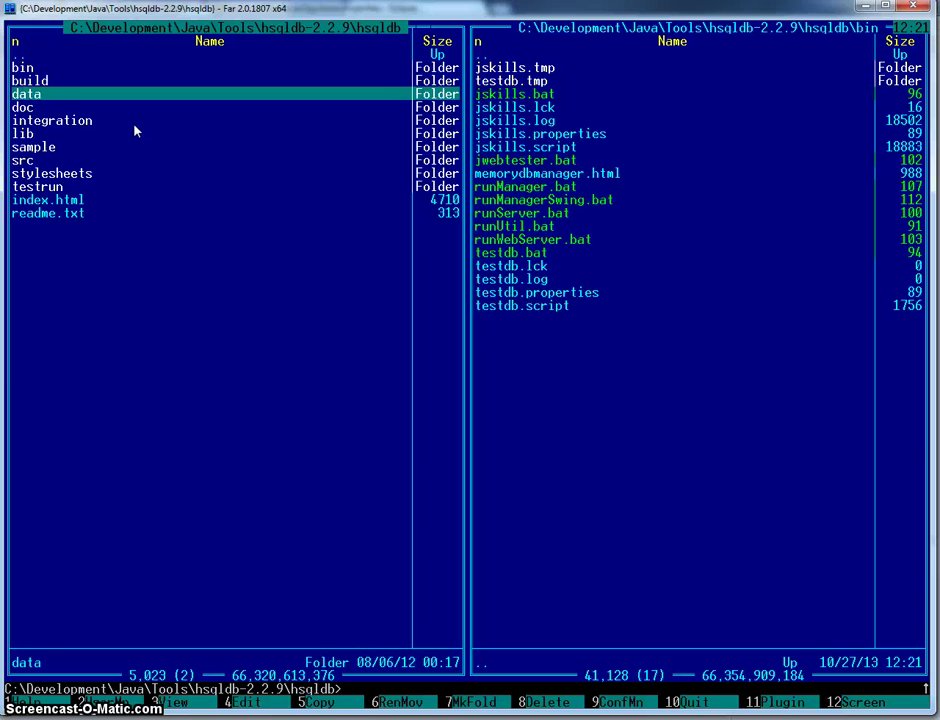
key(Down)
key(Down)
key(Down)
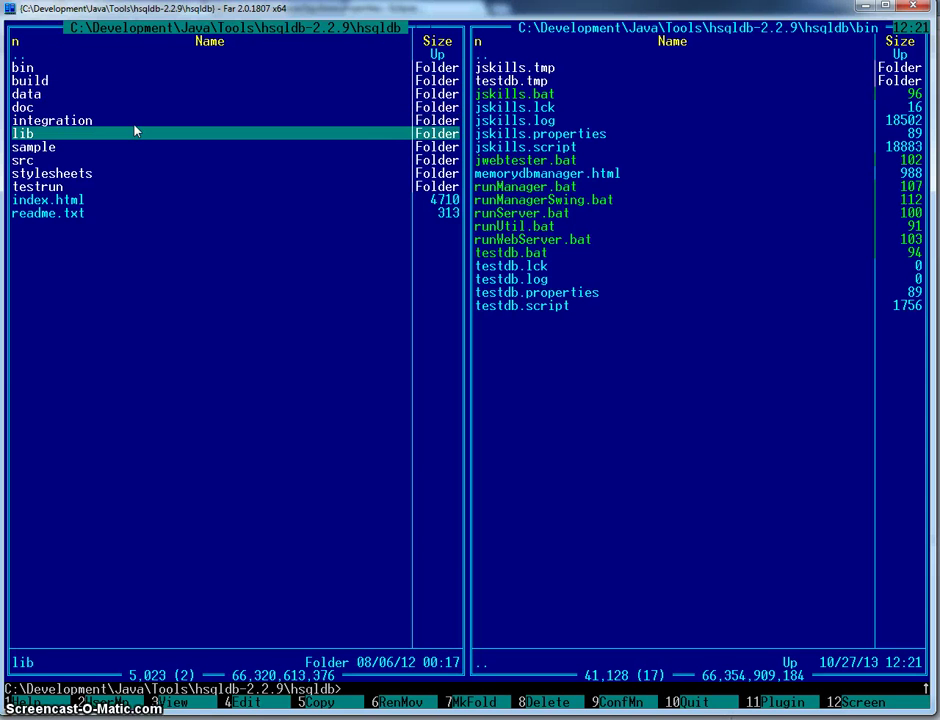
key(Return)
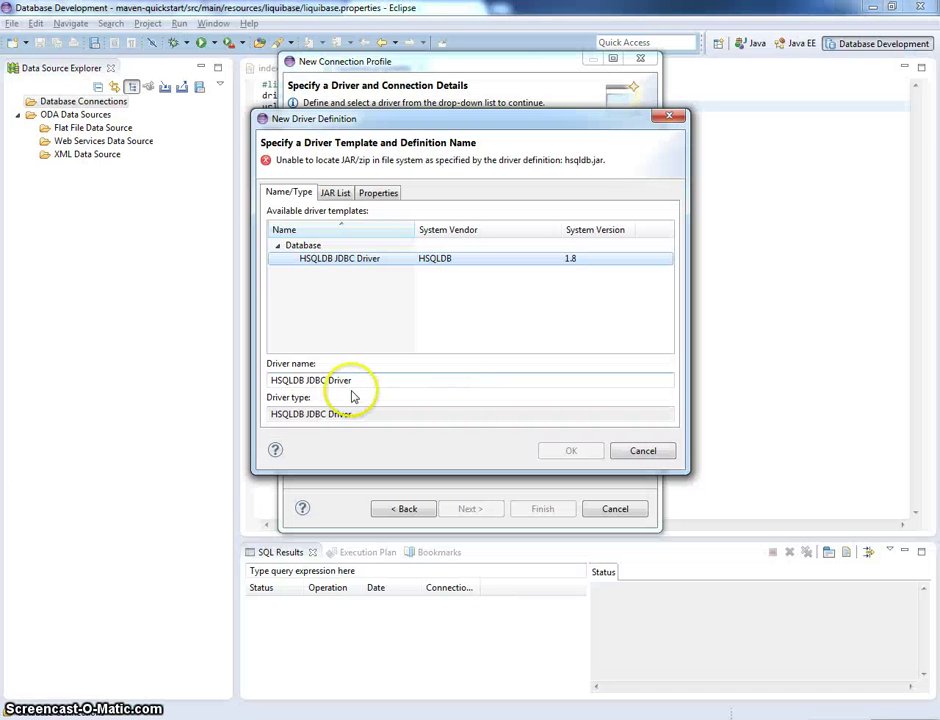
- Rename the driver to HSQLDB JDBC Driver 2.2.9 and remove the unresolved hsqldb.jar entry
drag(352, 381, 345, 381)
click(351, 381)
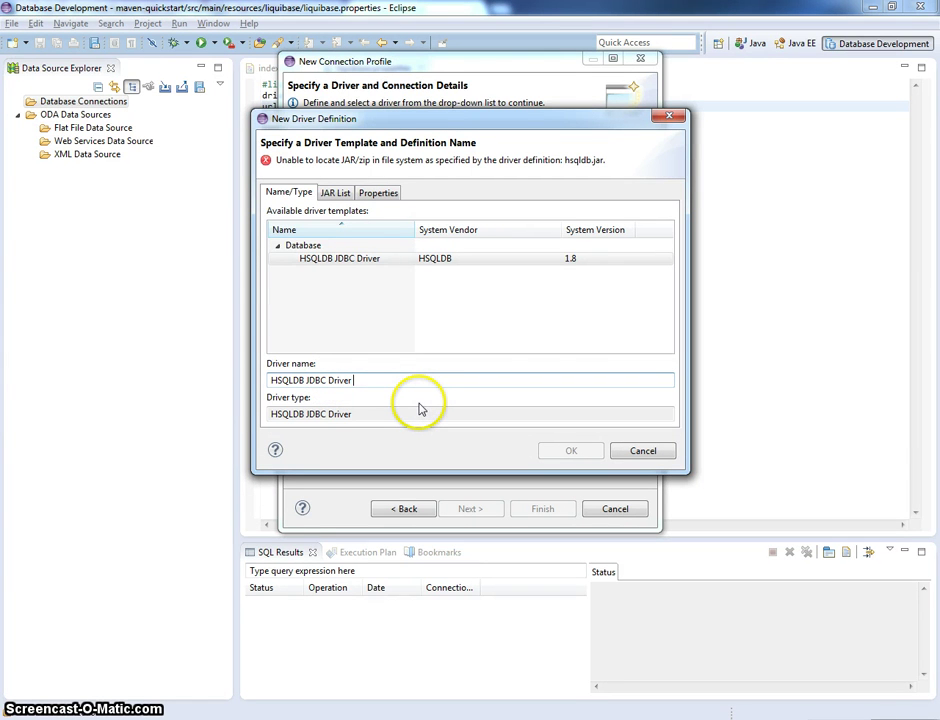
text(9)
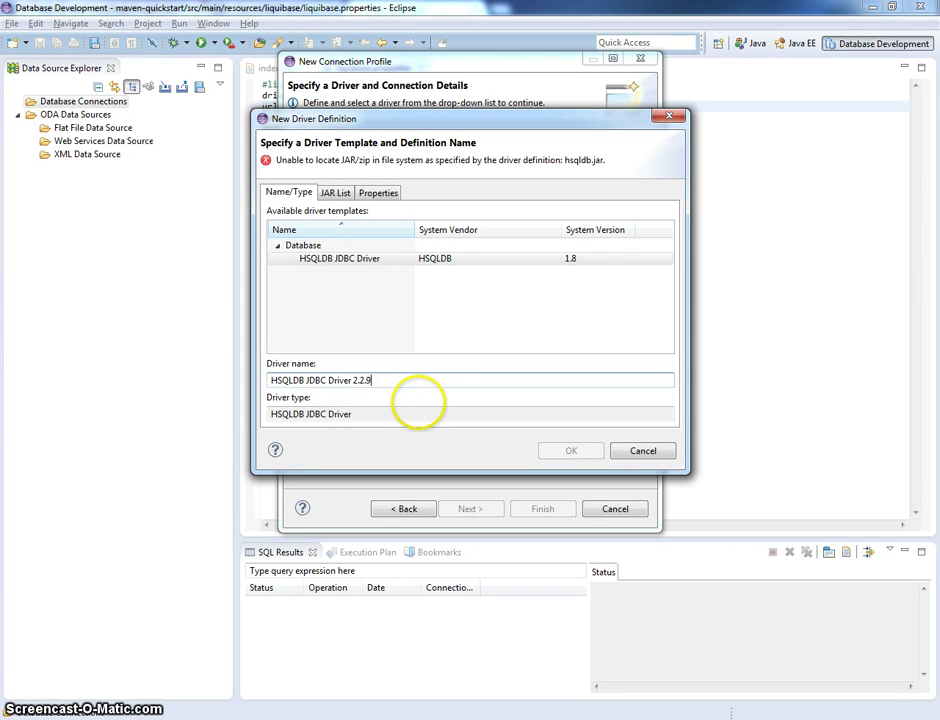
click(338, 195)
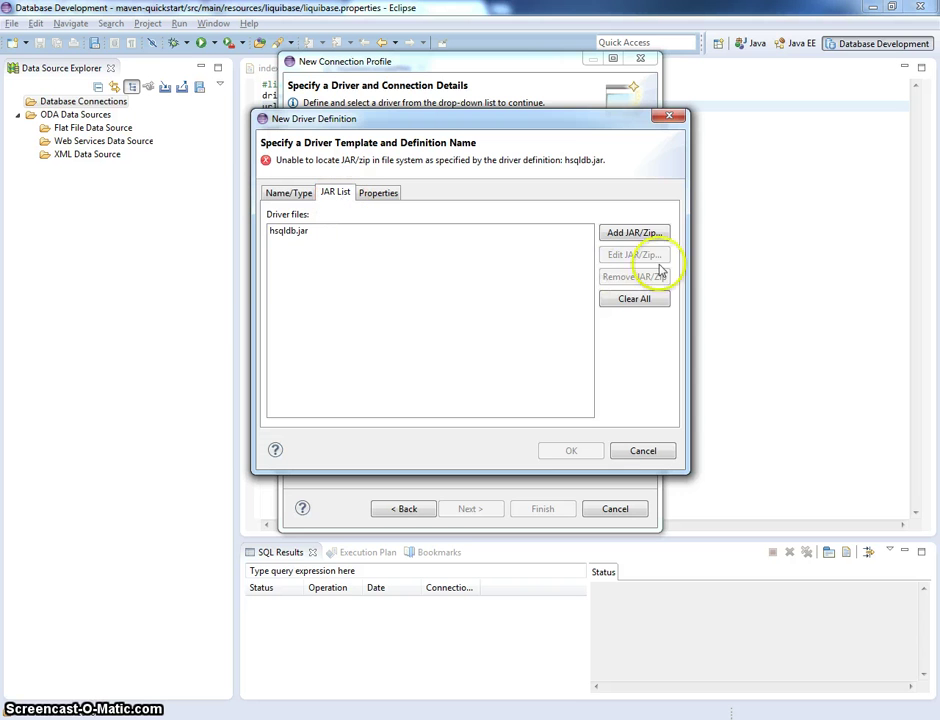
click(378, 231)
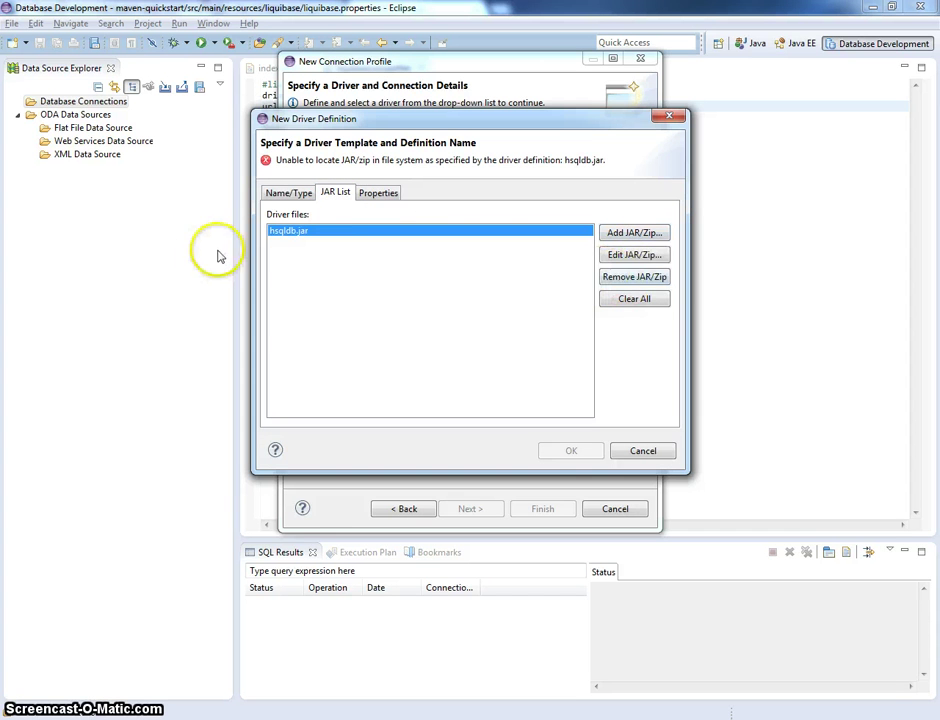
click(662, 277)
- Add hsqldb.jar from Tools\hsqldb-2.2.9\hsqldb\lib as the driver's JAR file
click(647, 237)
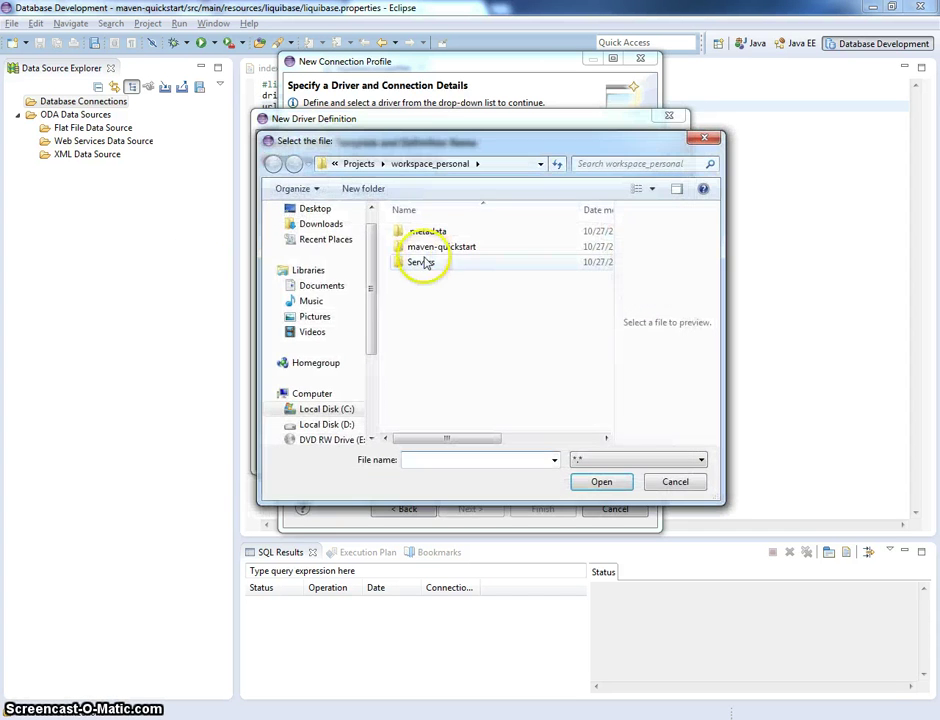
click(302, 168)
click(358, 163)
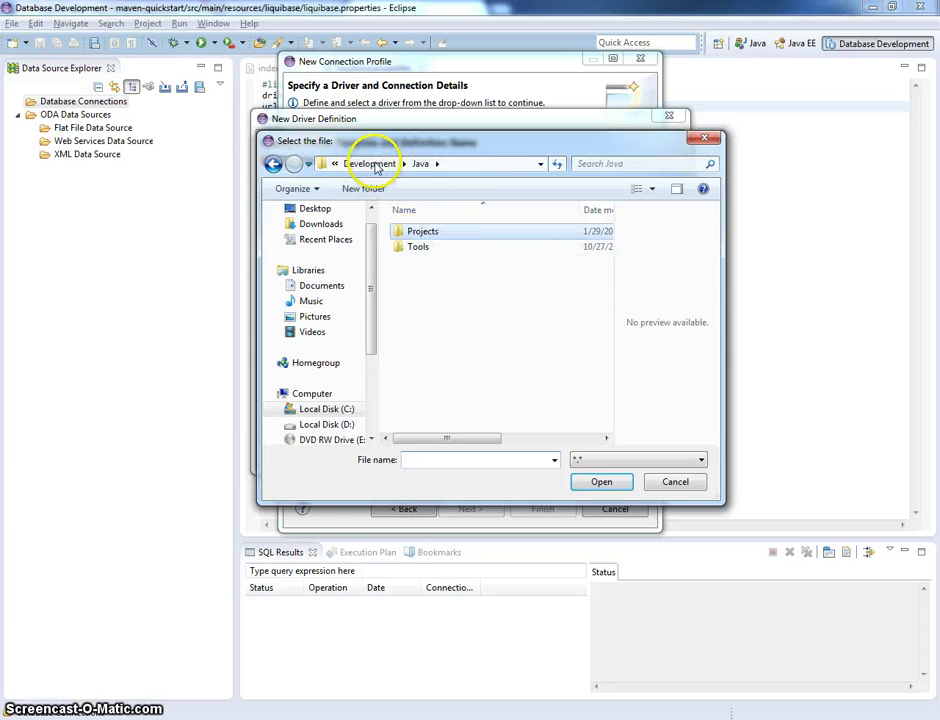
double_click(412, 250)
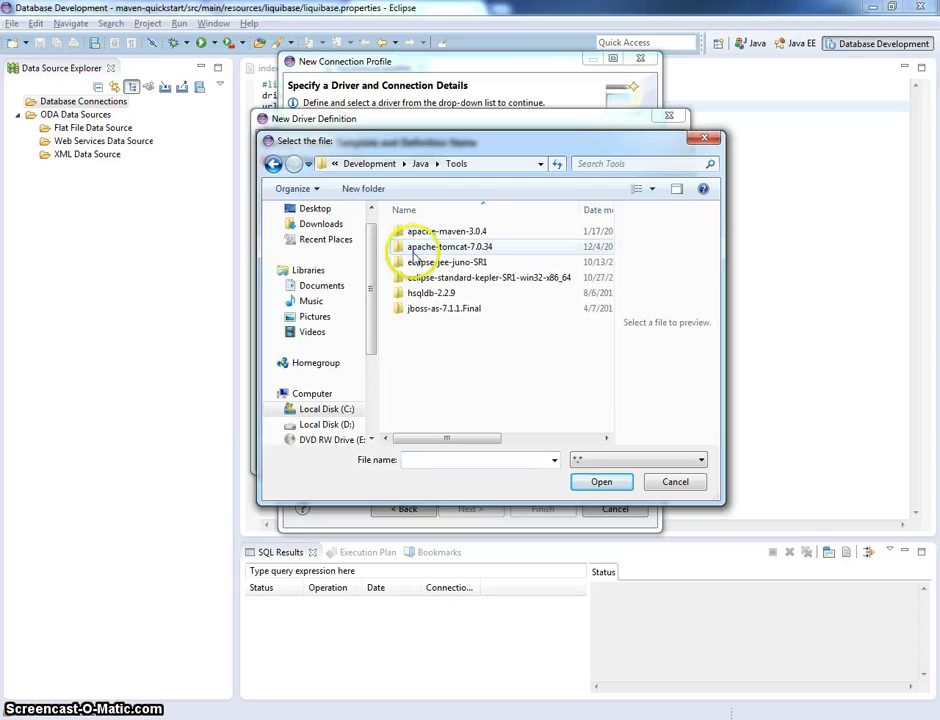
double_click(459, 292)
double_click(422, 235)
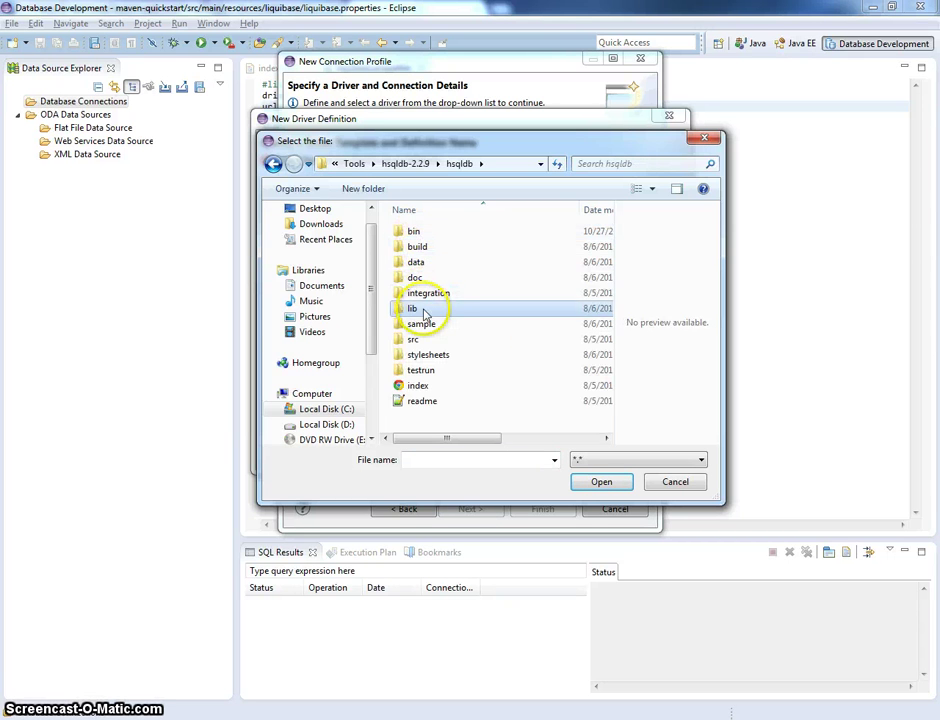
double_click(412, 308)
double_click(424, 233)
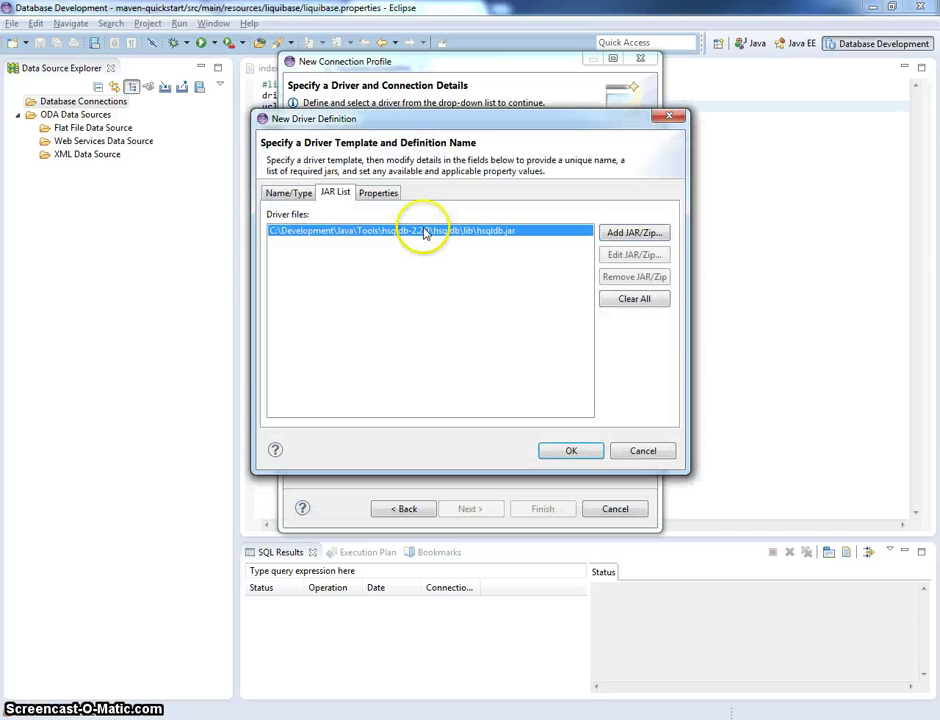
click(289, 192)
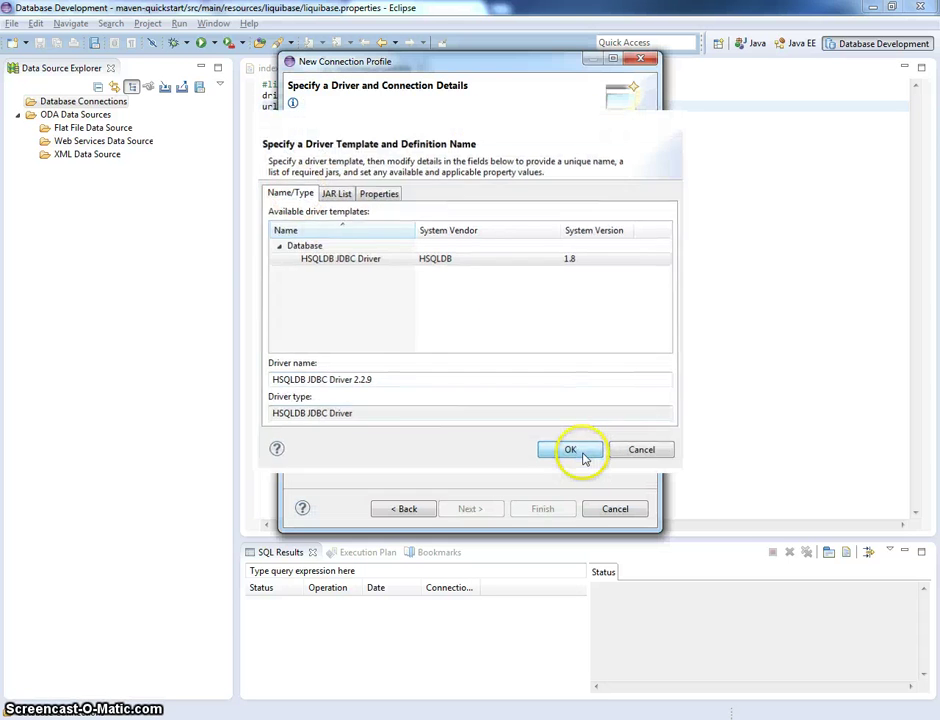
- Confirm the HSQLDB JDBC Driver 2.2.9 definition, select the SAMPLE database name, and switch to Far Manager
click(578, 450)
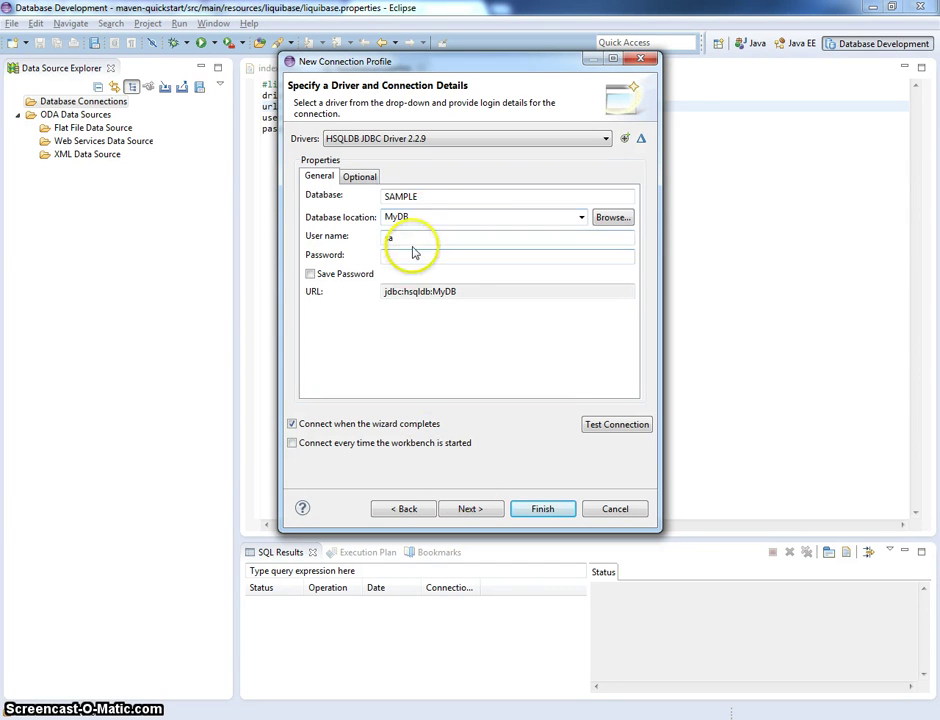
drag(434, 196, 325, 199)
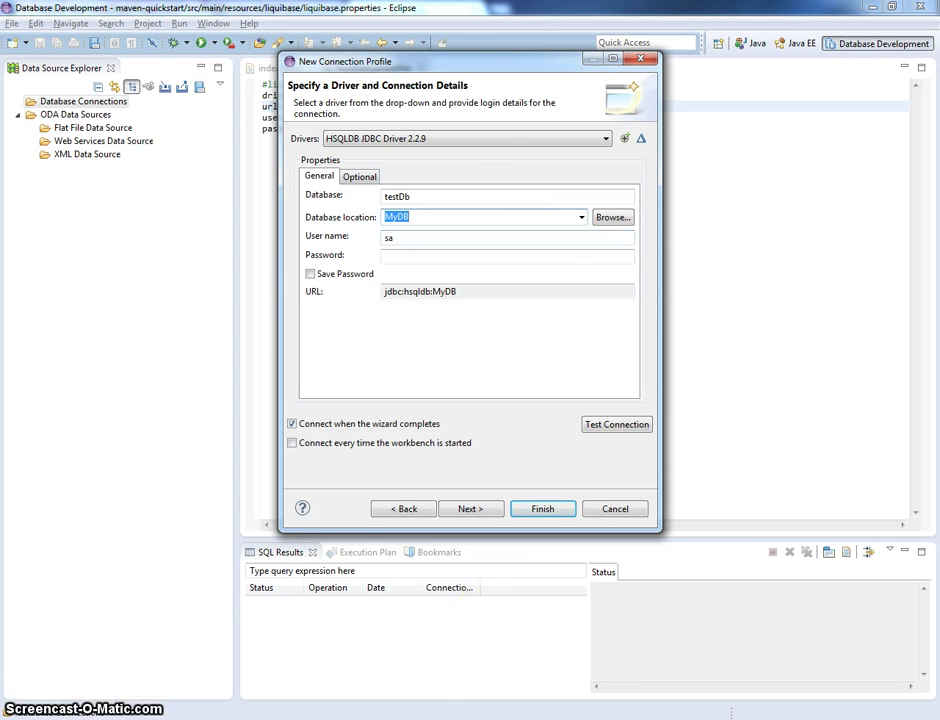
key(alt+Tab)
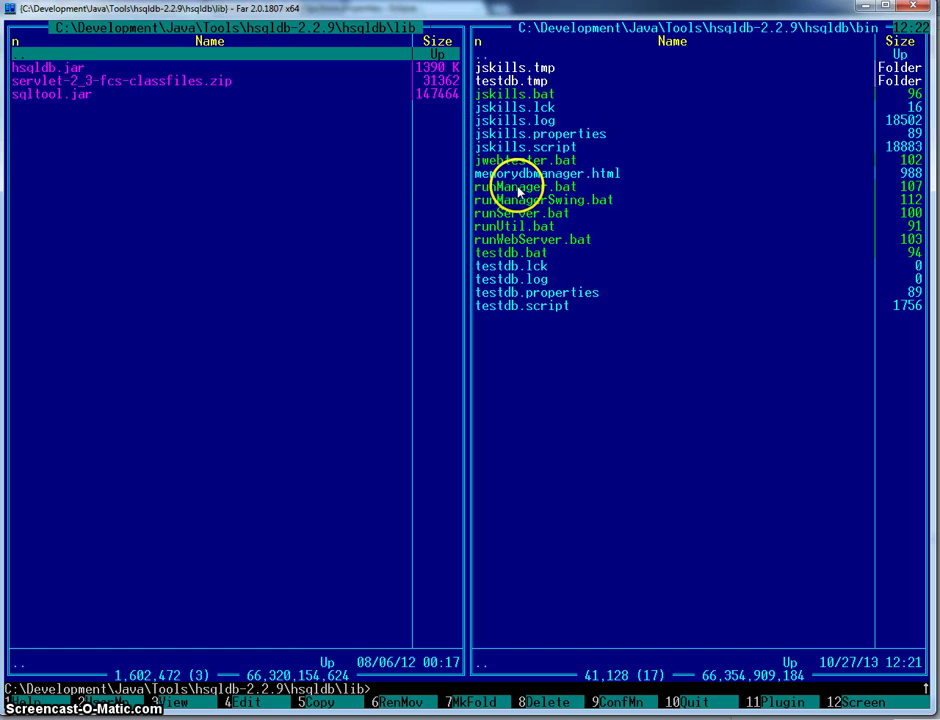
- Open testdb.bat in the bin folder to check its testdb server command
key(Return)
key(Tab)
key(Up)
key(Up)
key(Up)
key(Up)
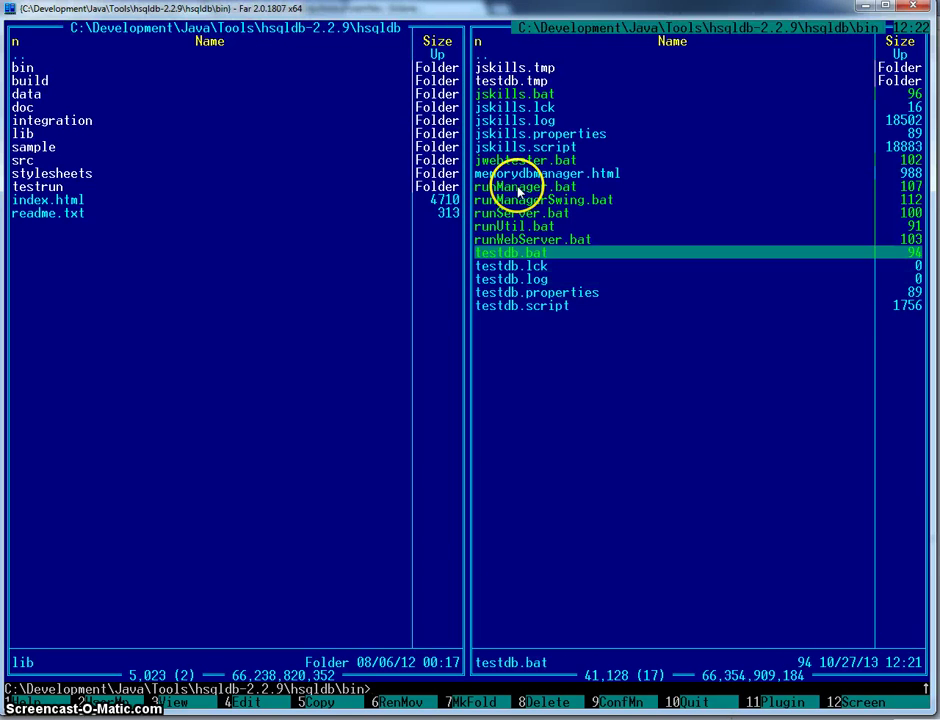
key(F4)
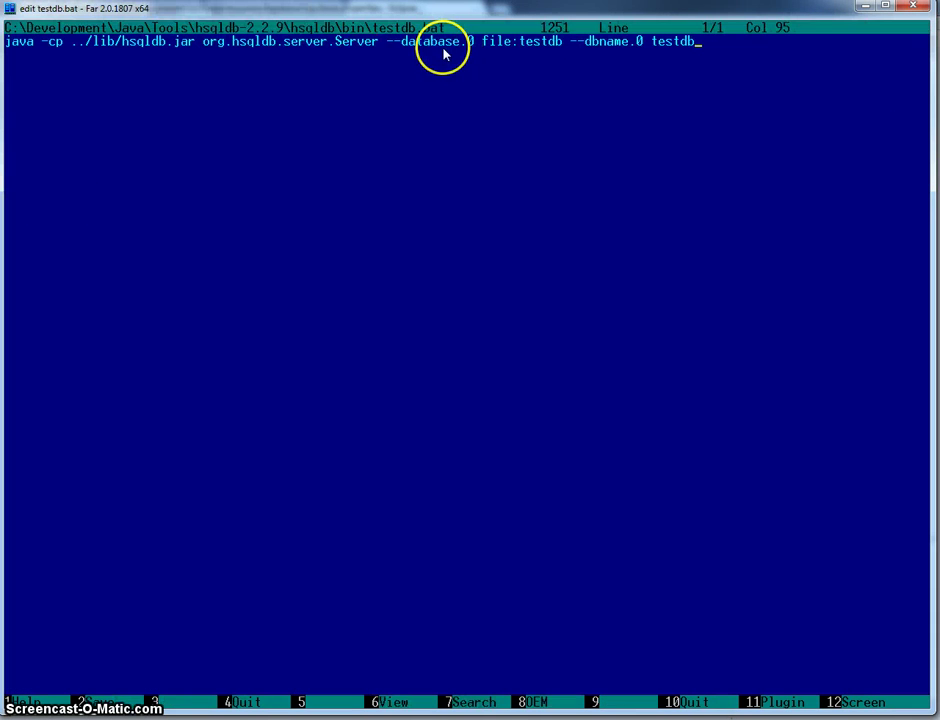
key(Escape)
- Cancel Eclipse's connection profile wizard and select the jdbc:hsqldb:hsql://localhost/testdb url in liquibase.properties
key(alt+Tab)
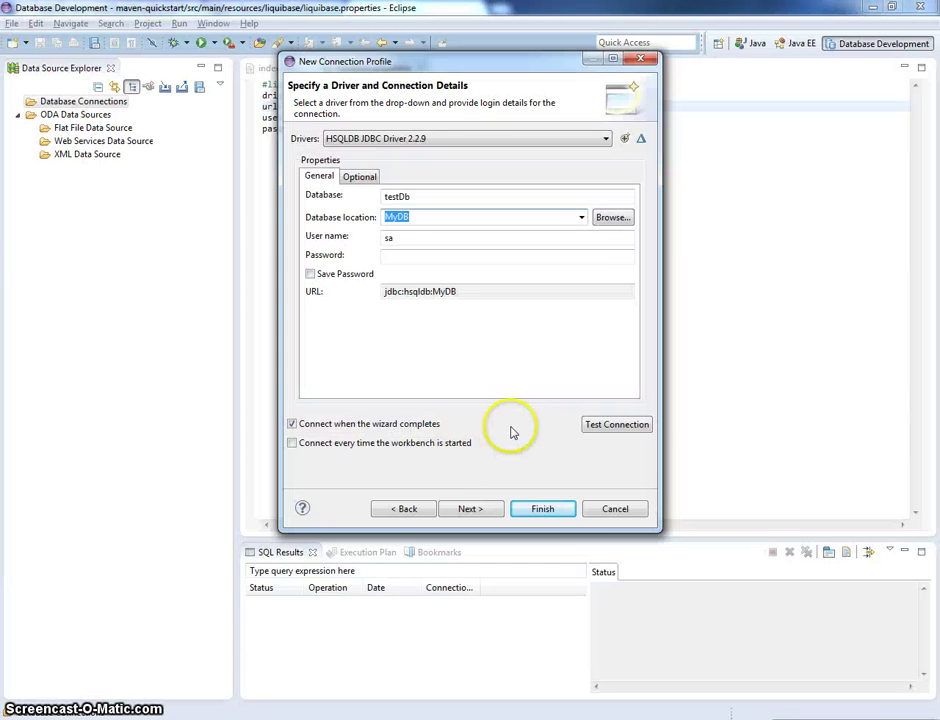
click(615, 509)
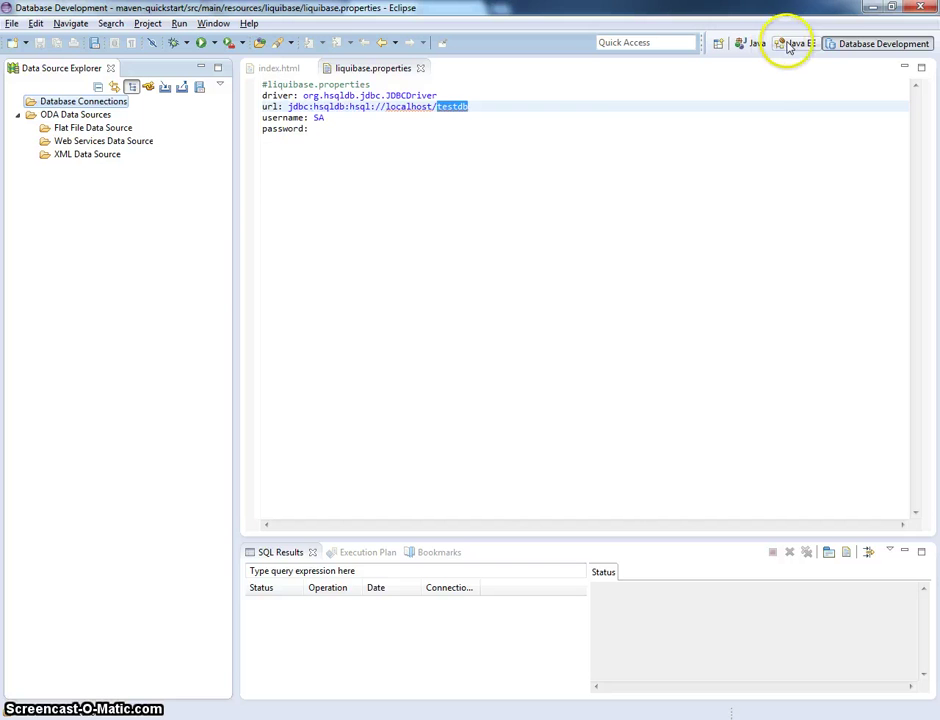
click(361, 94)
drag(288, 106, 476, 106)
key(ctrl+c)
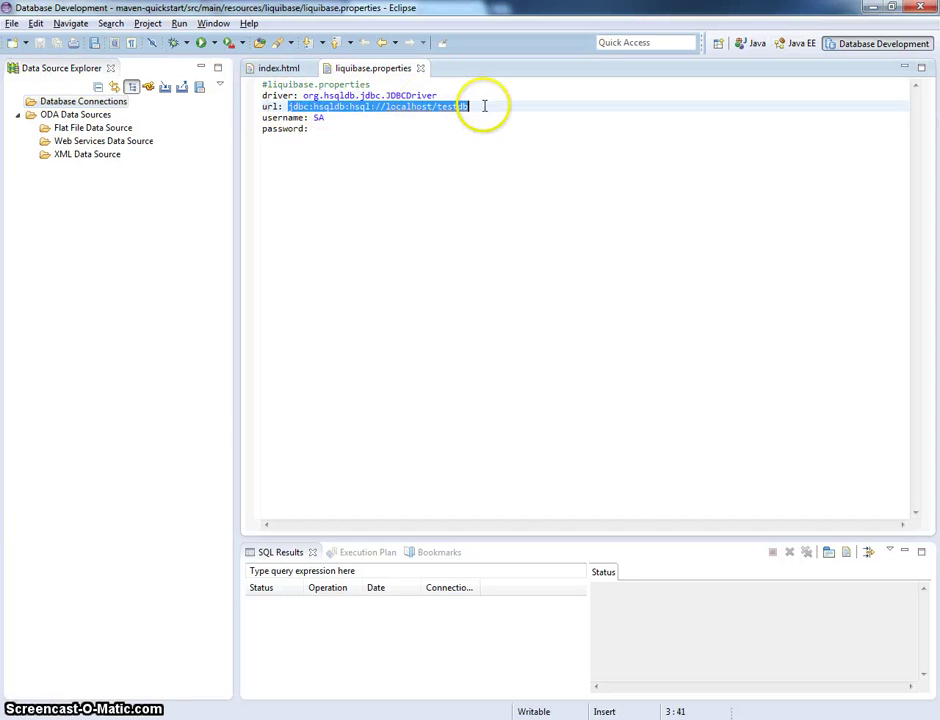
- Create a new HSQLDB connection profile named testDb
right_click(60, 101)
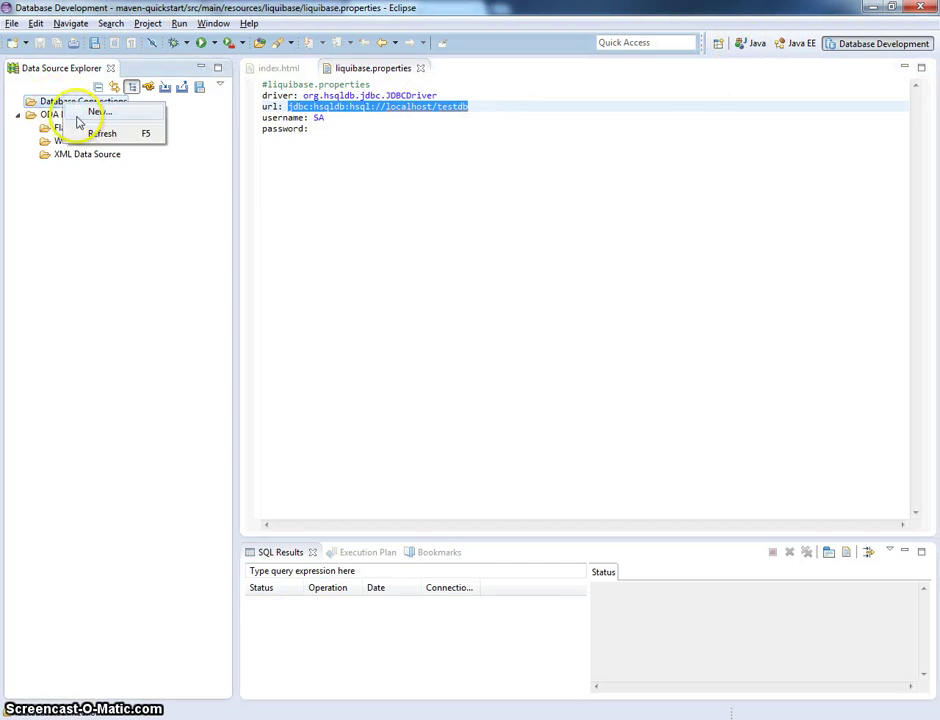
click(86, 116)
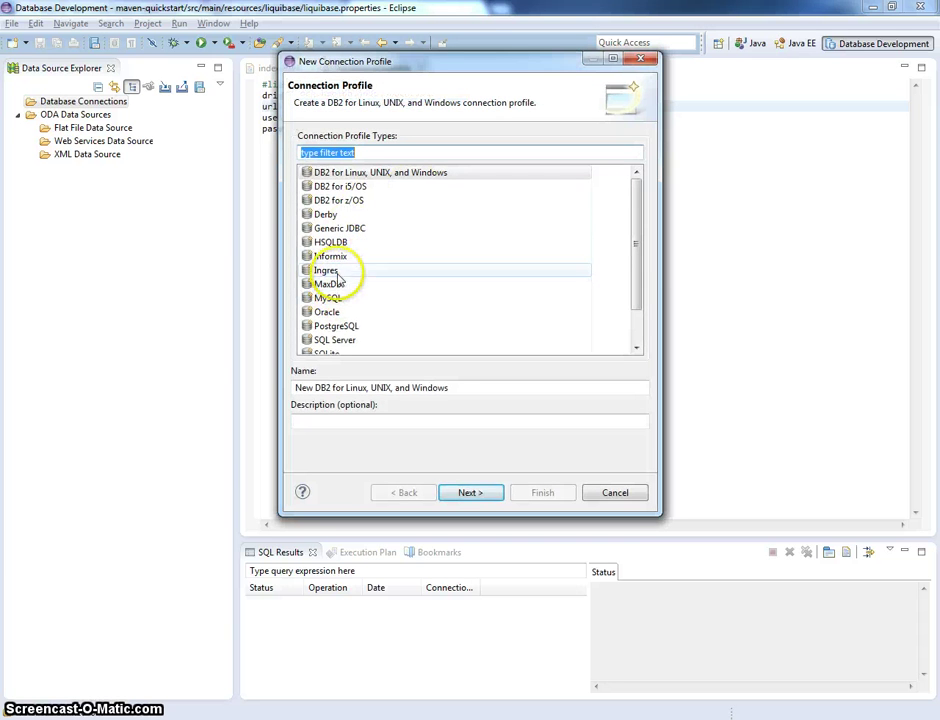
click(335, 242)
click(371, 384)
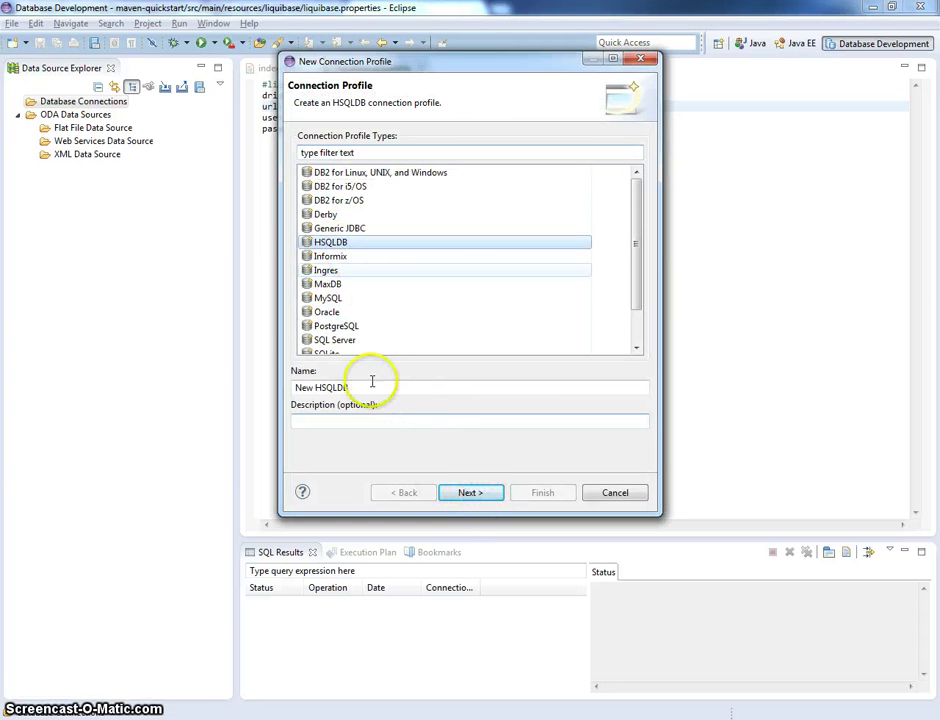
key(ctrl+a)
text(testDb)
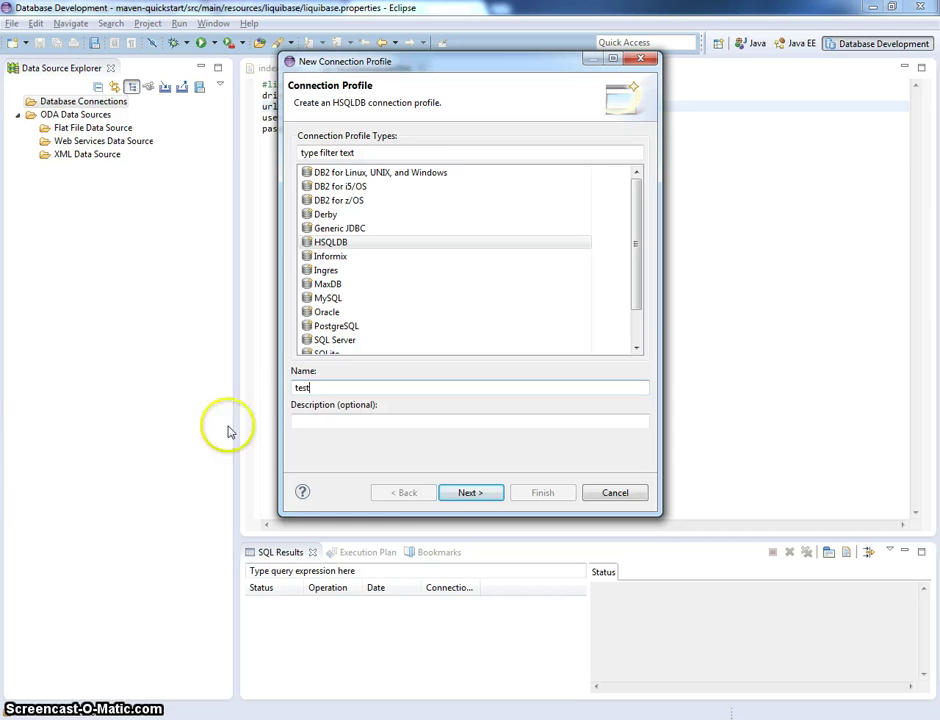
click(472, 493)
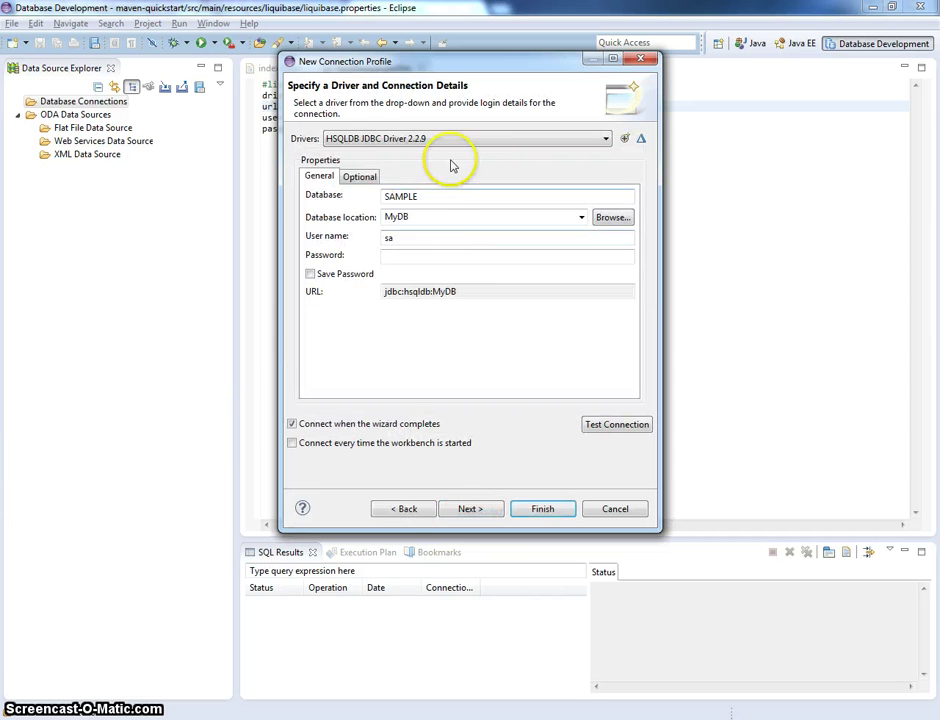
- Set the database to testDb and the location to hsql://localhost/testdb
drag(455, 196, 331, 188)
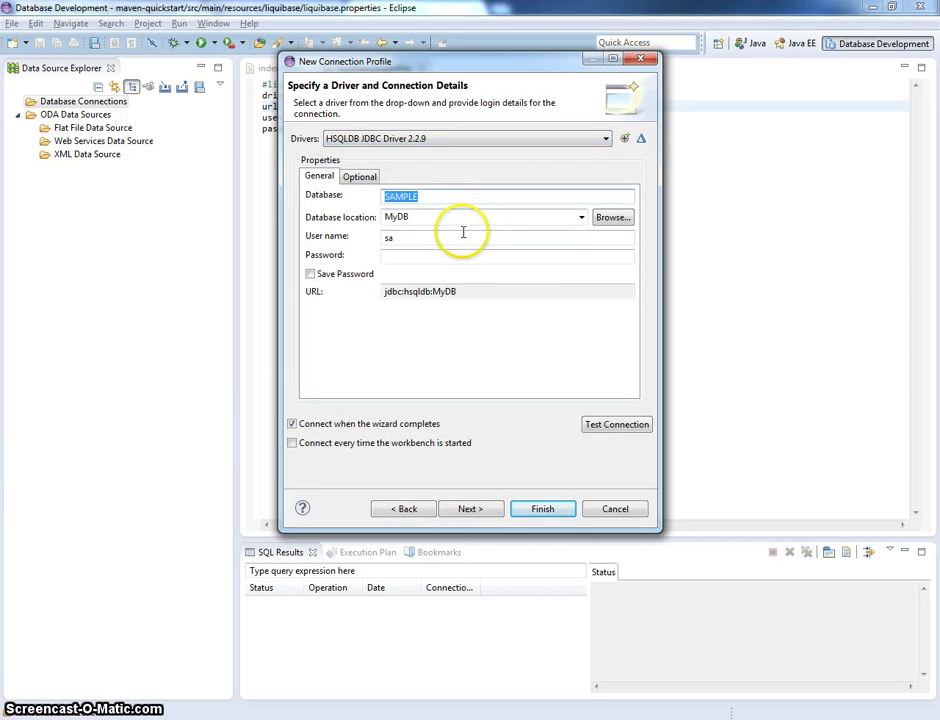
text(testDb)
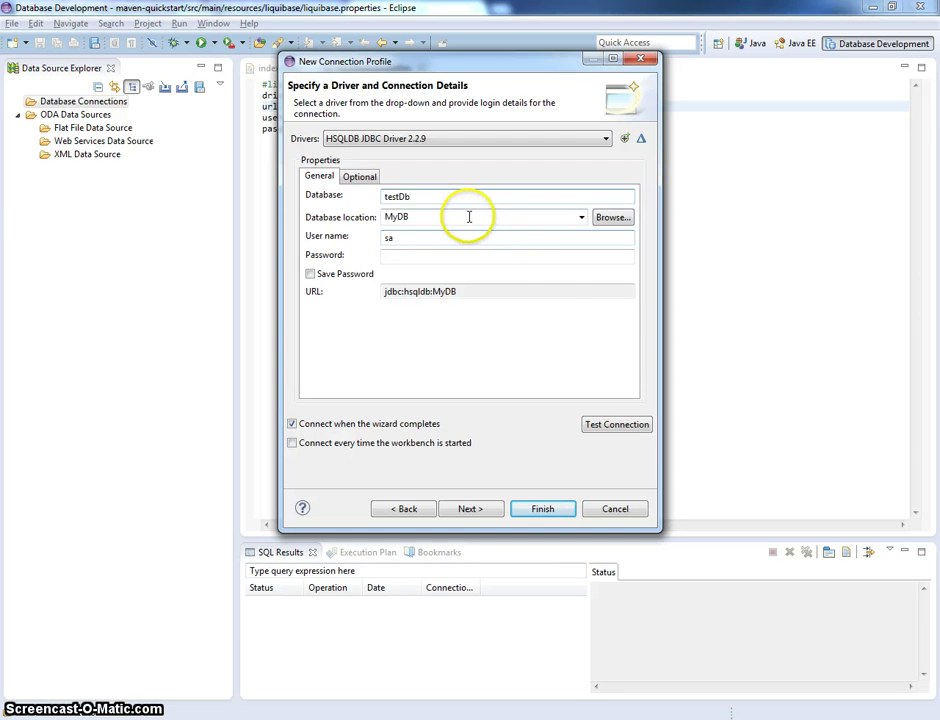
drag(472, 216, 195, 224)
key(ctrl+v)
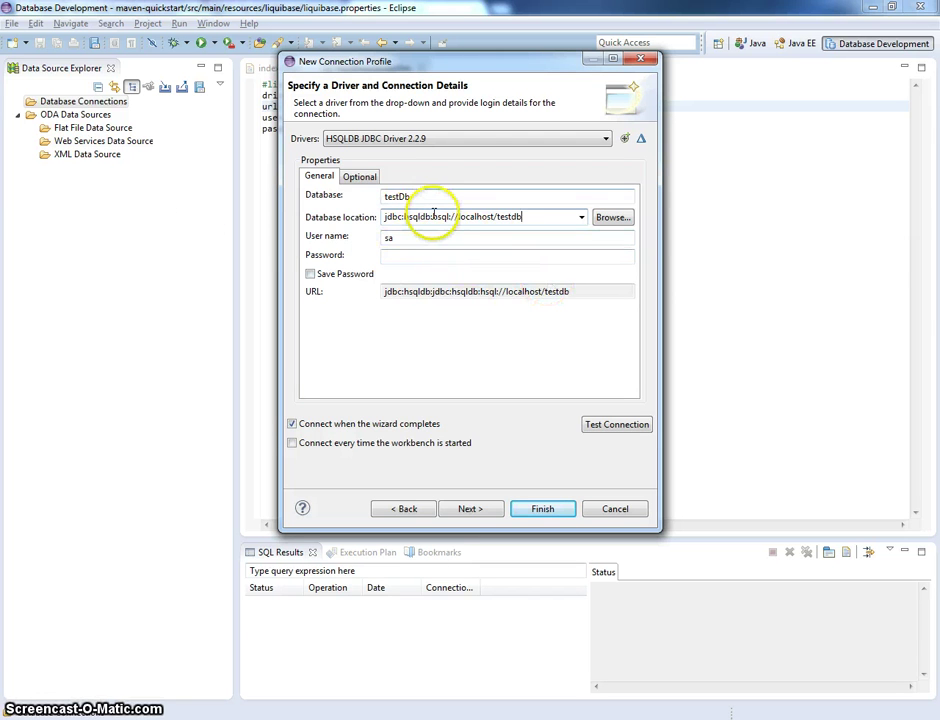
drag(433, 216, 382, 217)
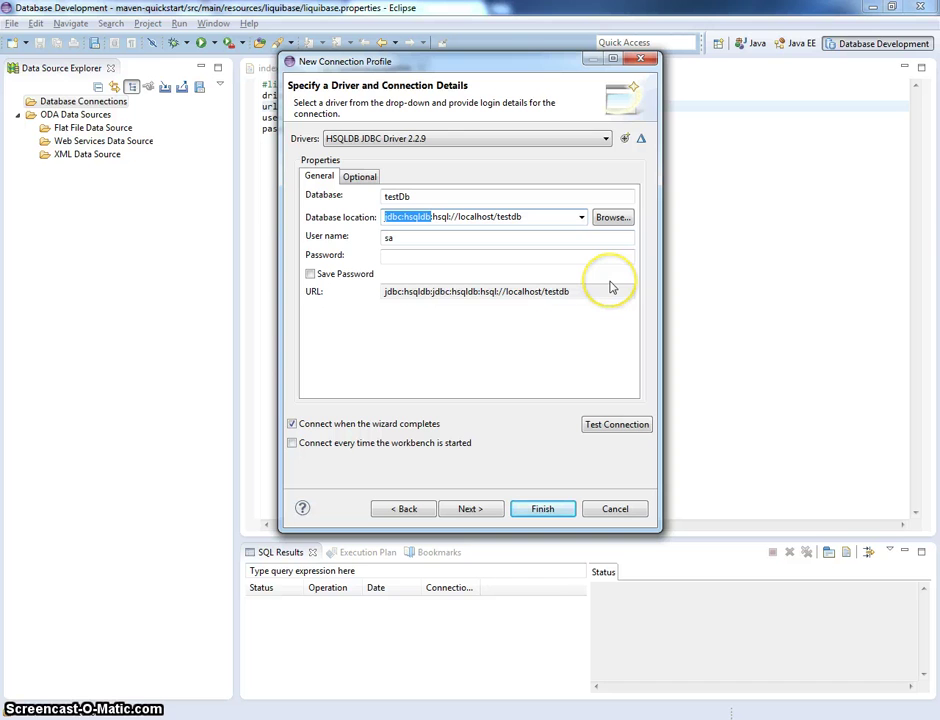
key(Delete)
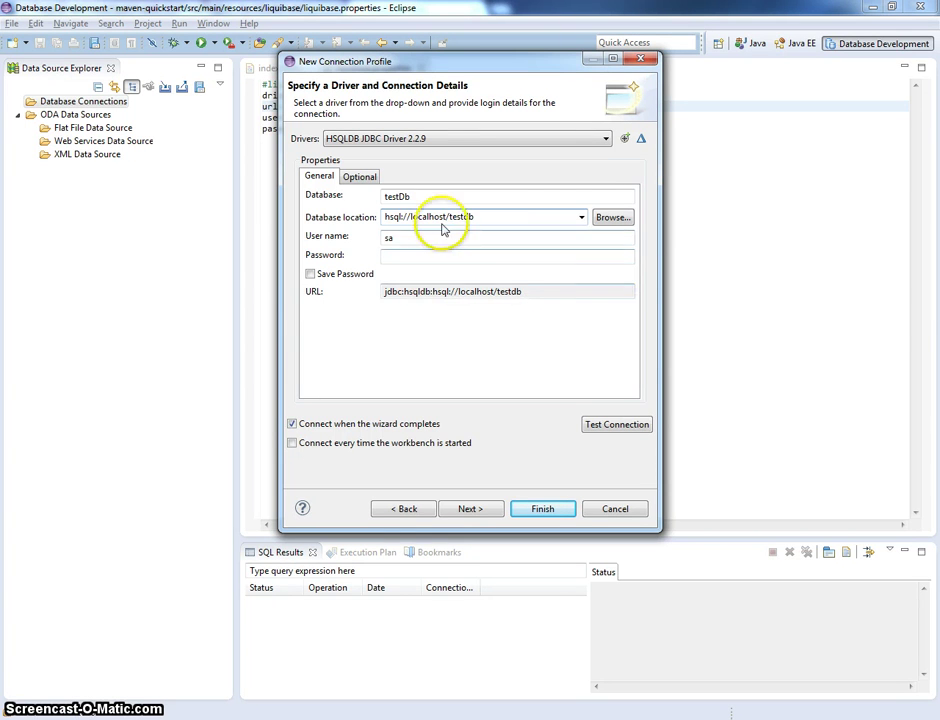
double_click(445, 237)
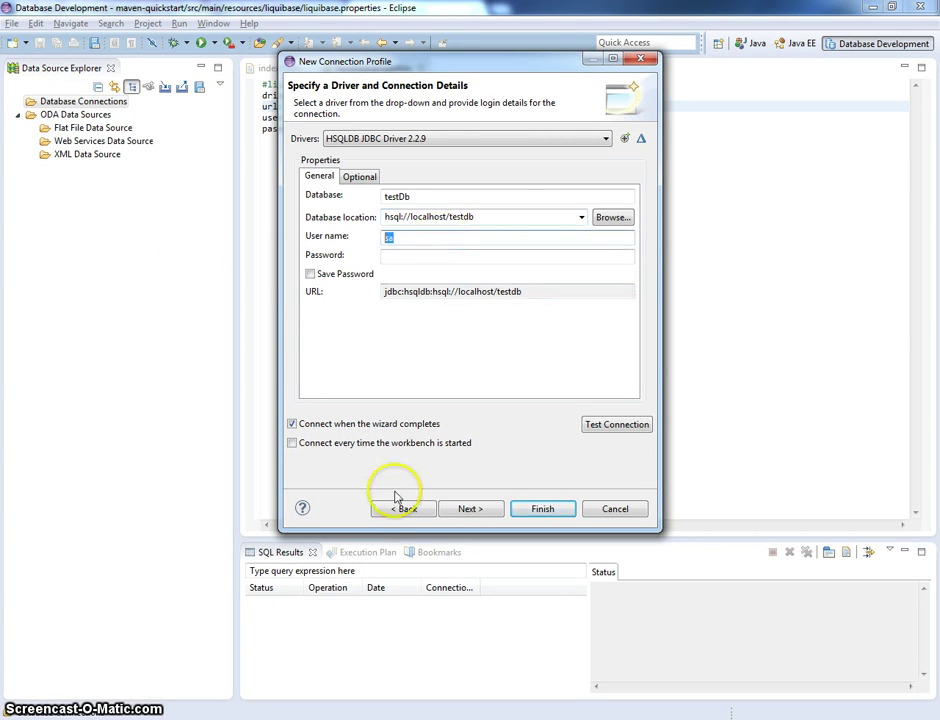
click(411, 714)
- In Far, climb from the hsqldb folder up to Projects and into workspace_personal
key(Tab)
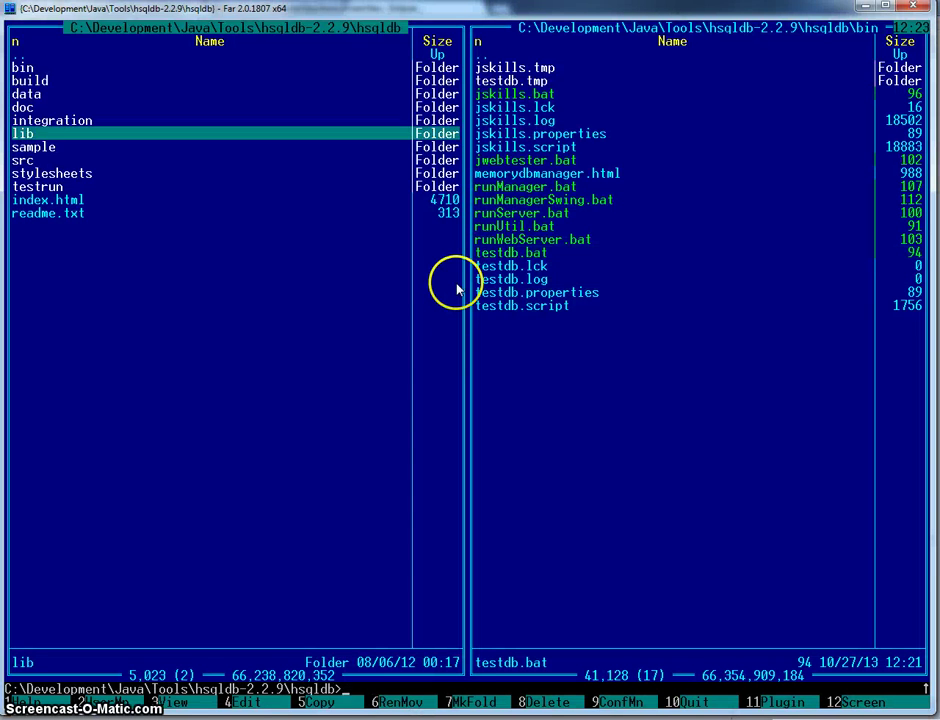
key(Home)
key(Return)
key(Home)
key(Return)
key(Home)
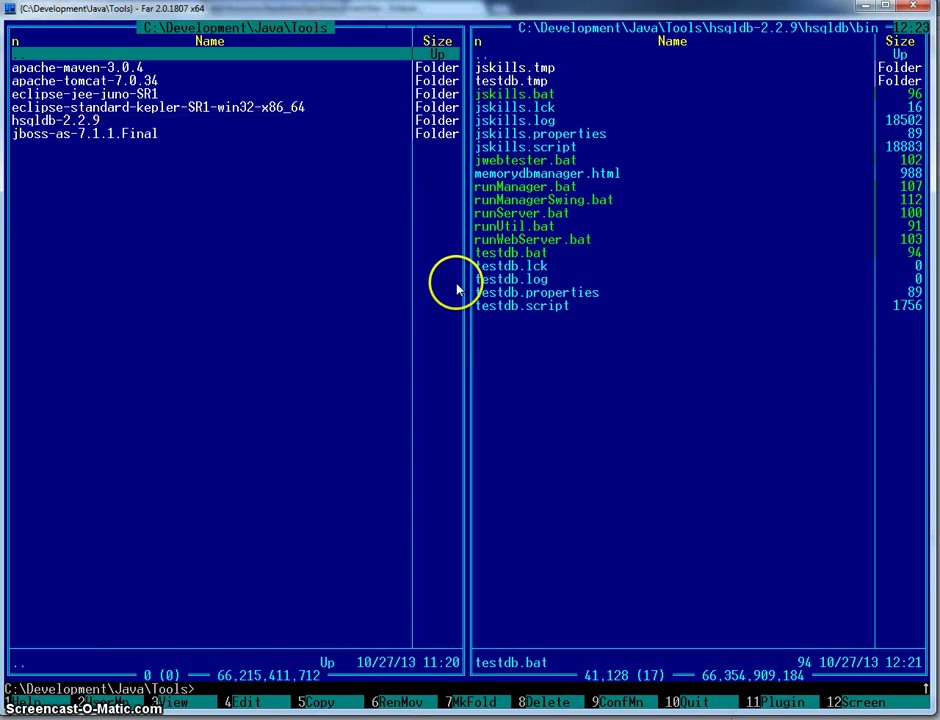
key(Return)
key(Up)
key(Return)
key(Down)
key(Down)
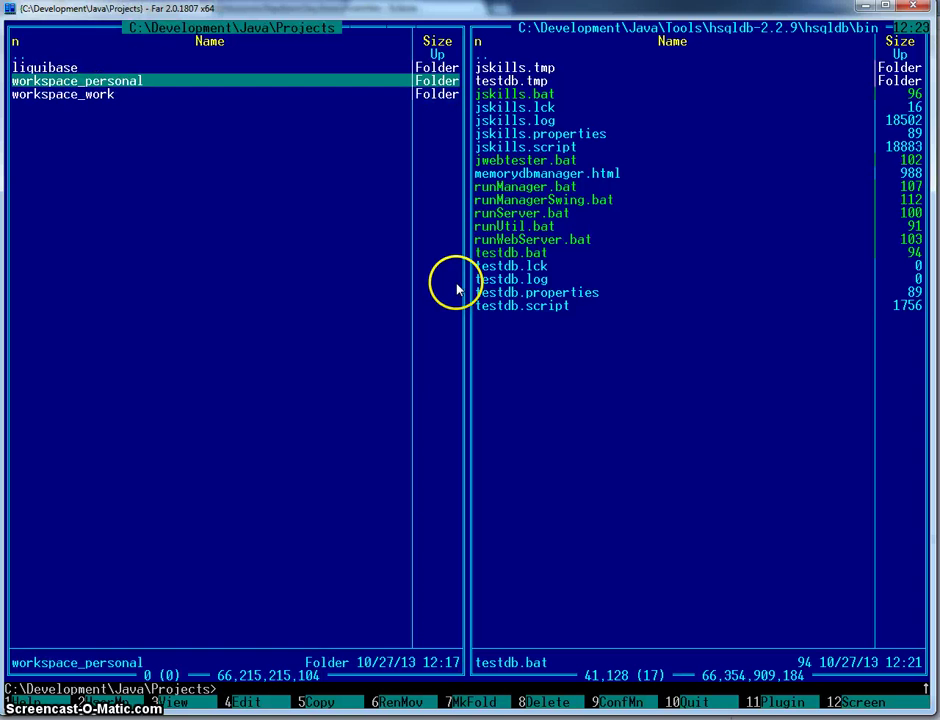
key(Return)
- Go into maven-quickstart\src\main\resources
key(Down)
key(Down)
key(Return)
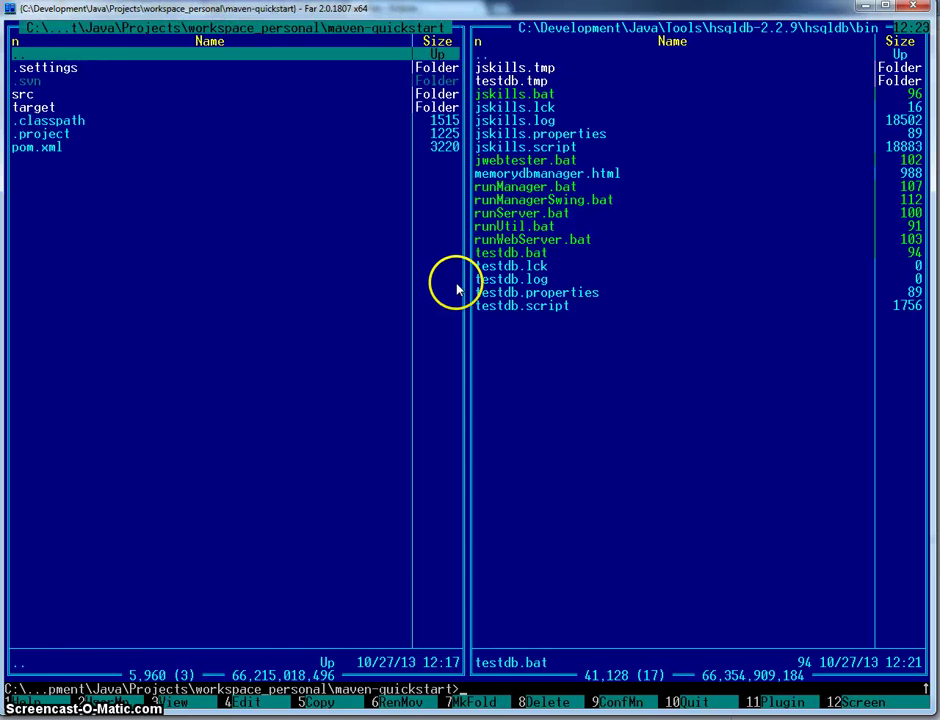
key(Down)
key(Down)
key(Down)
key(Down)
key(Down)
key(Down)
key(Down)
key(Up)
key(Up)
key(Up)
key(Up)
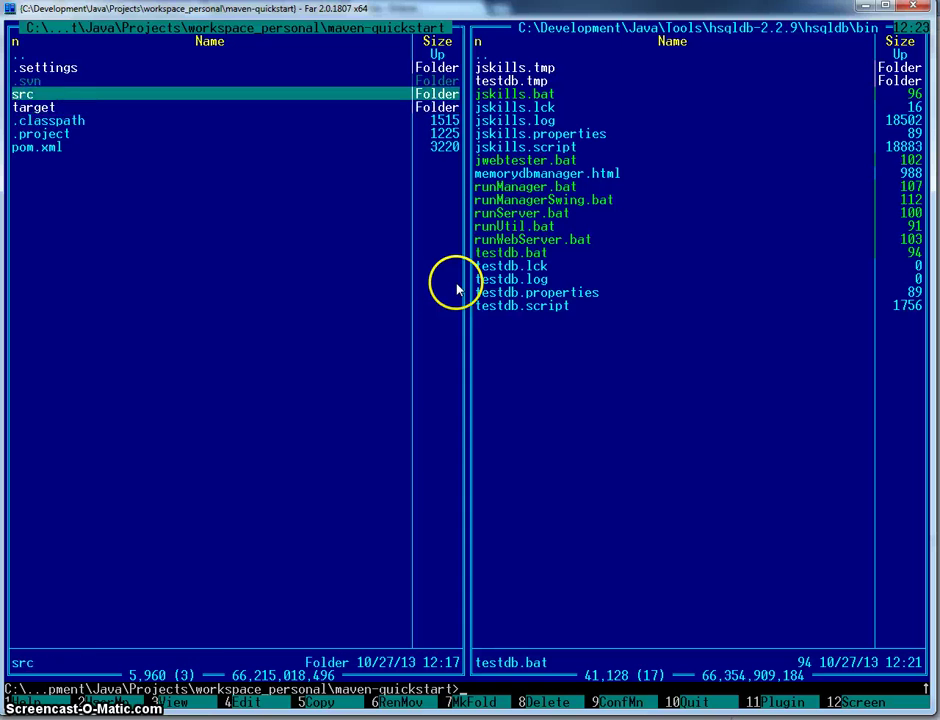
key(Return)
key(Down)
key(Down)
key(Return)
key(Down)
key(Down)
key(Down)
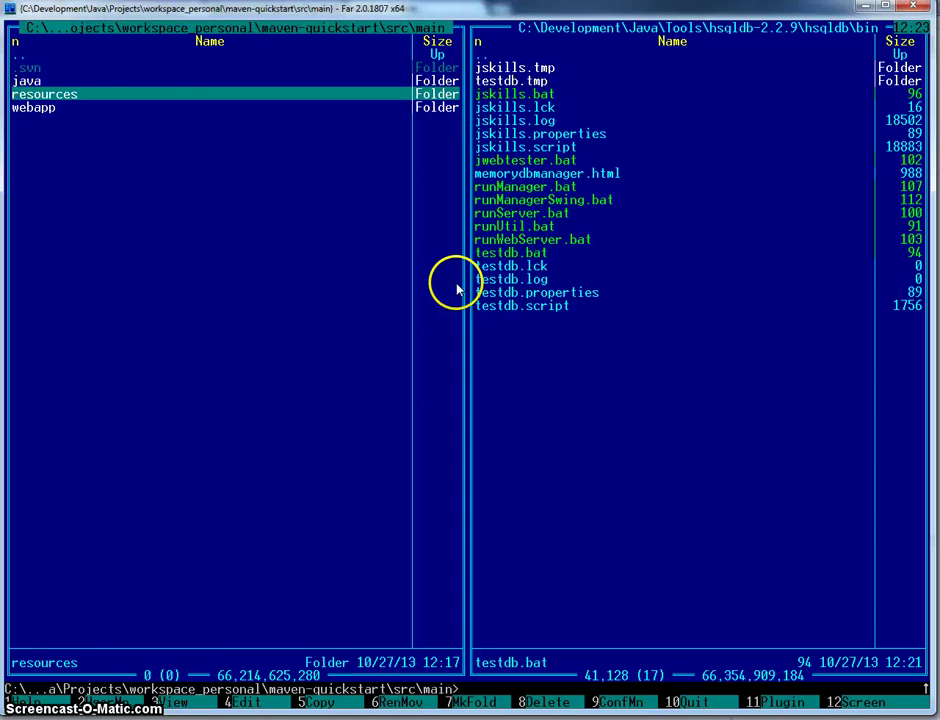
key(Return)
- Read hibernate.properties and liquibase\liquibase.properties to confirm user SA, then return to Eclipse
key(Down)
key(Down)
key(Down)
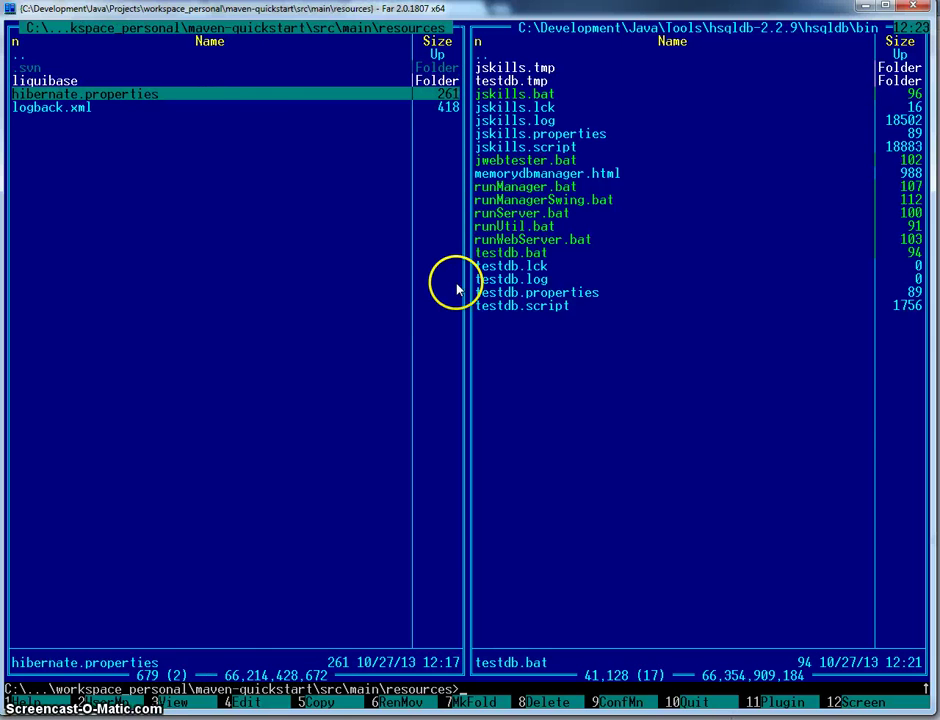
key(F4)
key(Escape)
key(Up)
key(Return)
key(Down)
key(Down)
key(Down)
key(F4)
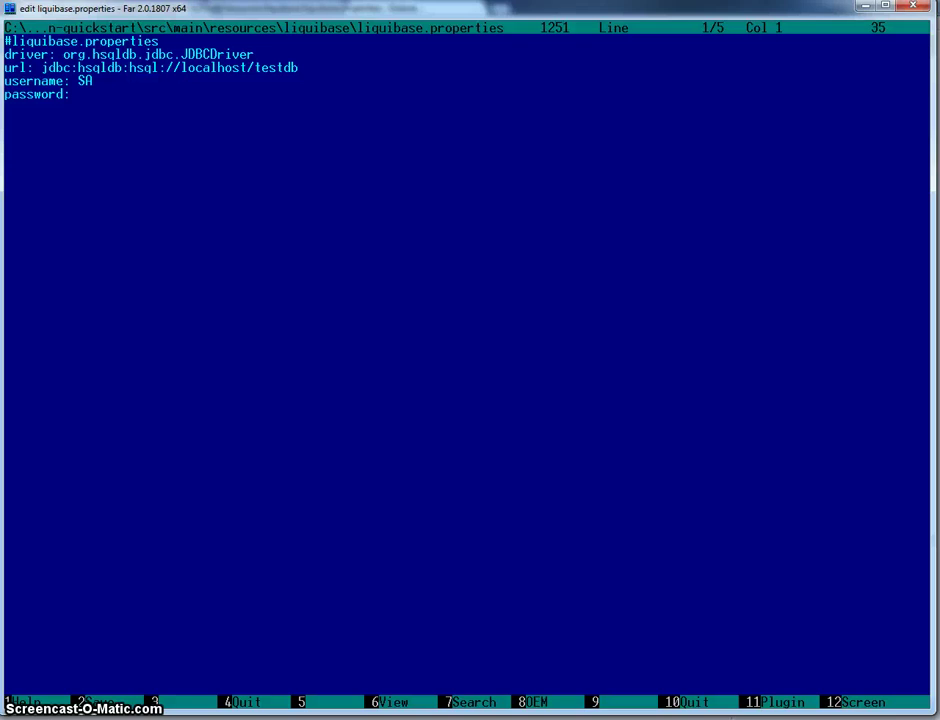
key(alt+Tab)
- Finish user name SA, ping the testDb connection successfully, and complete the profile
text(A)
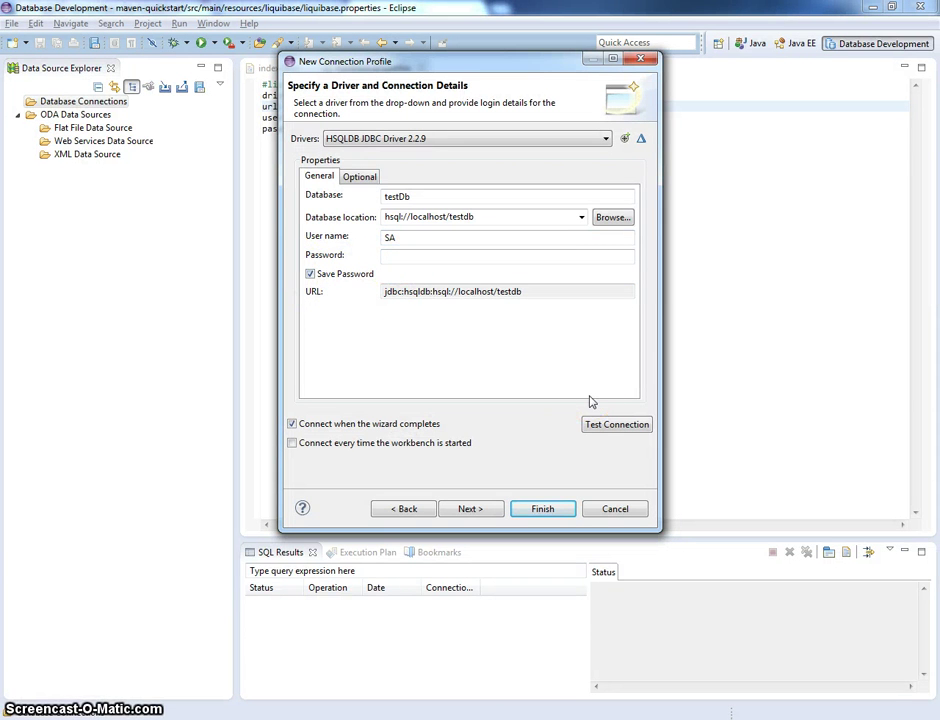
click(616, 424)
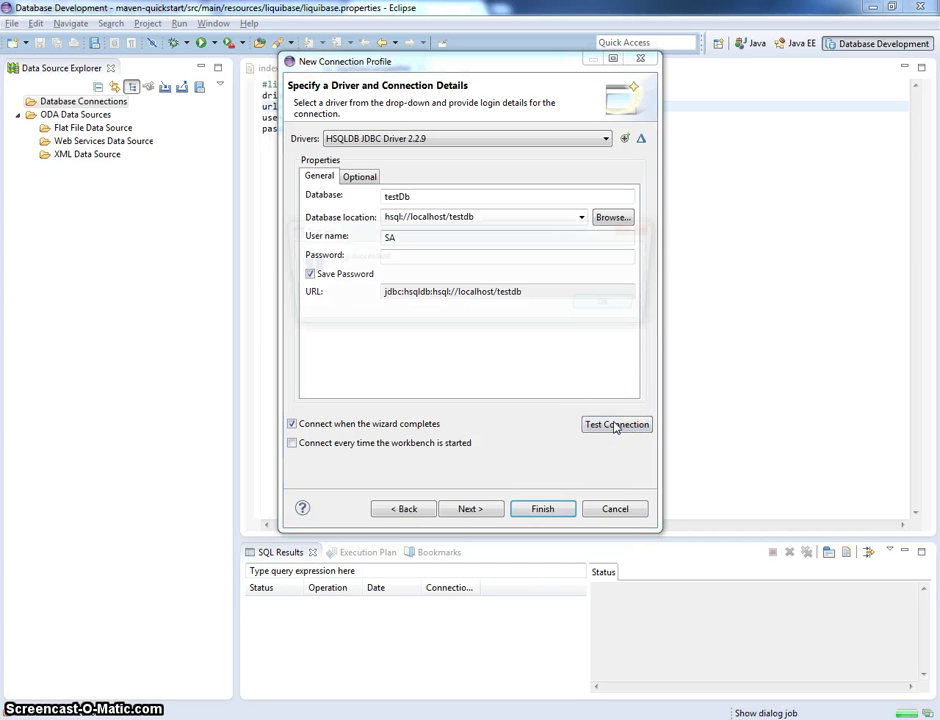
click(613, 306)
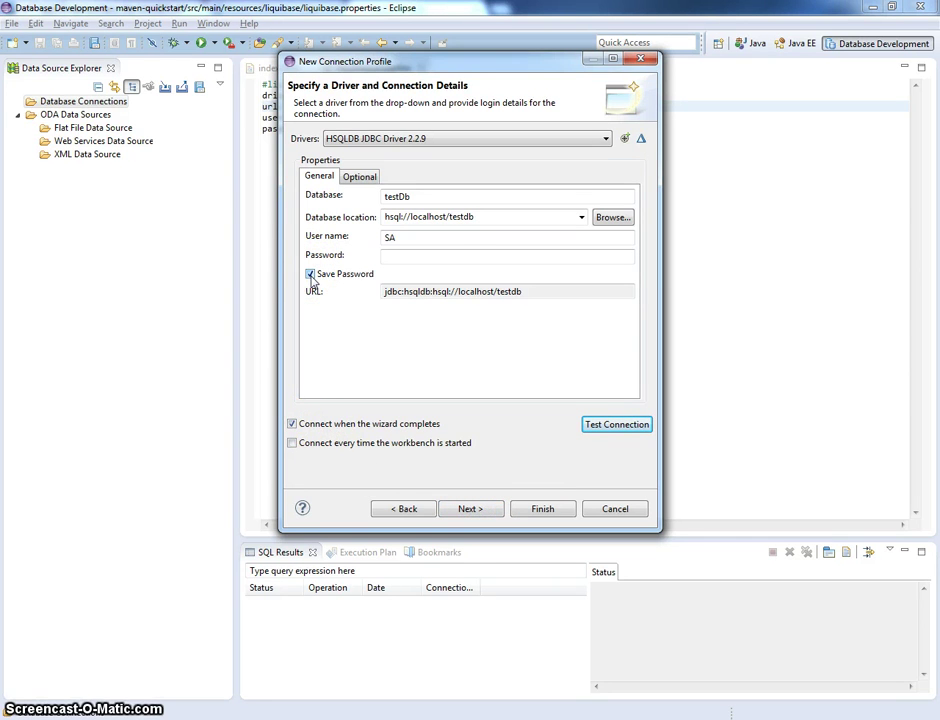
click(409, 256)
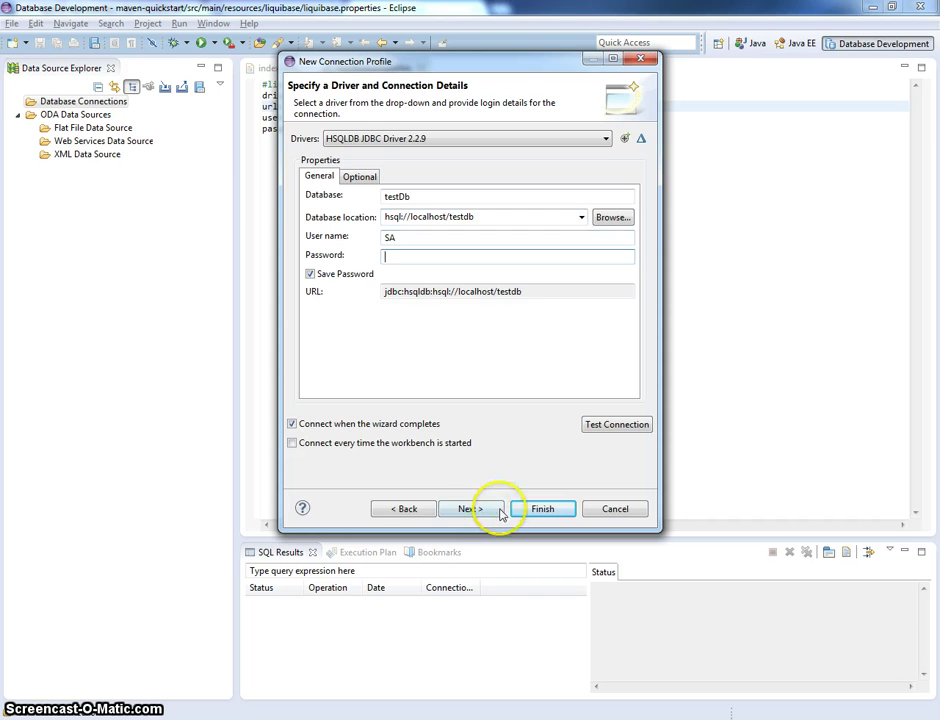
click(540, 509)
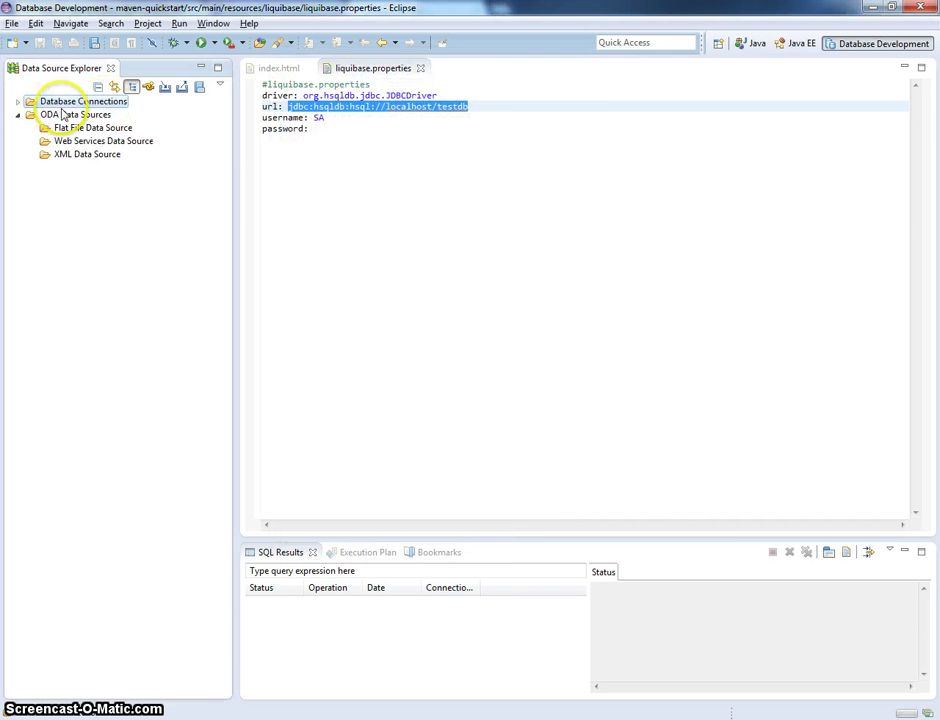
- Expand Database Connections > testDb > Catalogs > PUBLIC > Schemas > PUBLIC to show its folders
click(17, 101)
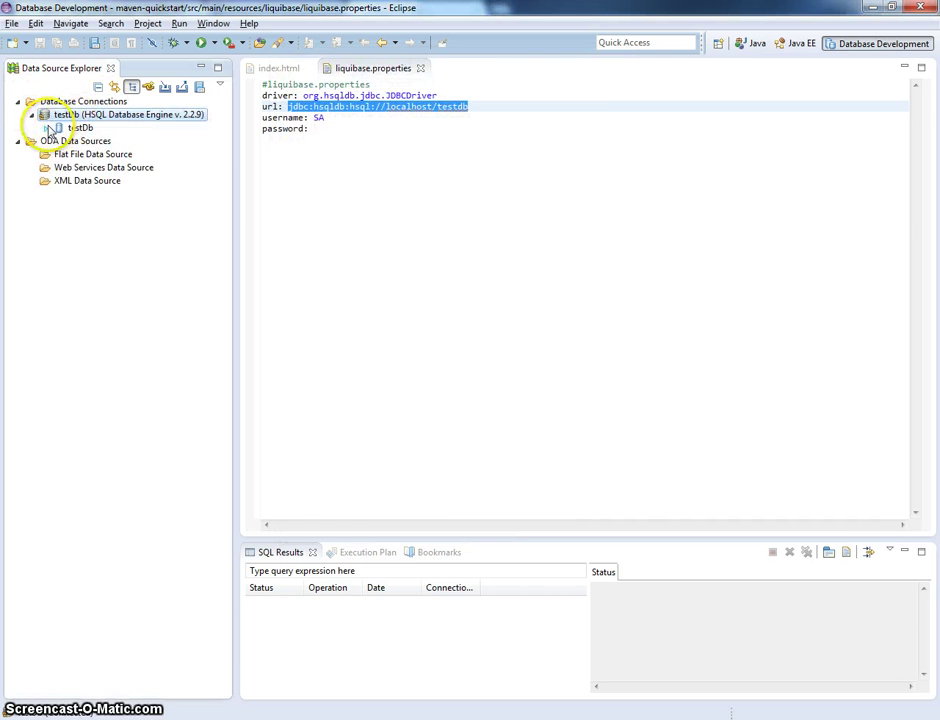
click(48, 128)
click(60, 154)
click(73, 167)
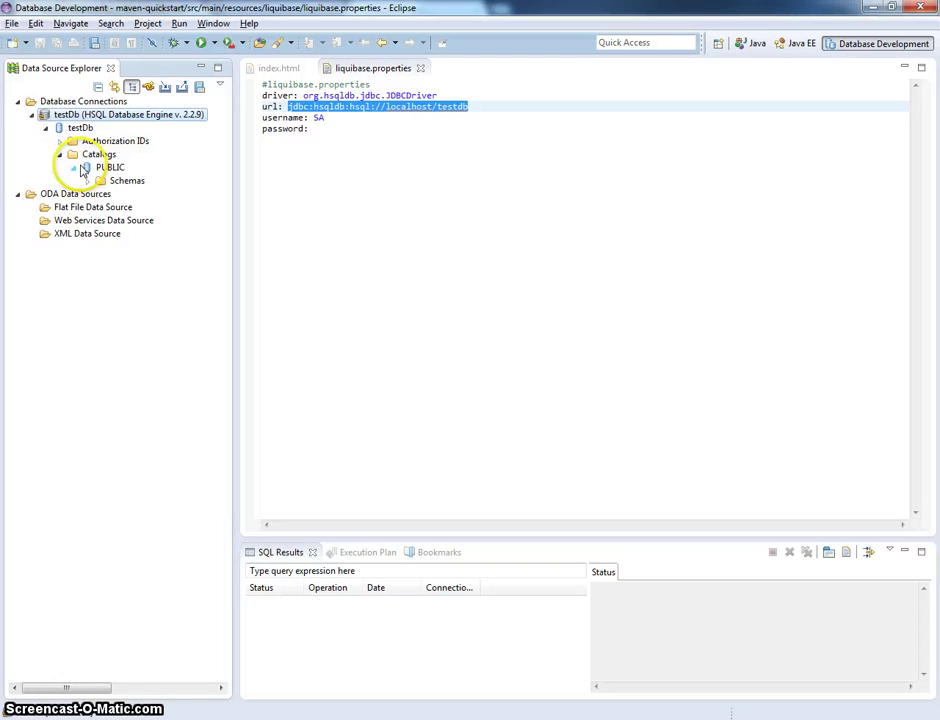
click(87, 180)
click(101, 206)
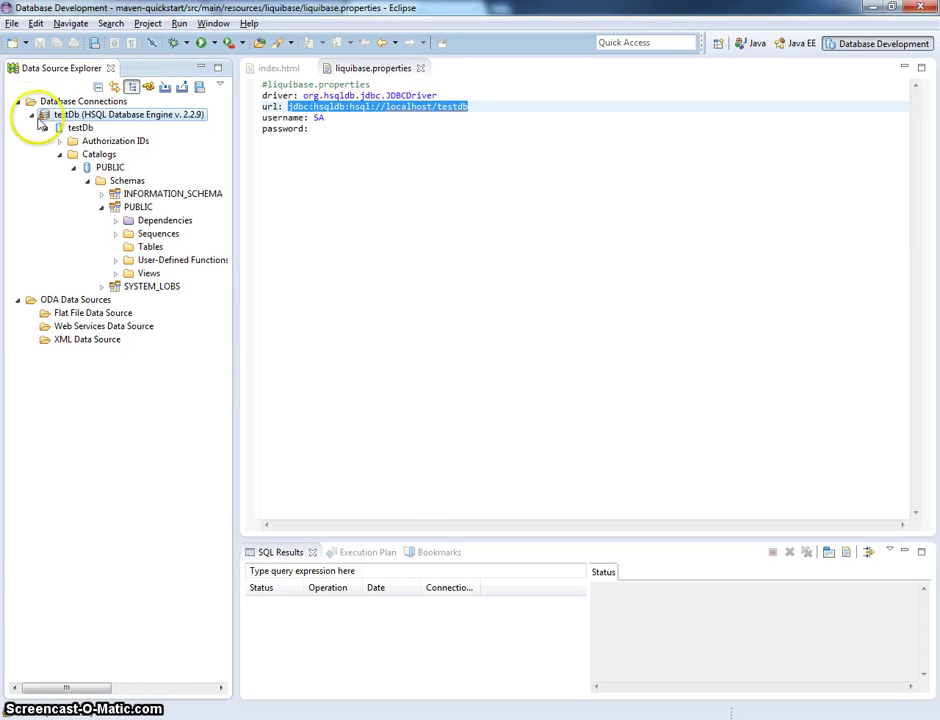
- From the maven-quickstart folder in Far, run mvn liquibase:update
key(alt+Tab)
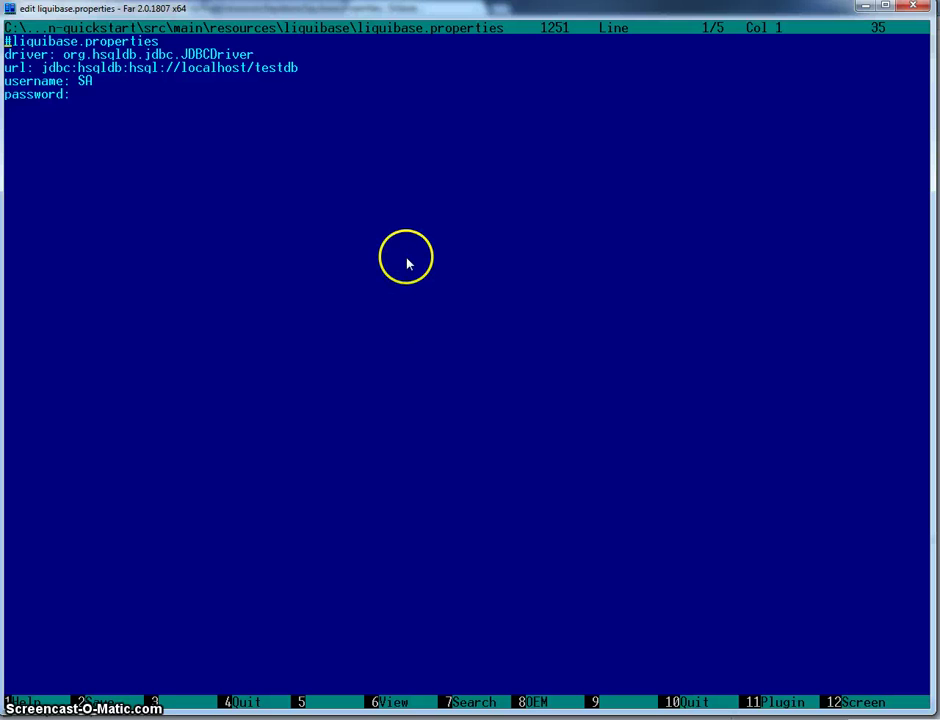
key(F10)
key(ctrl+Page_Up)
key(ctrl+Page_Up)
key(ctrl+Page_Up)
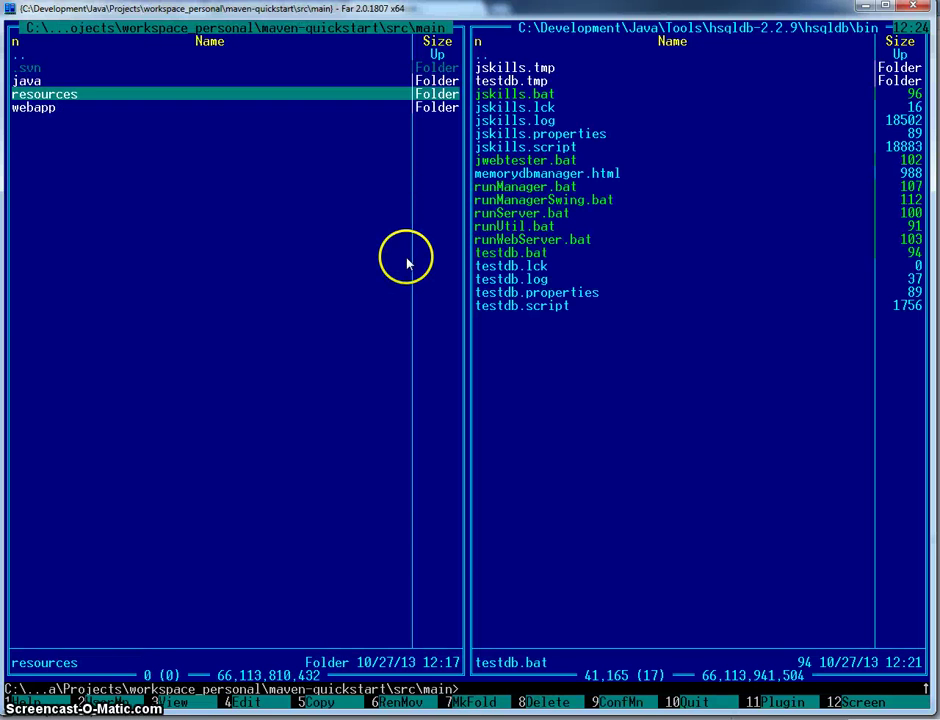
key(ctrl+Page_Up)
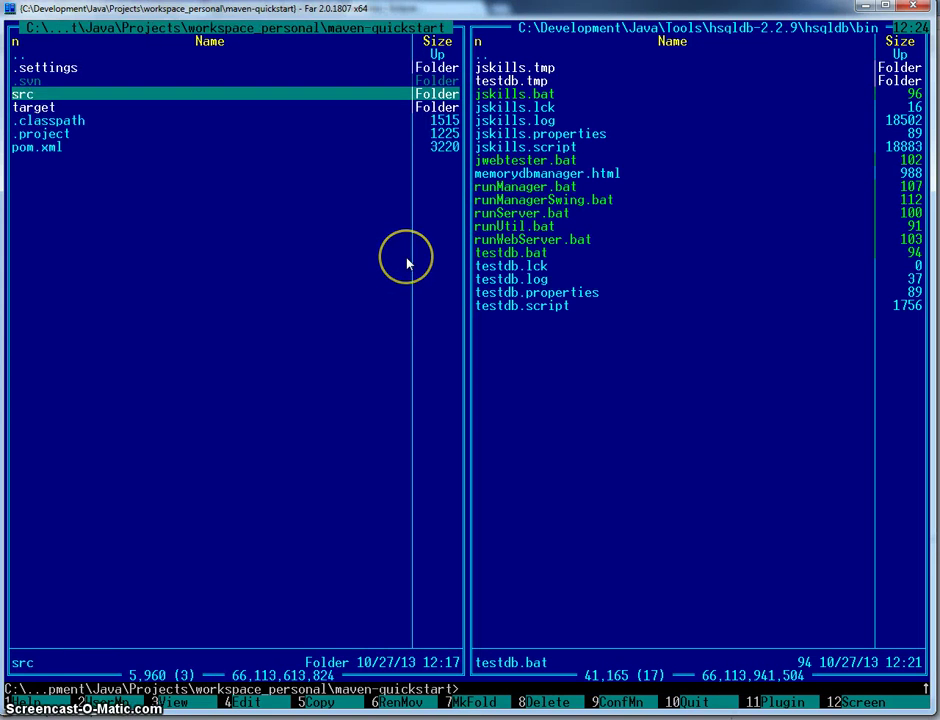
text(mvn lqu)
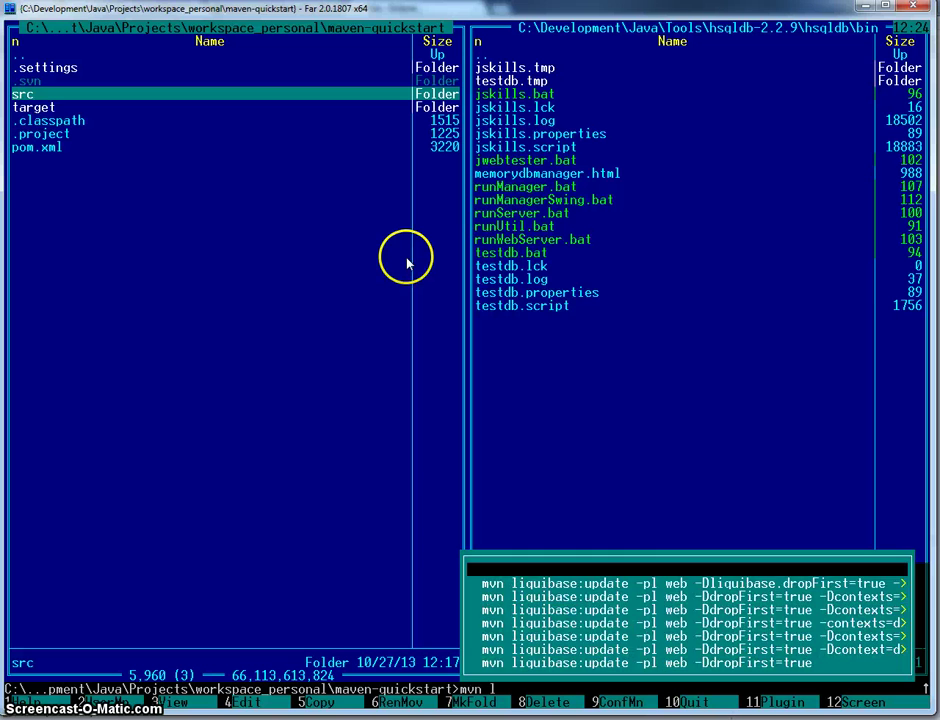
key(BackSpace)
key(BackSpace)
text(iquibase:update)
key(Return)
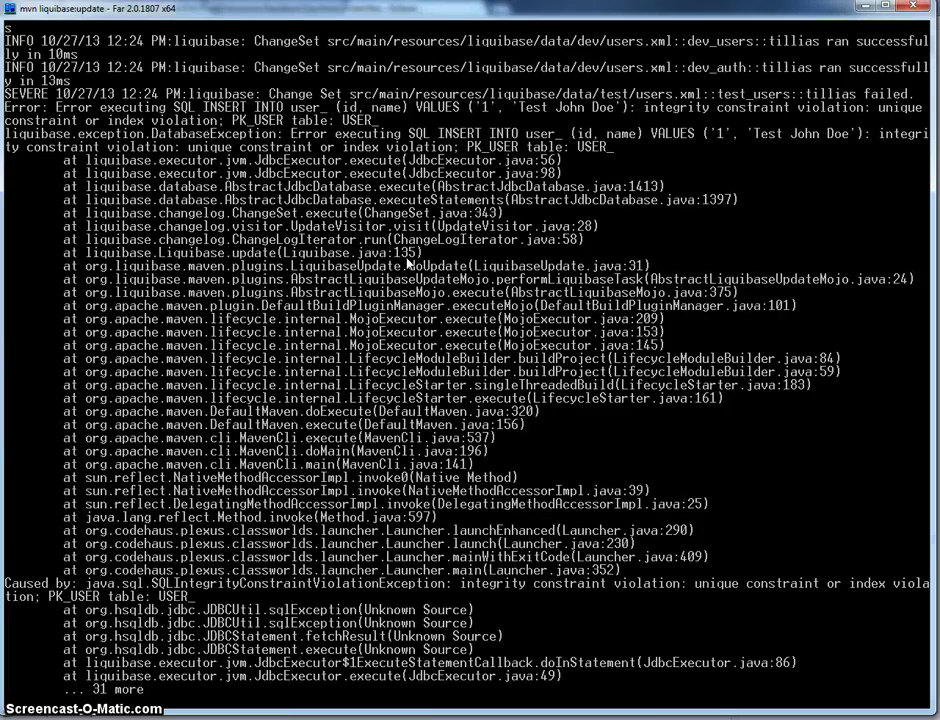
- Review the failed Maven output and start adding a -Dli… option to the recalled command
key(ctrl+o)
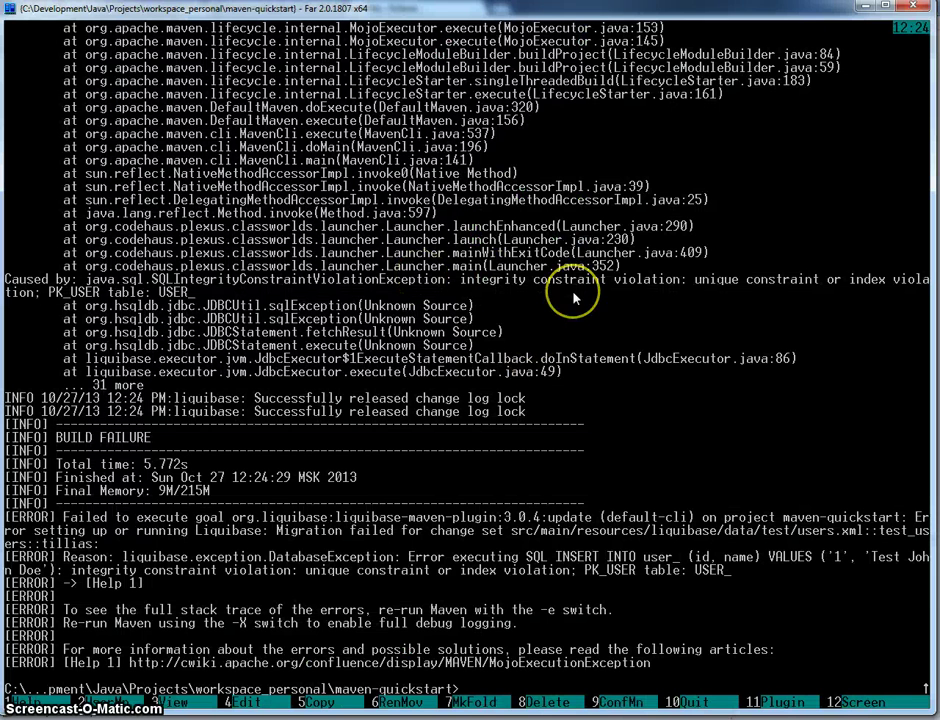
key(ctrl+e)
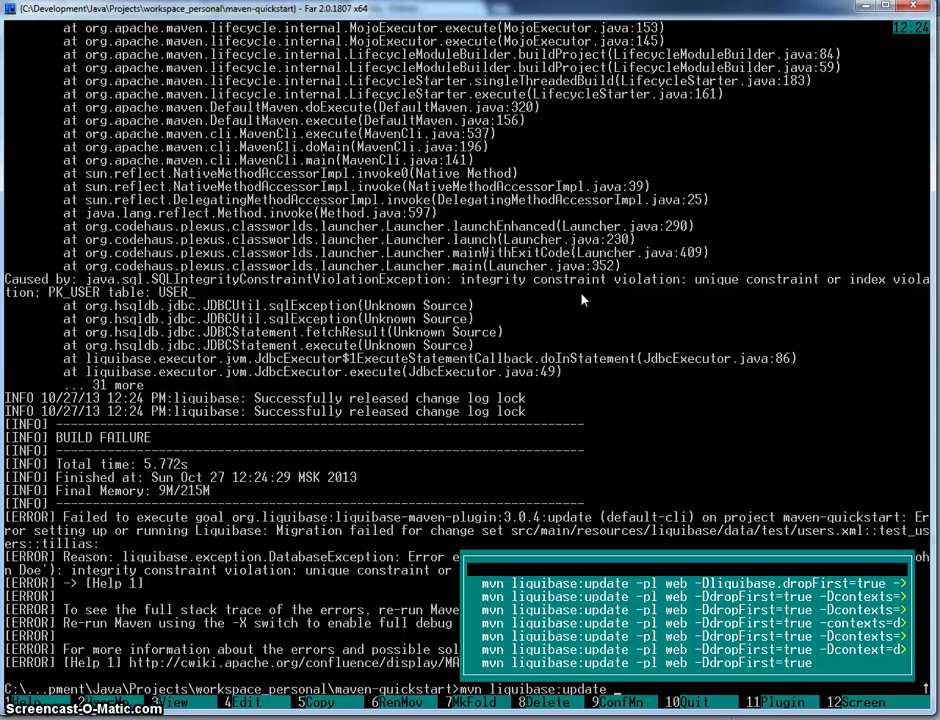
text(-Dliquibase:context)
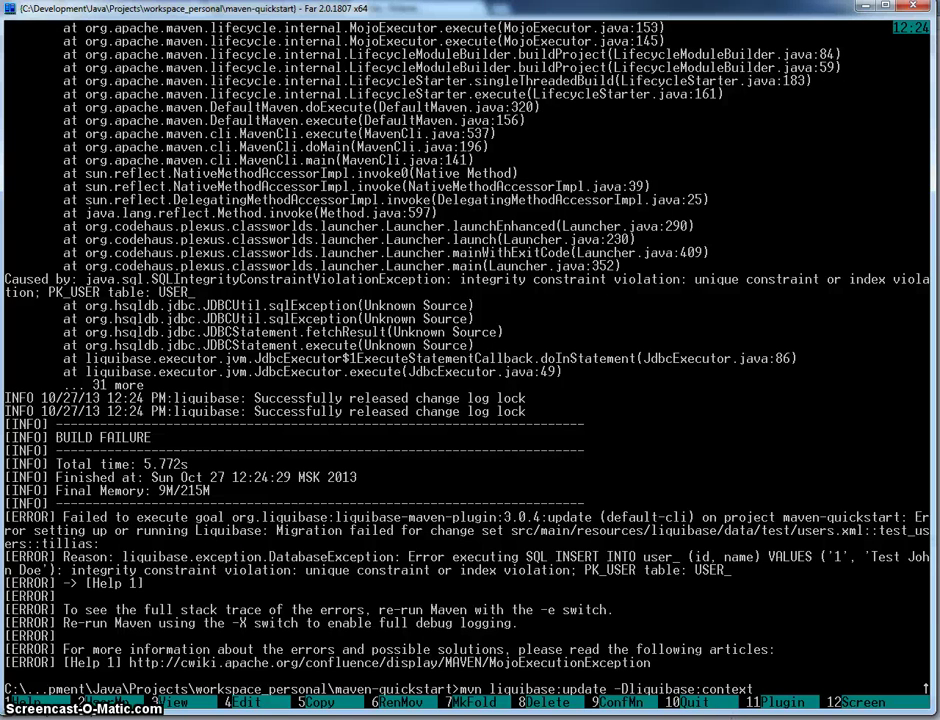
- Google 'maven luqibase context' and open the Liquibase Maven plugin documentation results
click(85, 718)
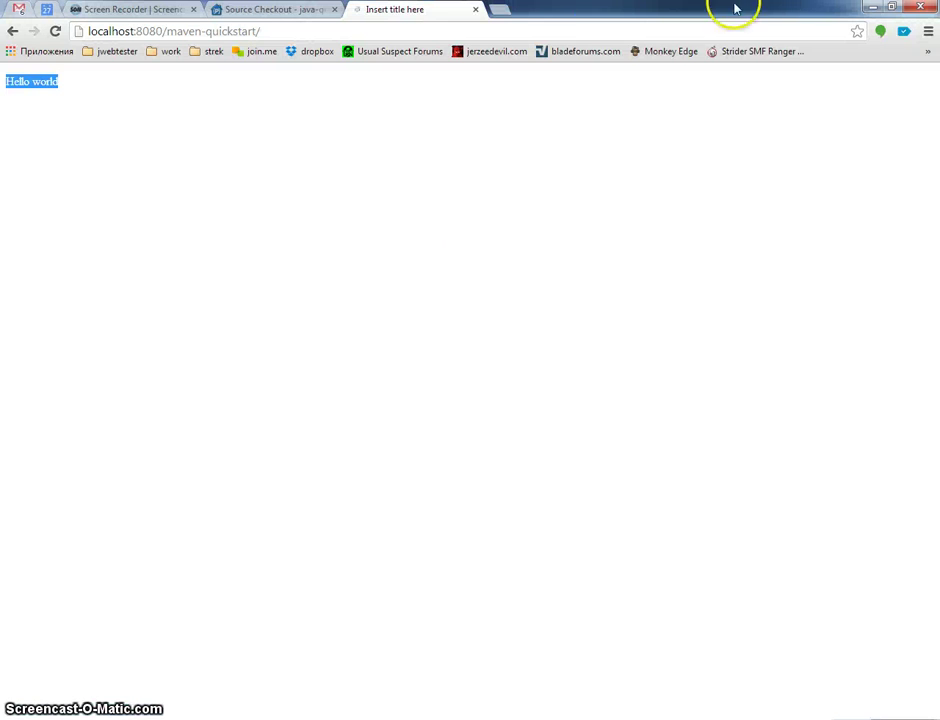
click(467, 31)
text(mave)
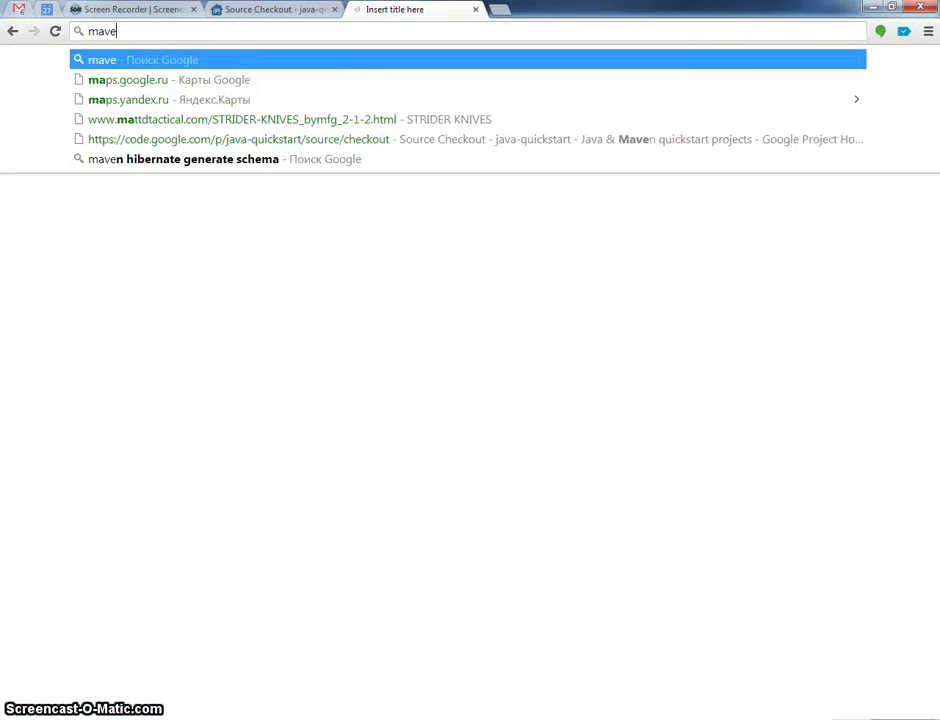
text(n luqibase context)
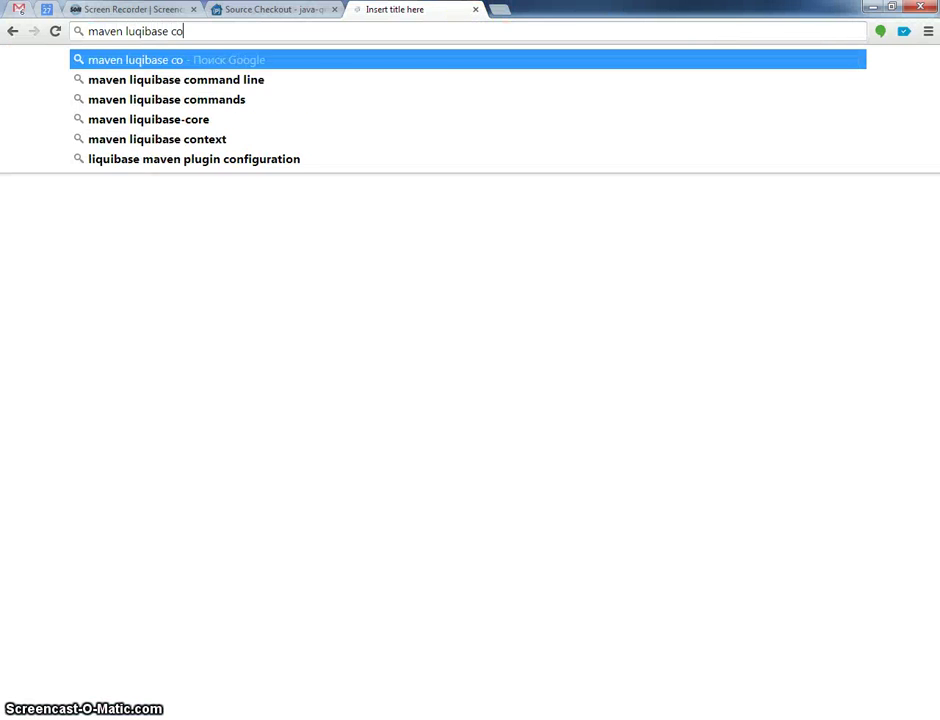
key(Return)
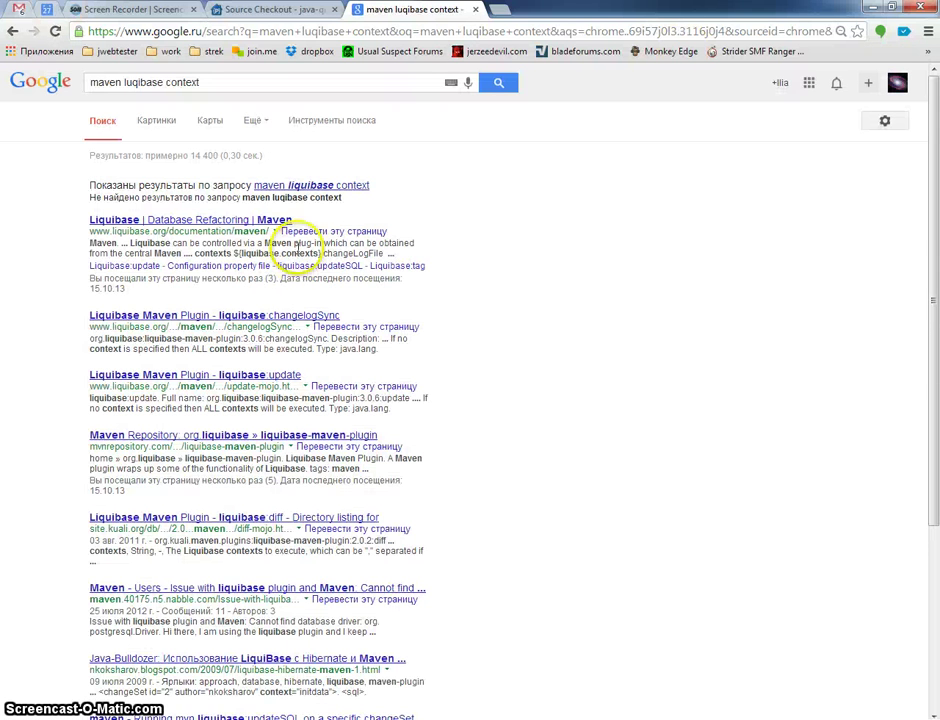
middle_click(245, 218)
middle_click(256, 318)
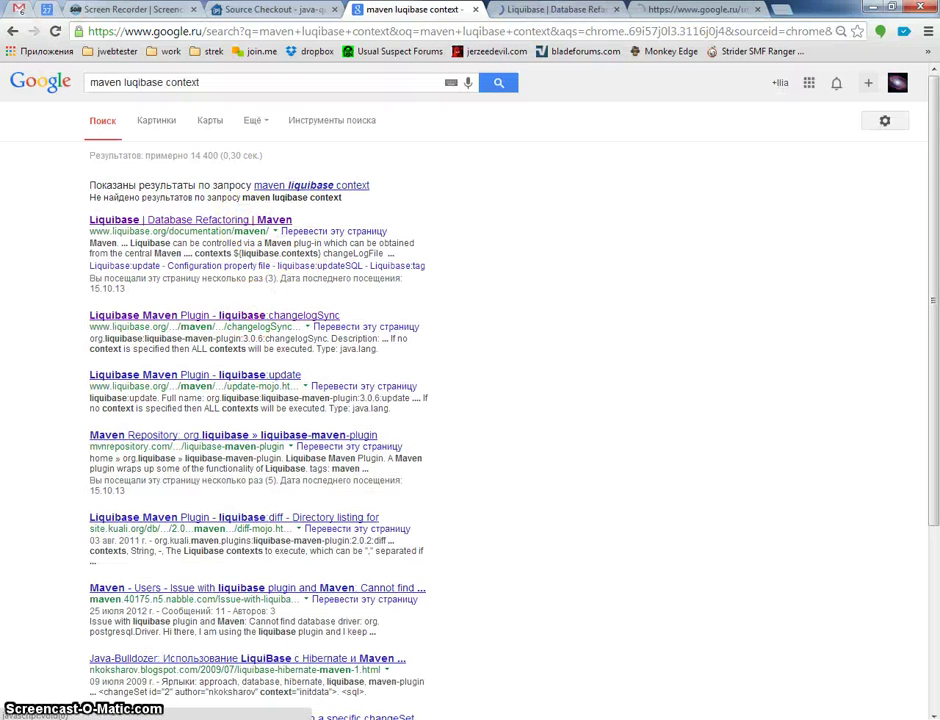
- Find 'context' mentions on the Liquibase Maven plugin page, then return to Far
click(556, 10)
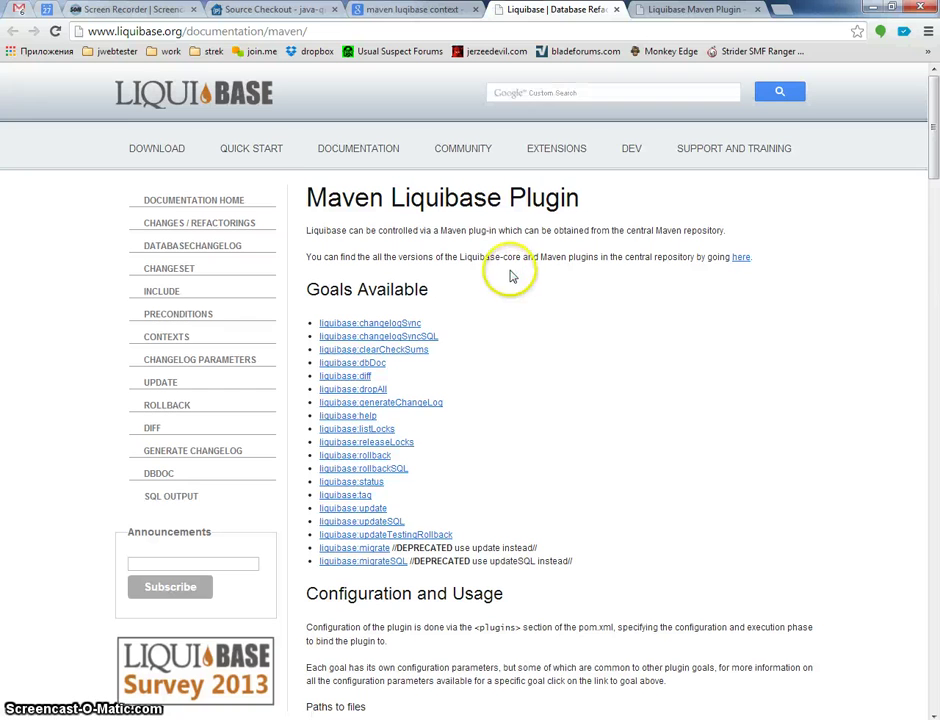
key(ctrl+f)
text(co)
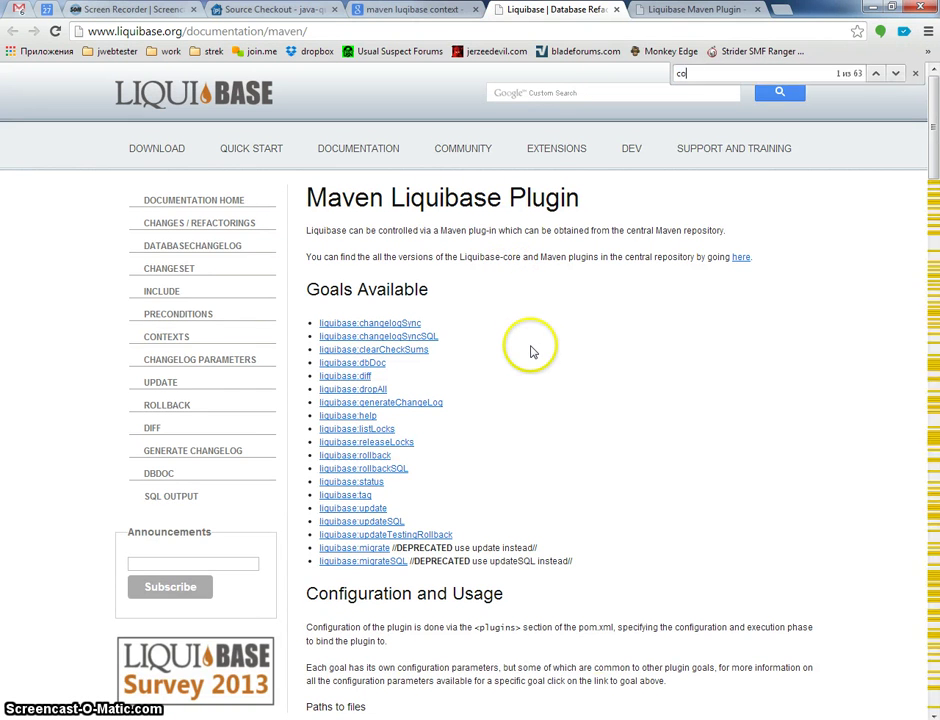
text(ntext)
key(Return)
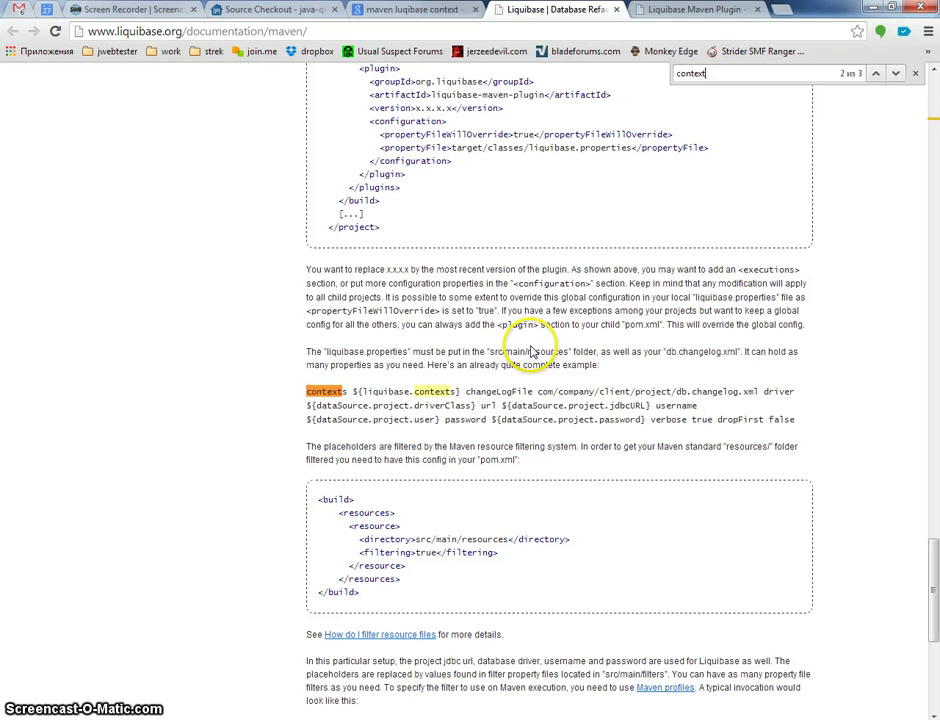
key(Return)
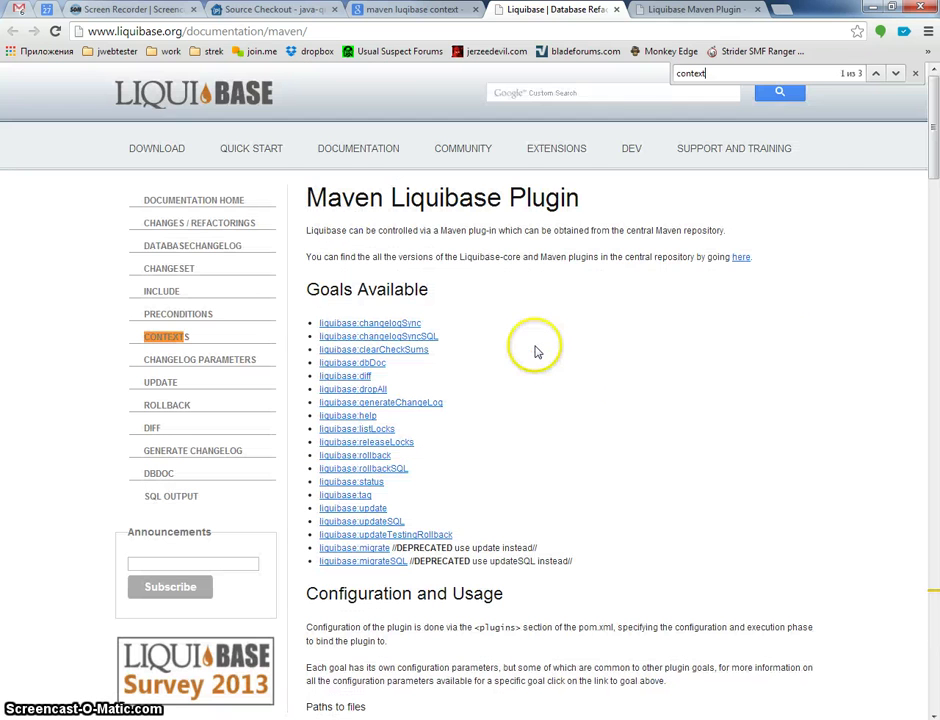
key(alt+Tab)
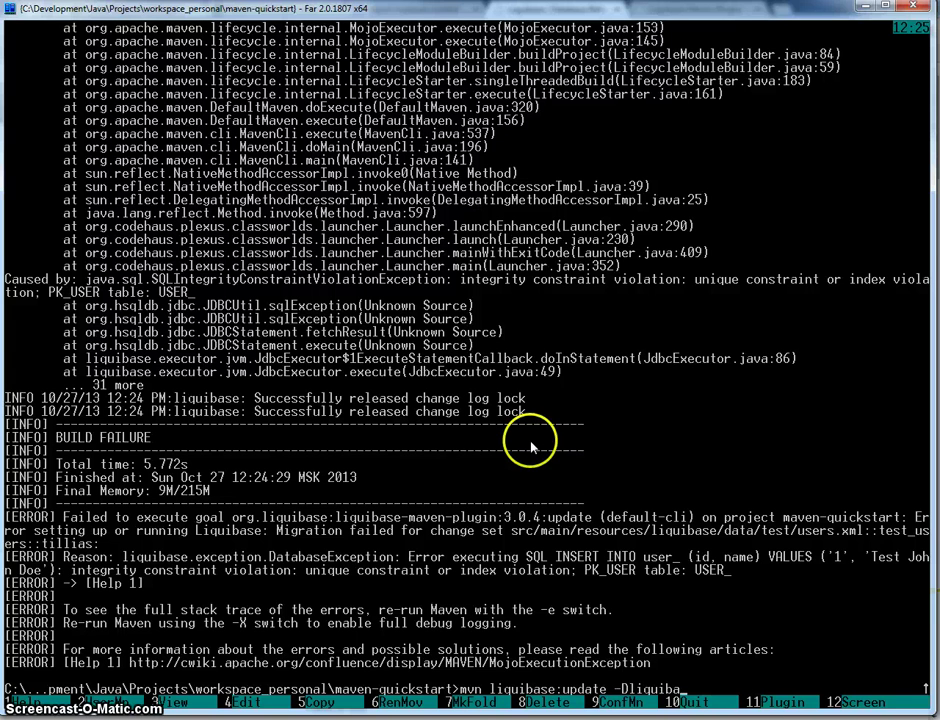
- Recall the history command, remove '-pl web', and run mvn liquibase:update -DdropFirst=true -Dcontexts=dev
key(BackSpace)
key(BackSpace)
key(BackSpace)
key(BackSpace)
key(BackSpace)
key(BackSpace)
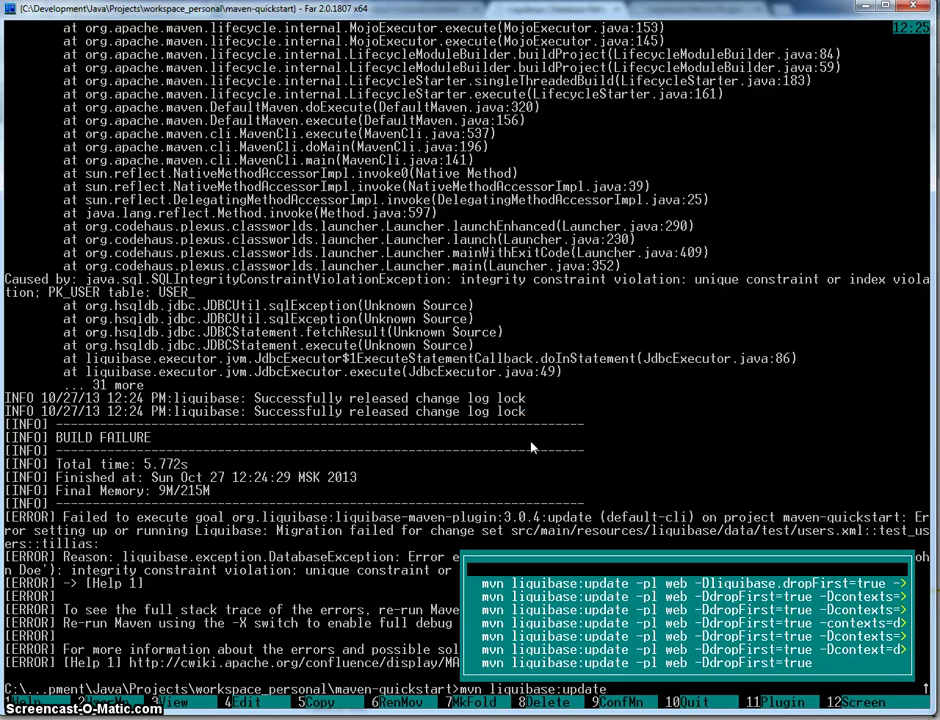
key(Down)
key(Down)
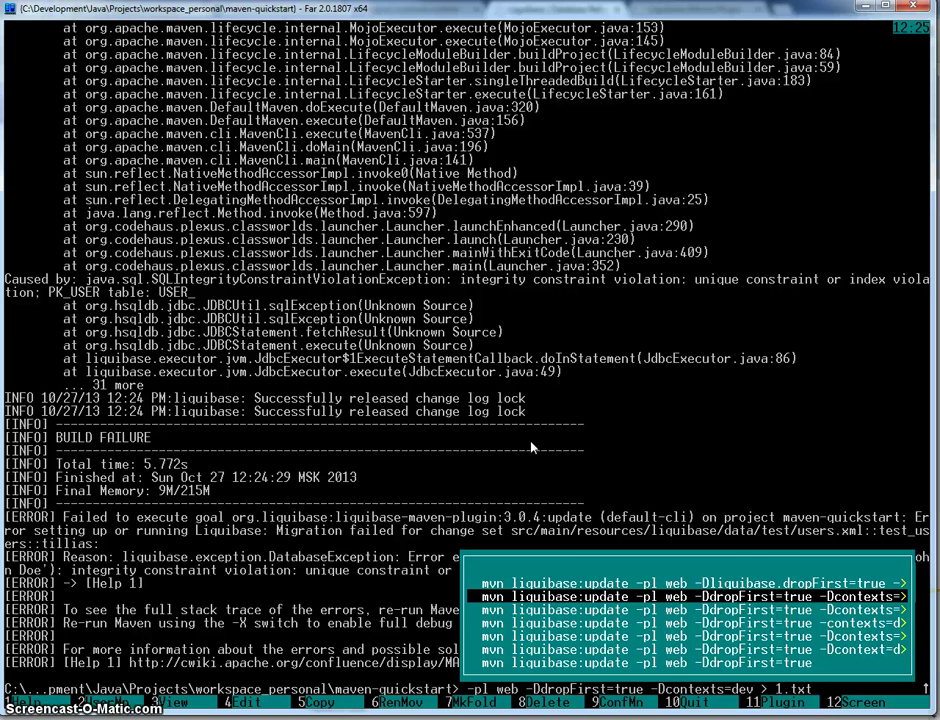
key(Home)
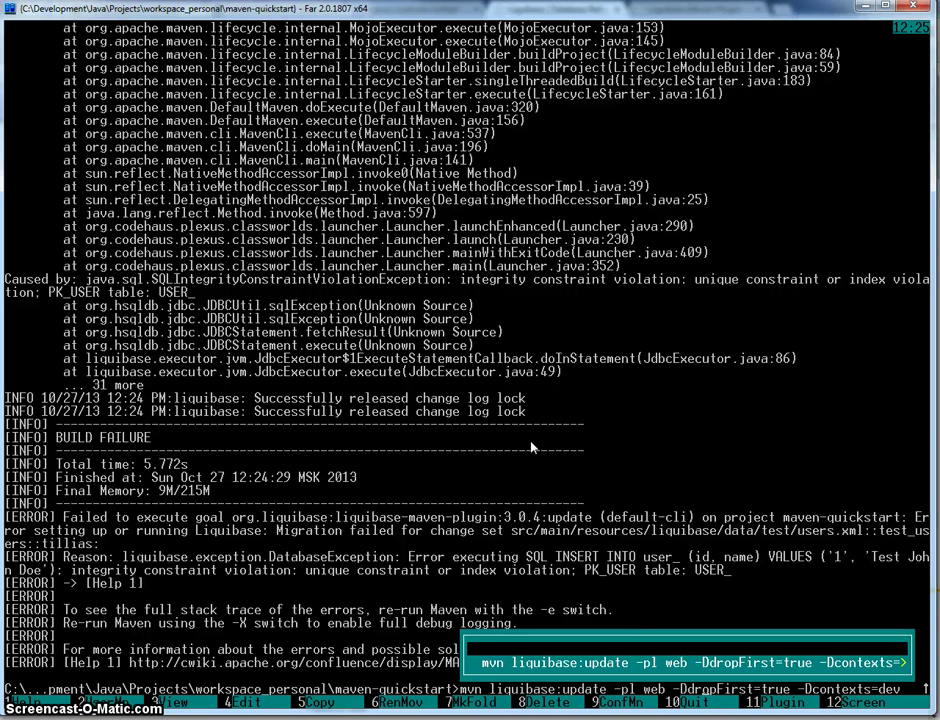
key(Escape)
key(BackSpace)
key(BackSpace)
key(BackSpace)
key(BackSpace)
key(BackSpace)
key(BackSpace)
key(BackSpace)
key(BackSpace)
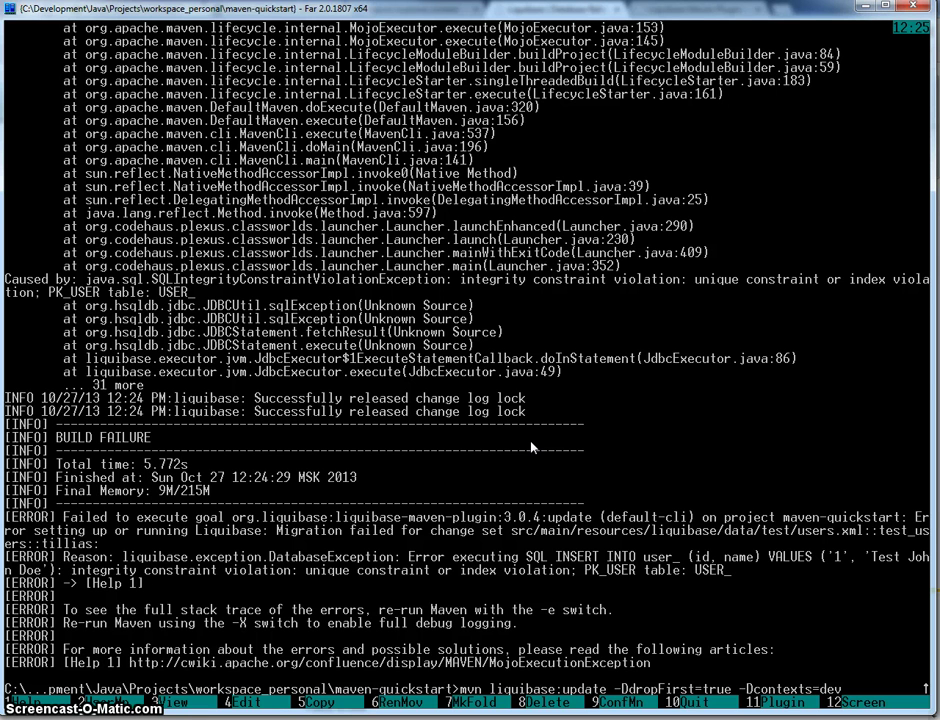
key(Return)
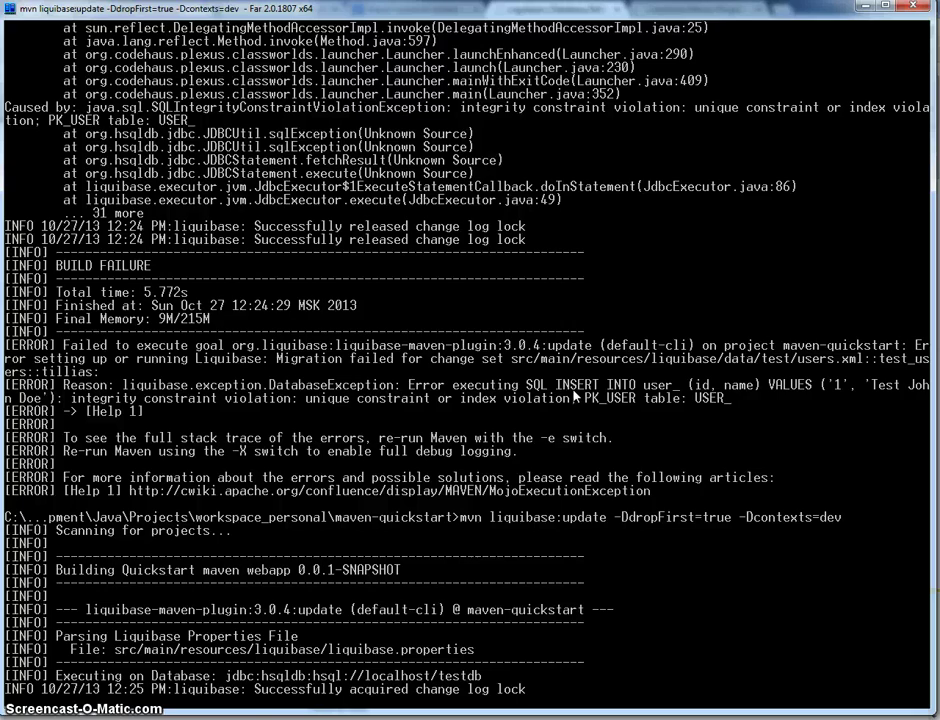
- In the Java EE perspective, open the liquibase schema/schema.xml changelog
key(alt+Tab)
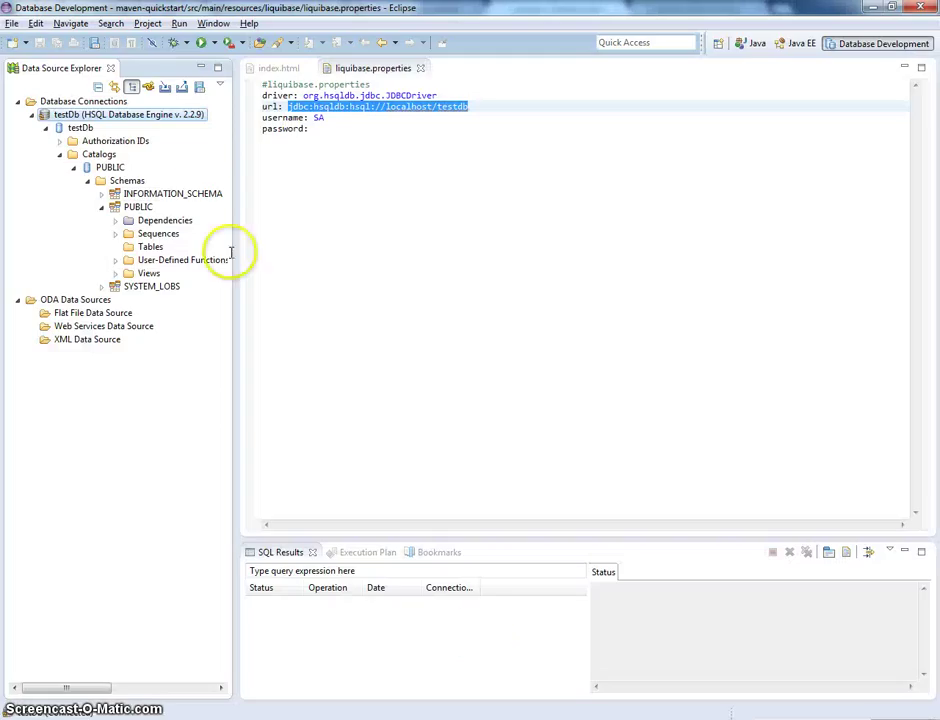
click(795, 43)
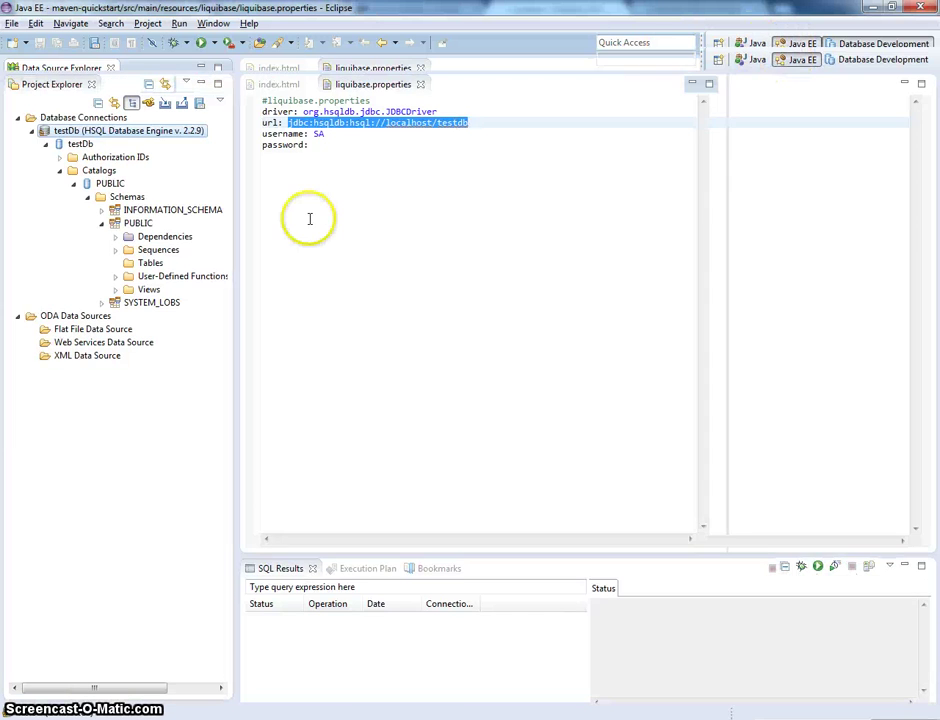
click(76, 195)
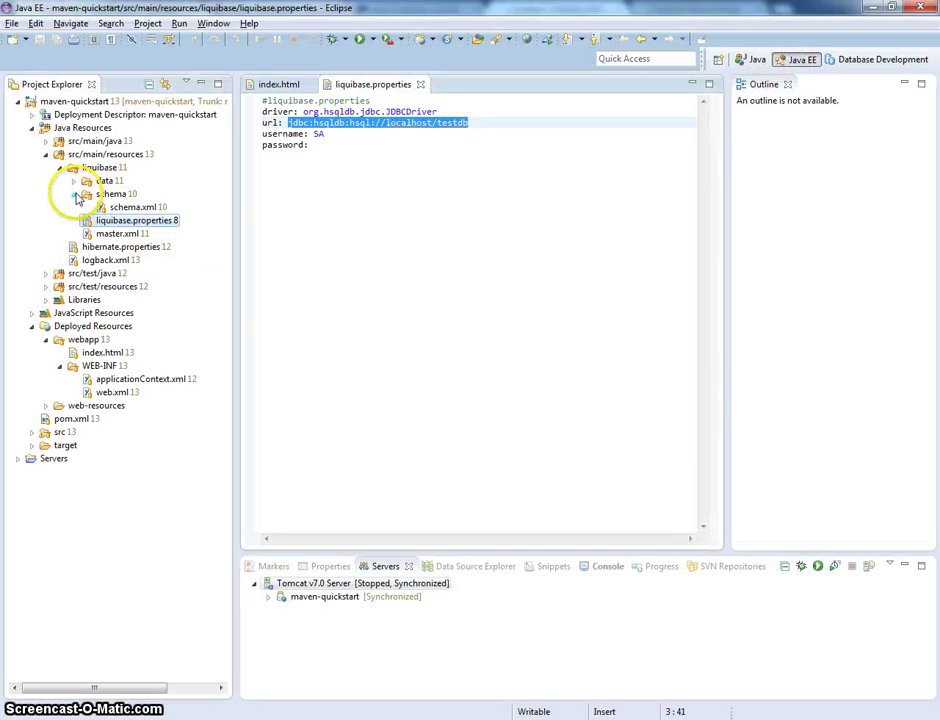
double_click(131, 207)
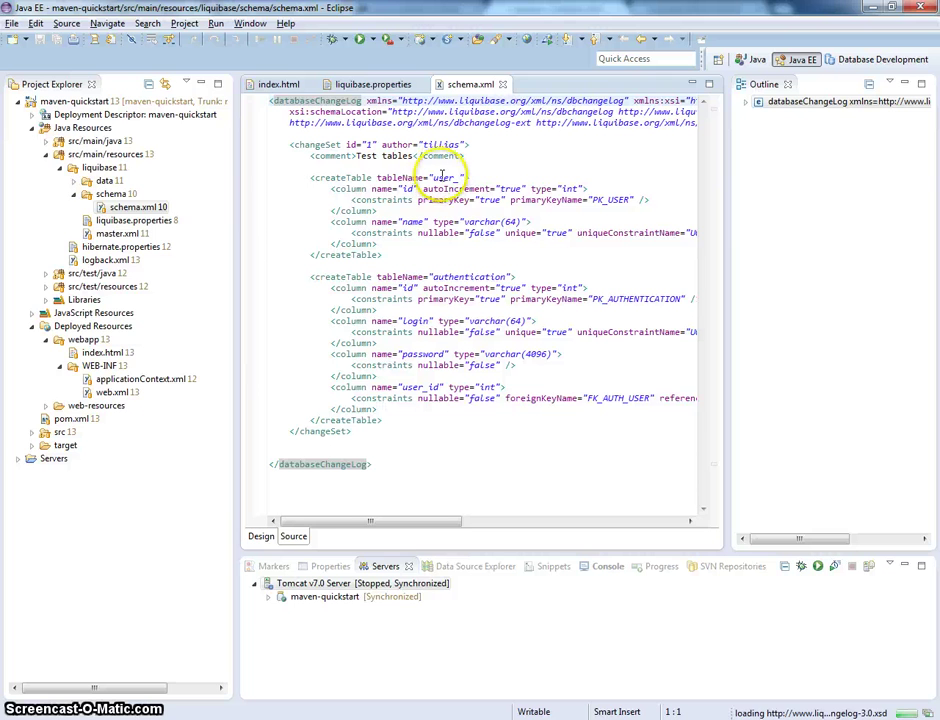
- Open data/dev/users.xml to check its dev context, then master_data.xml, and revisit schema.xml
click(73, 180)
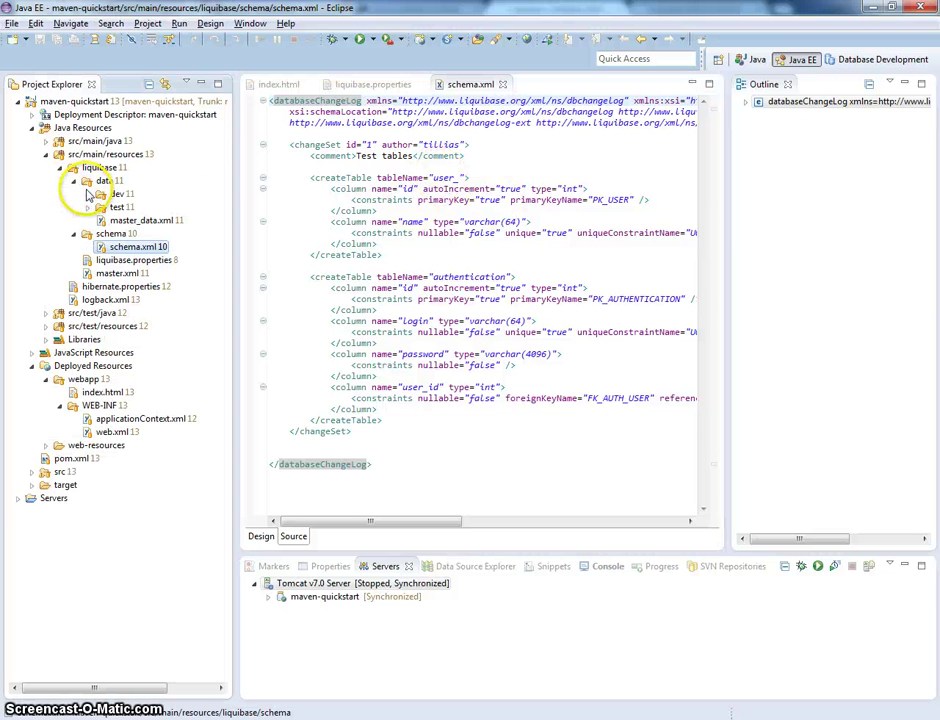
click(88, 194)
double_click(143, 207)
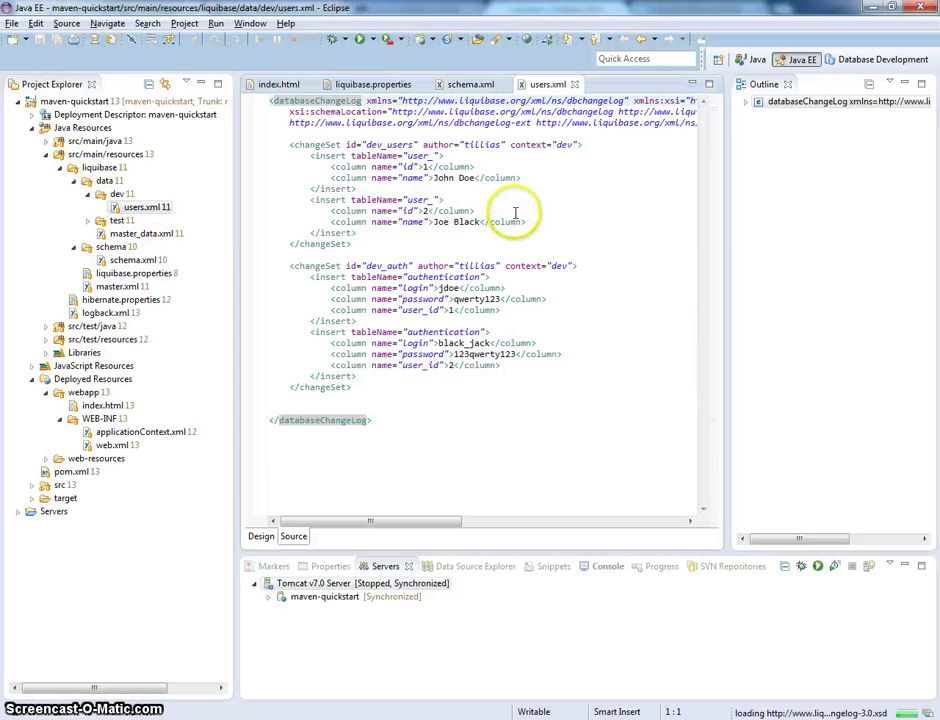
double_click(564, 144)
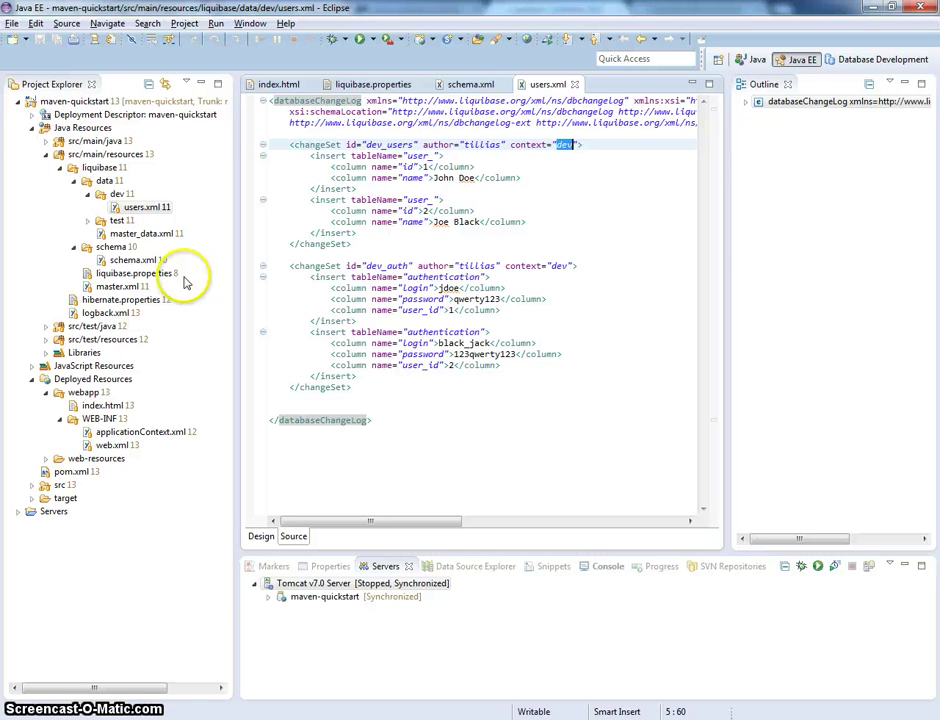
click(88, 220)
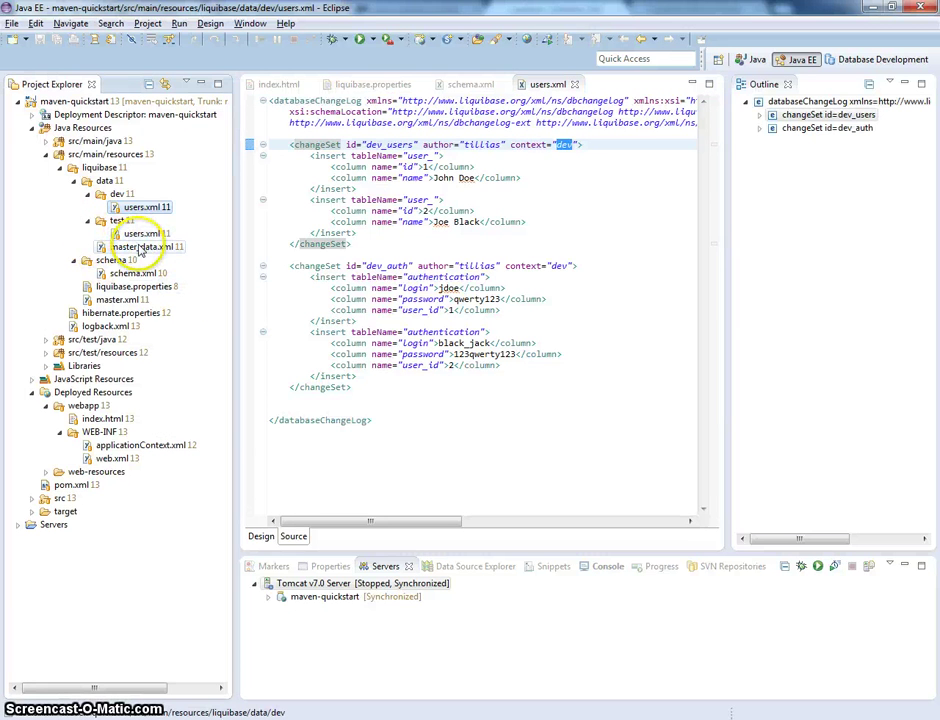
double_click(141, 247)
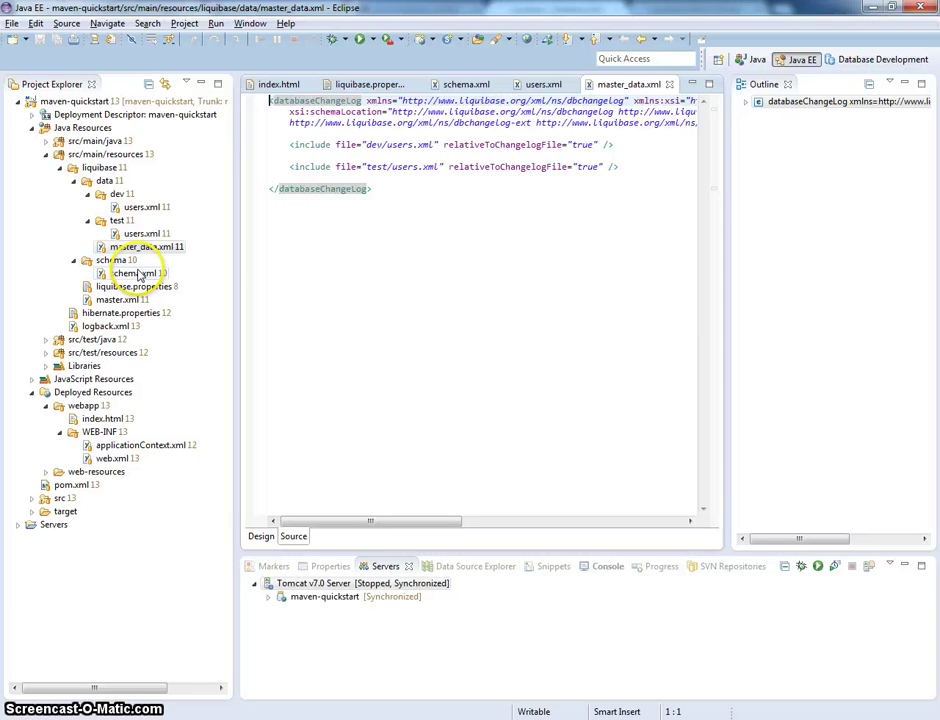
double_click(140, 273)
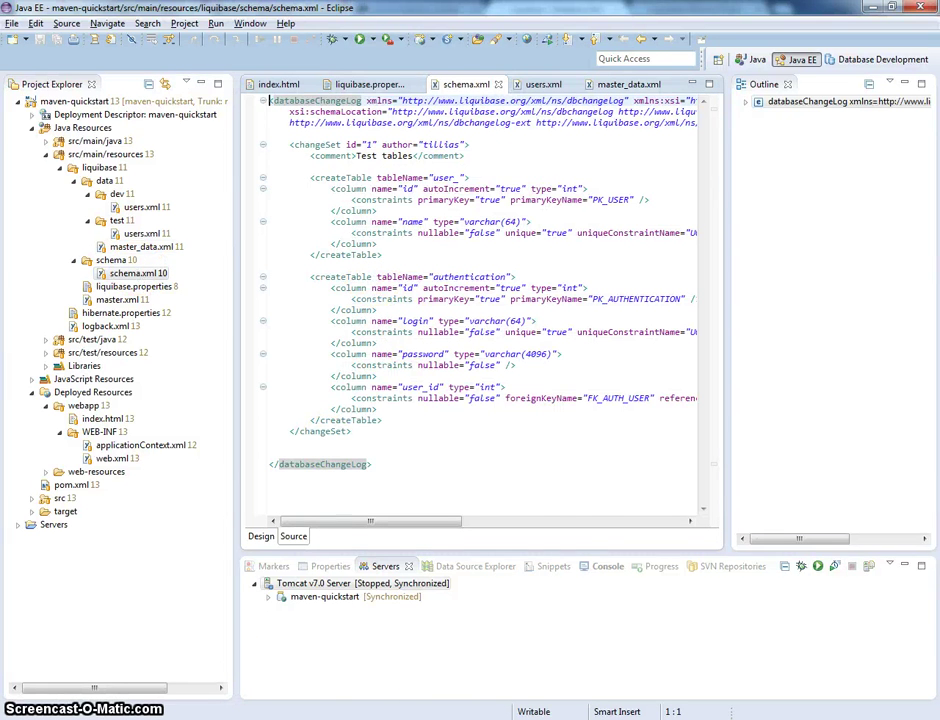
click(422, 718)
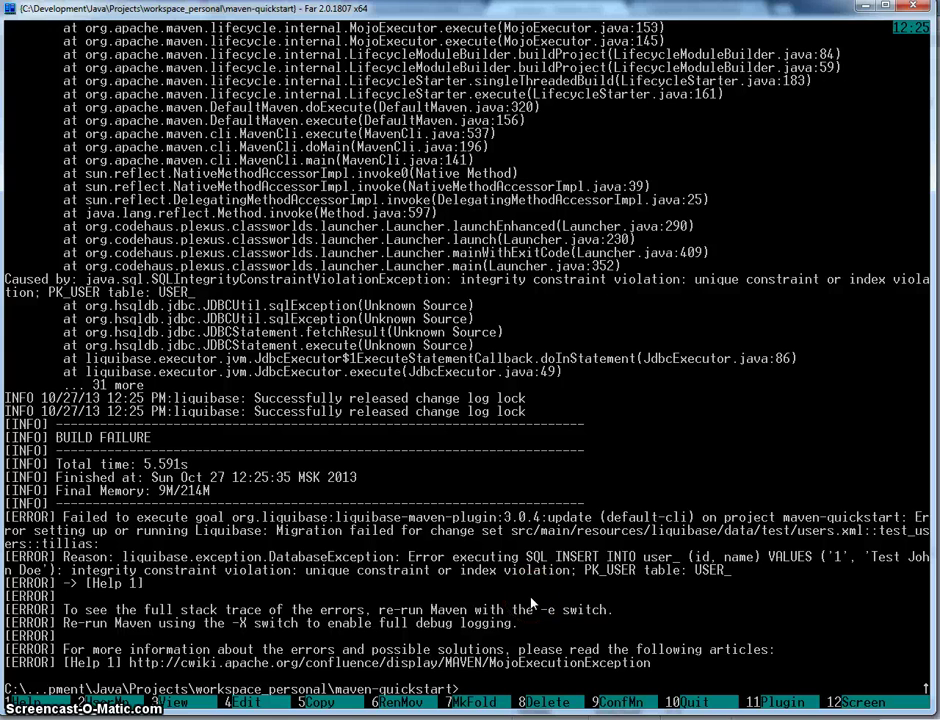
- Rerun mvn liquibase:update -DdropFirst=true -Dcontexts=dev and return to Eclipse after it fails
key(ctrl+e)
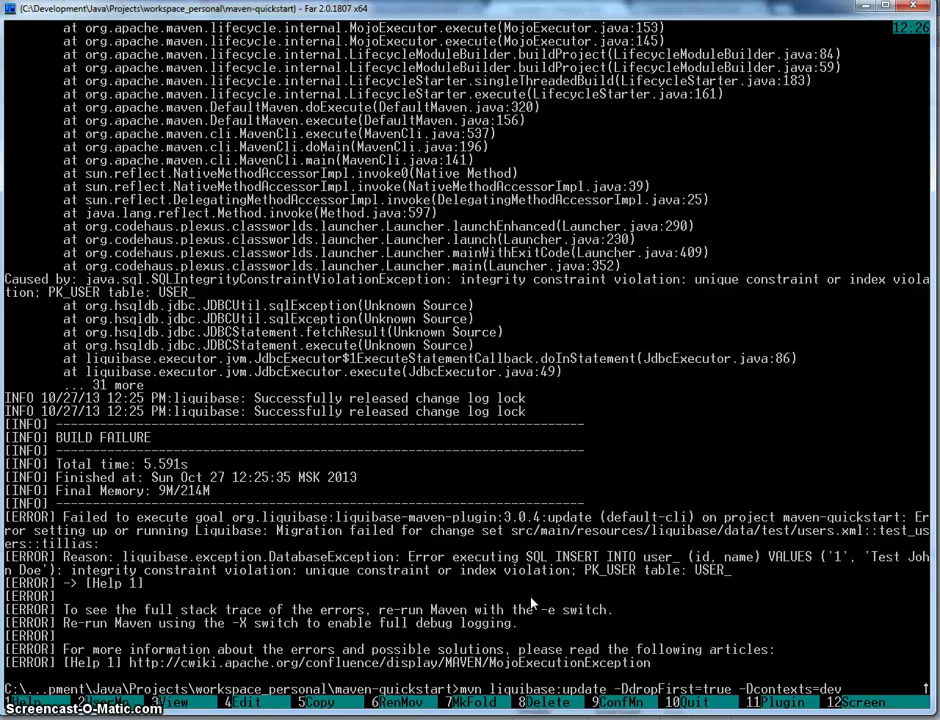
key(Return)
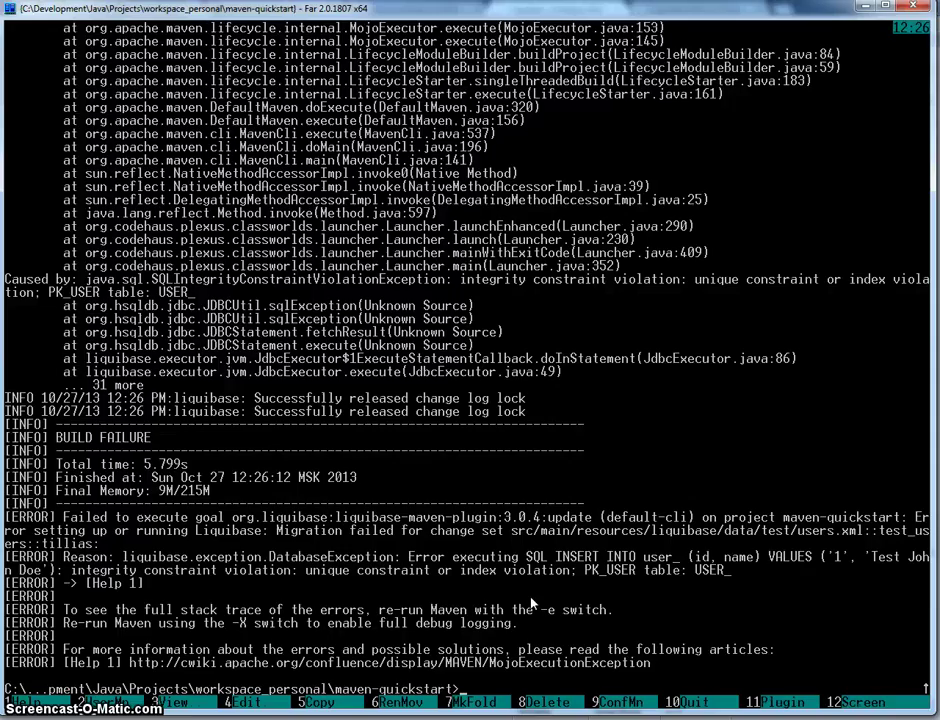
key(alt+Tab)
- Compare contexts in test/users.xml and dev/users.xml, then recall the update command in Far
double_click(146, 233)
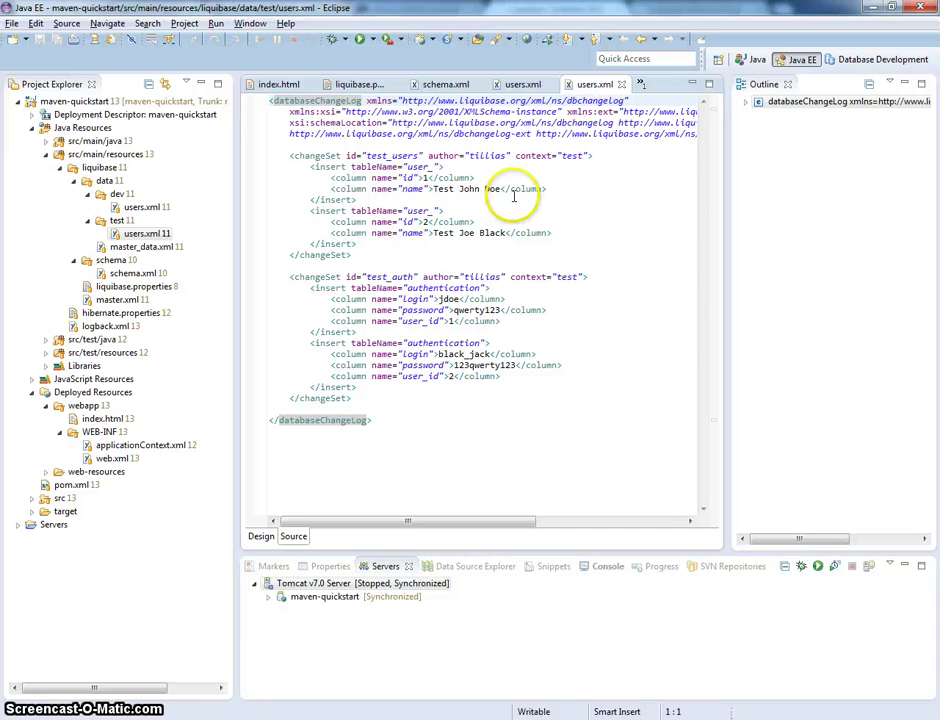
double_click(146, 207)
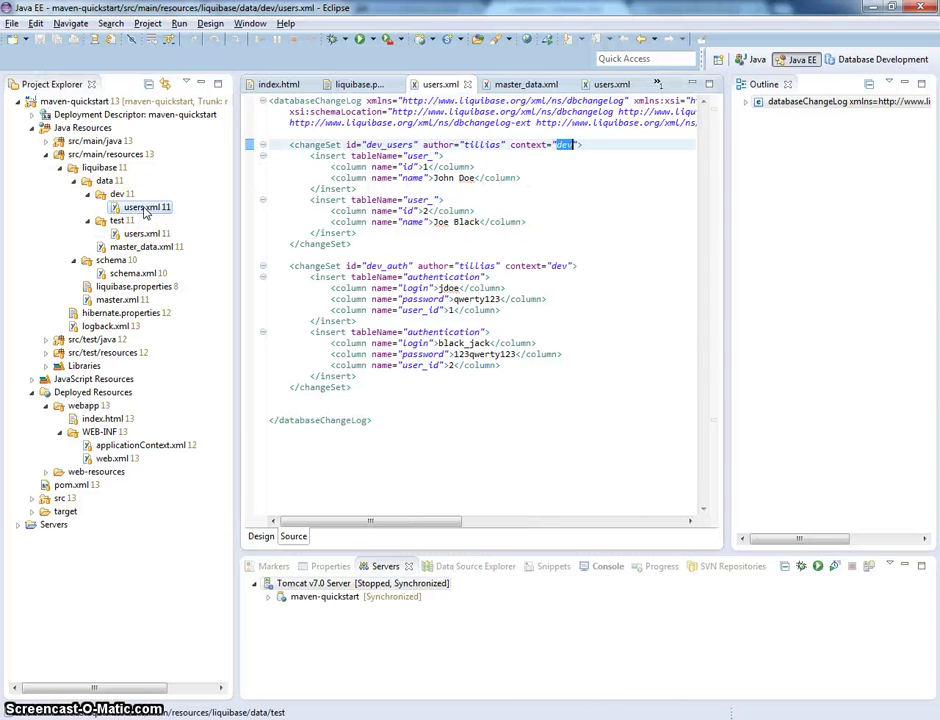
double_click(559, 265)
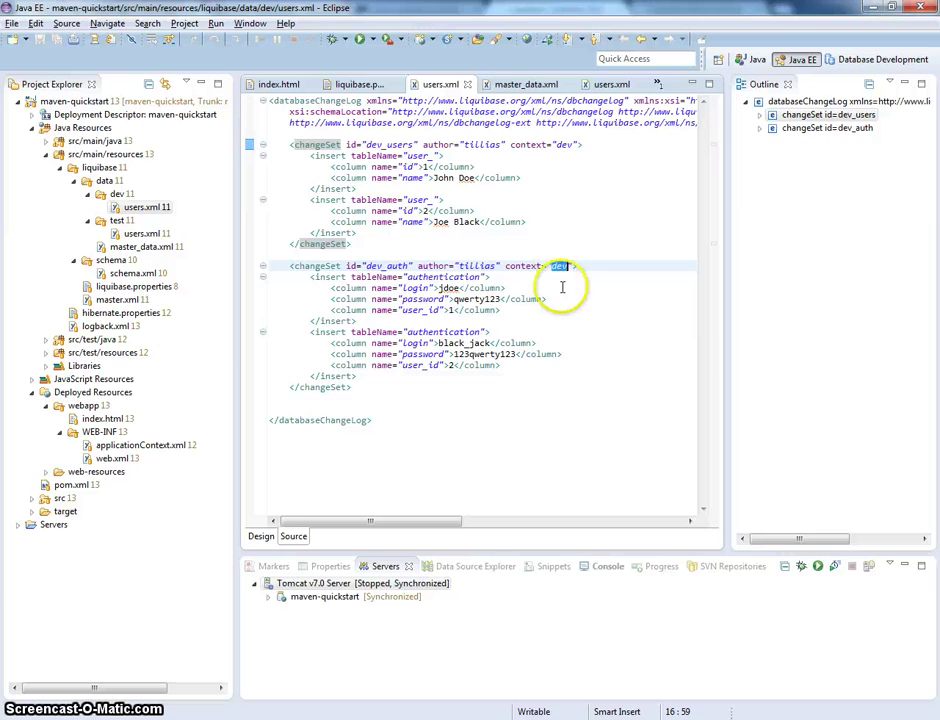
click(377, 716)
key(ctrl+e)
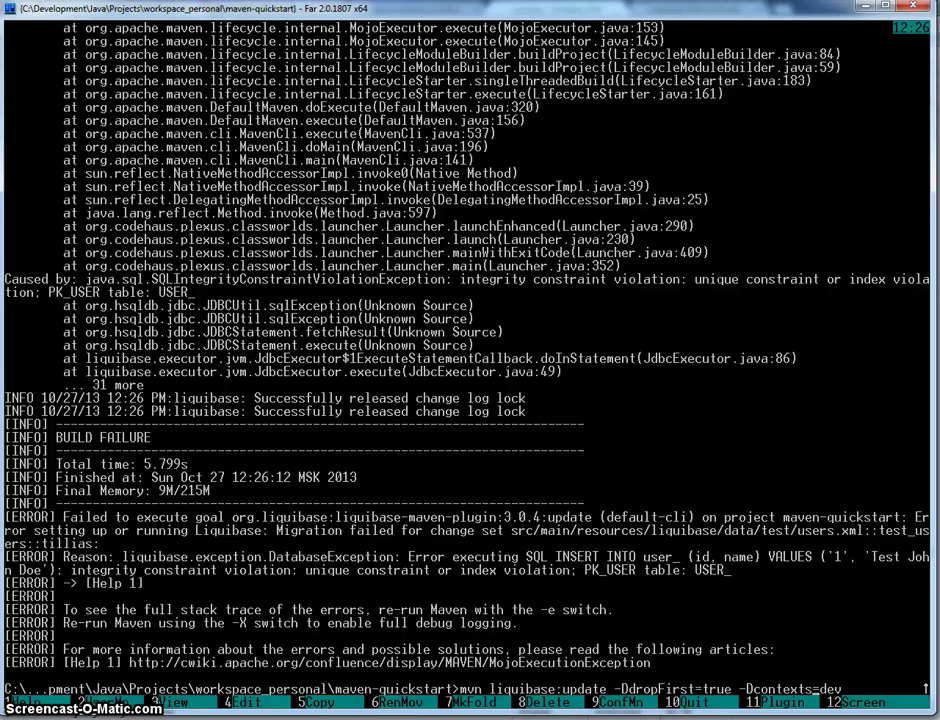
- Run the recalled dropFirst dev-context update again, then return to Eclipse after the PK_USER failure
key(Return)
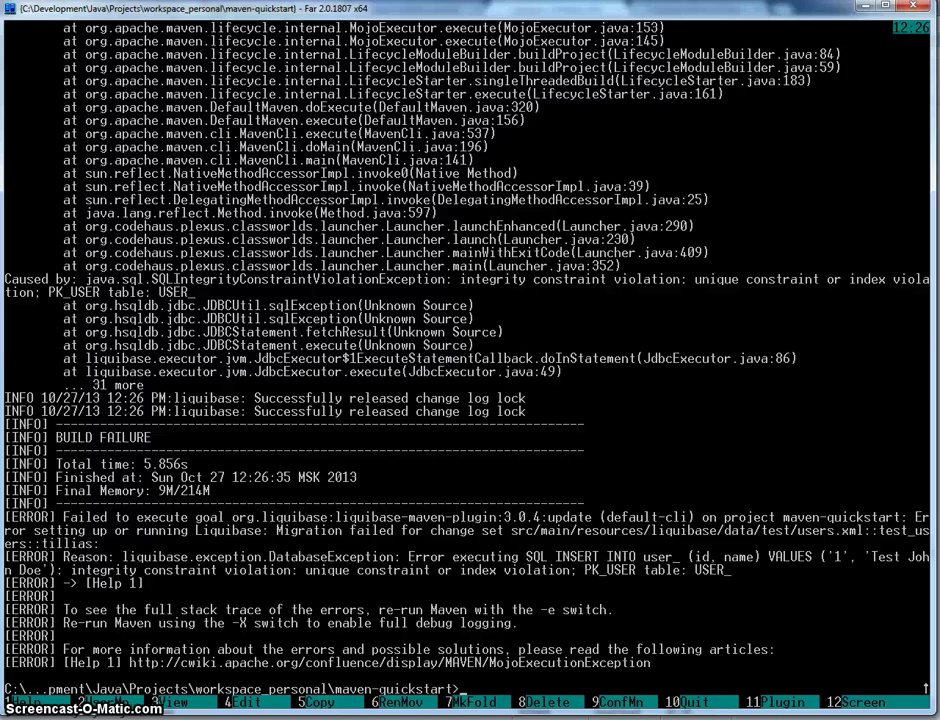
key(alt+Tab)
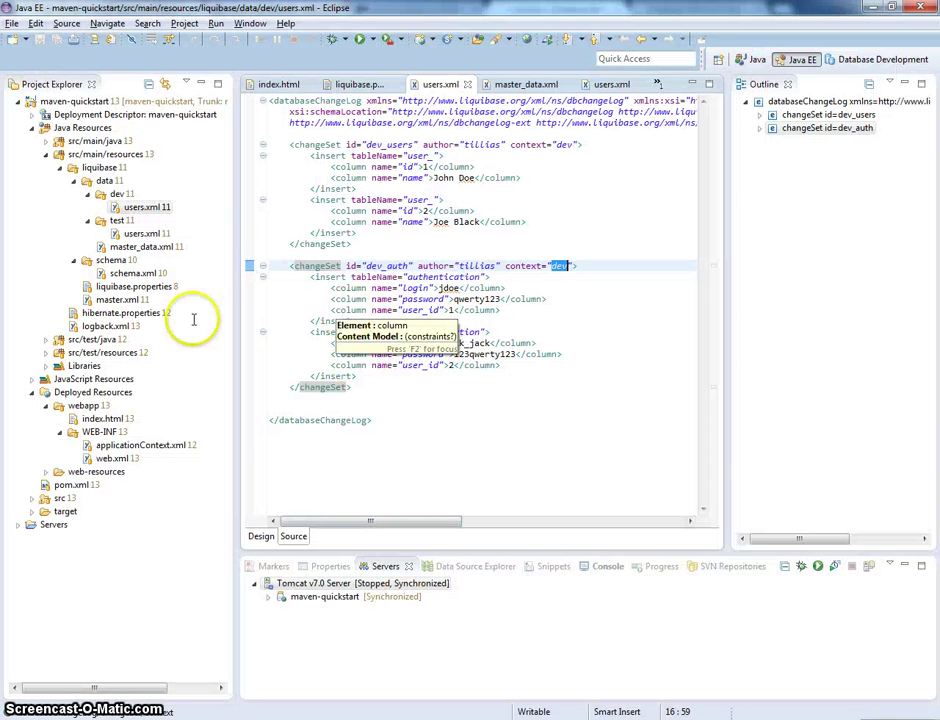
- In the Database Development perspective, refresh the Tables folder under testDb's PUBLIC schema
double_click(562, 145)
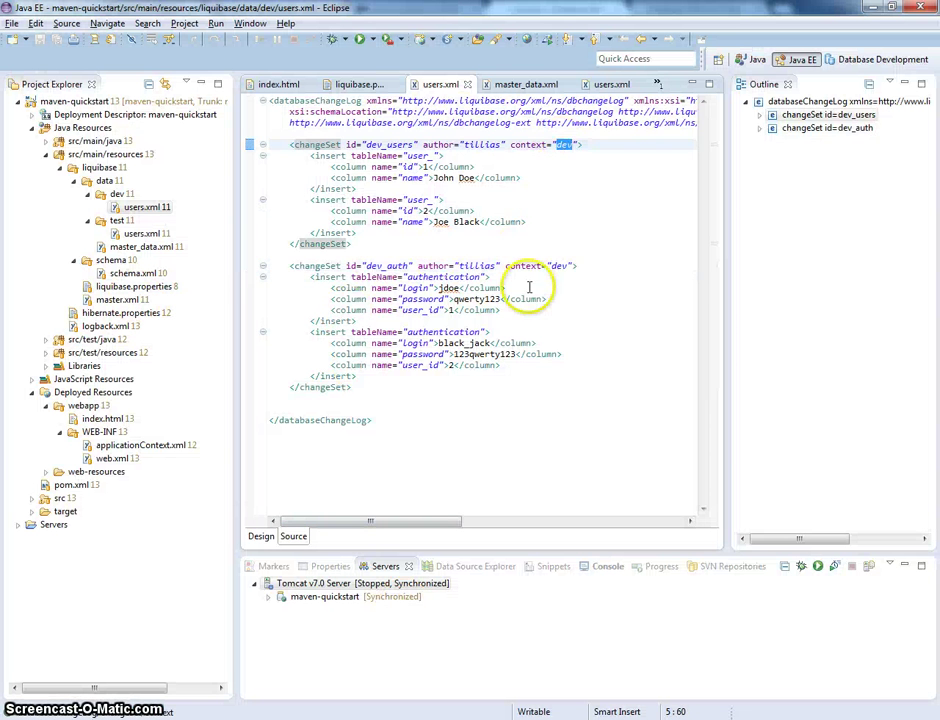
click(870, 59)
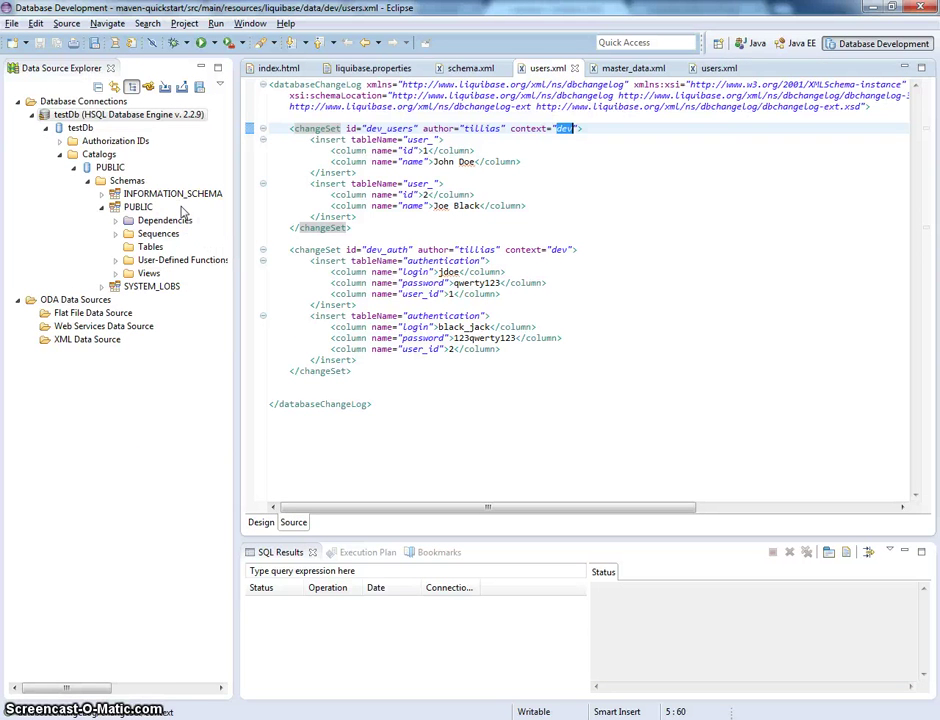
click(114, 206)
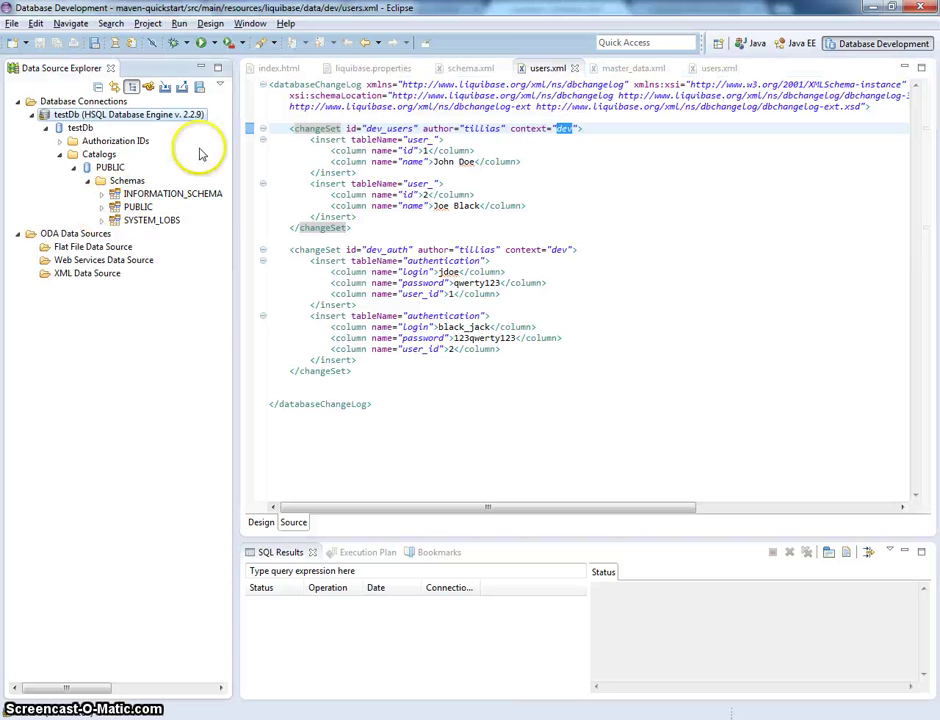
click(114, 206)
right_click(148, 250)
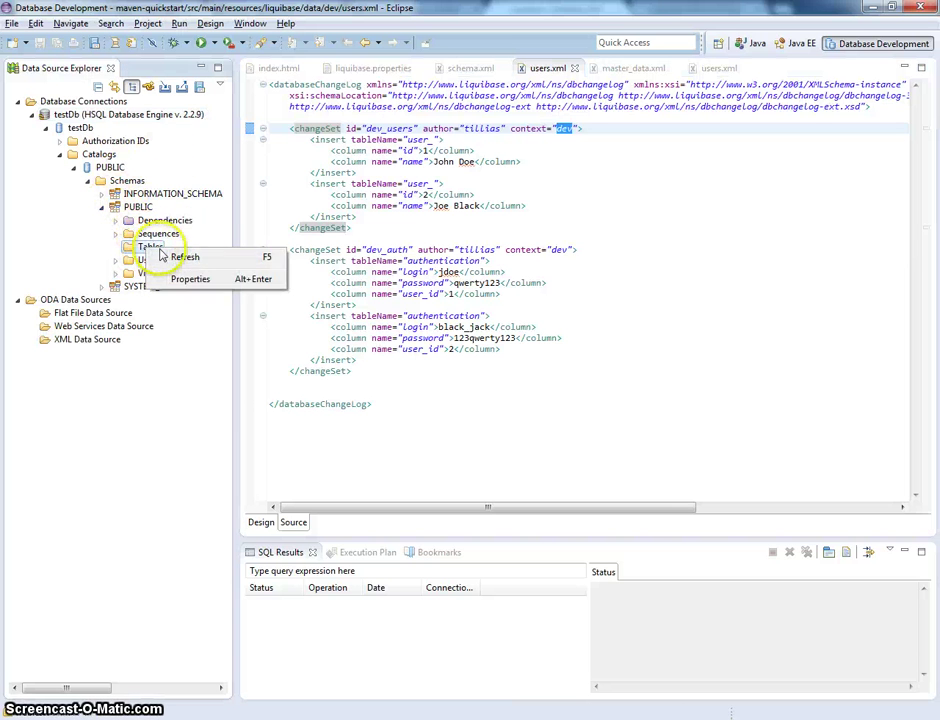
click(176, 254)
- Expand Tables to list AUTHENTICATION, USER_ and both DATABASECHANGELOG tables, and inspect USER_'s Data actions
click(115, 247)
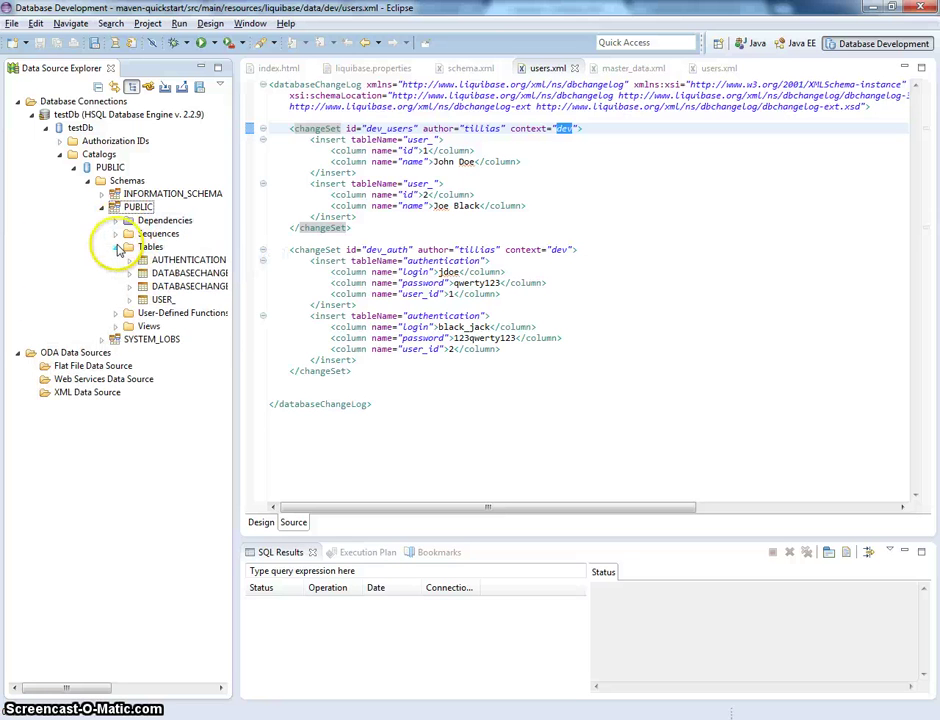
click(162, 299)
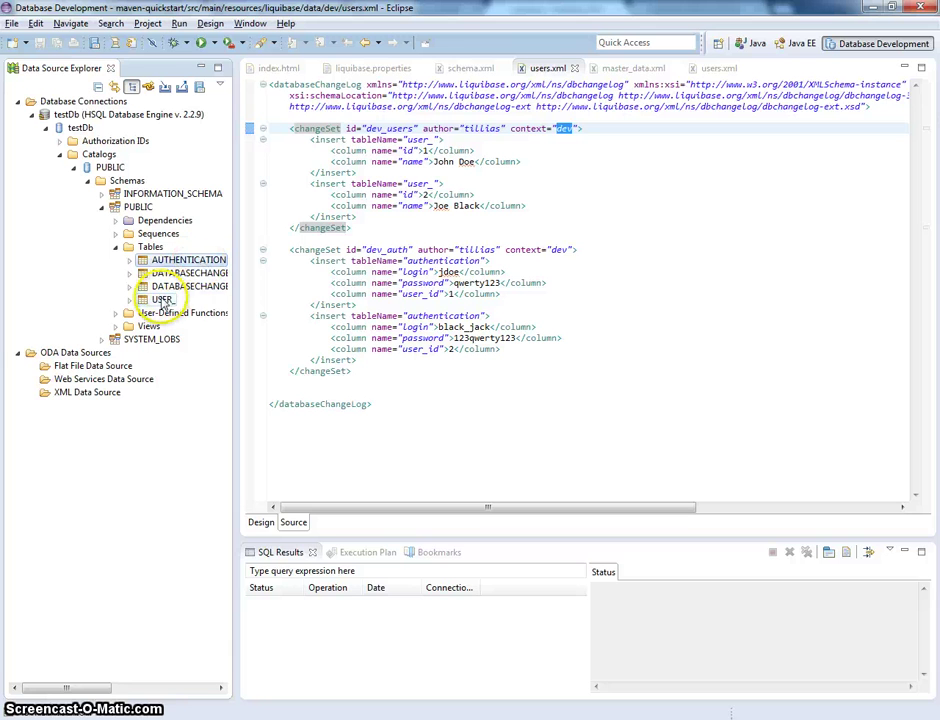
right_click(162, 301)
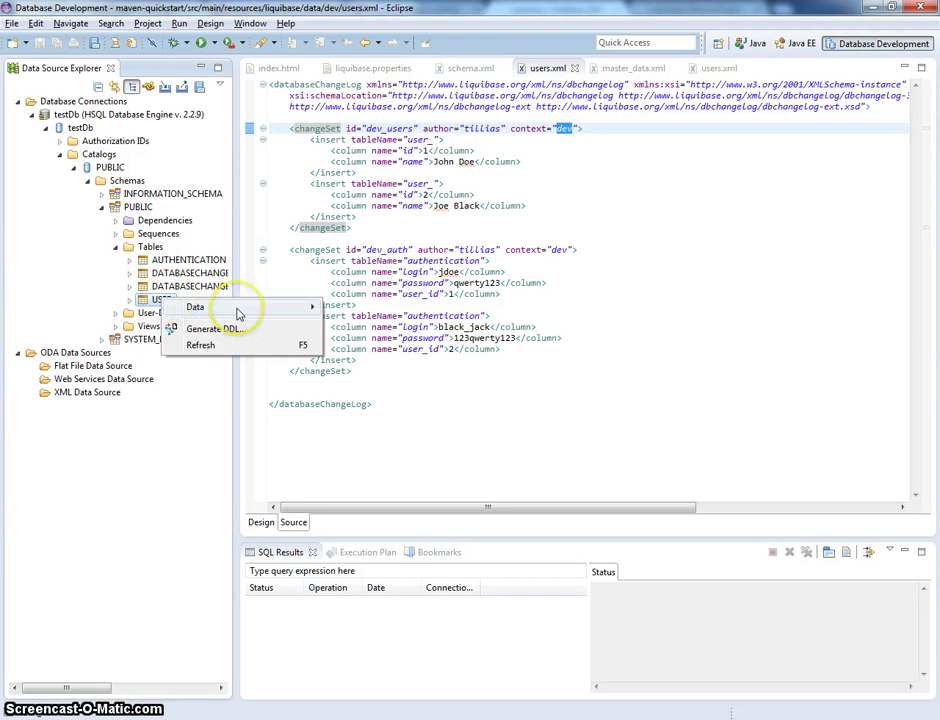
mouse_move(238, 314)
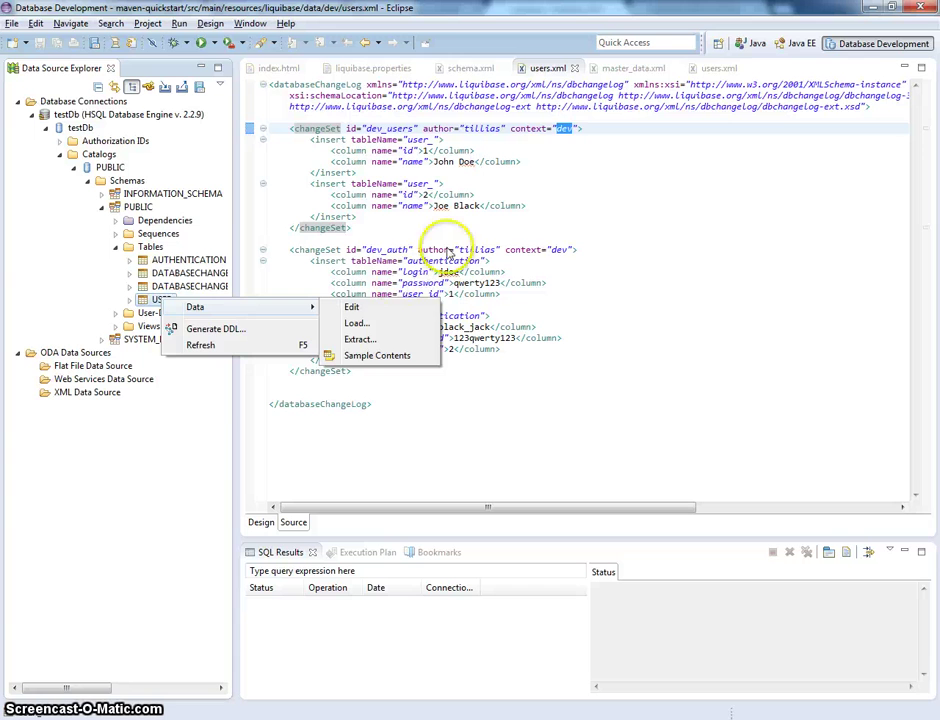
click(566, 273)
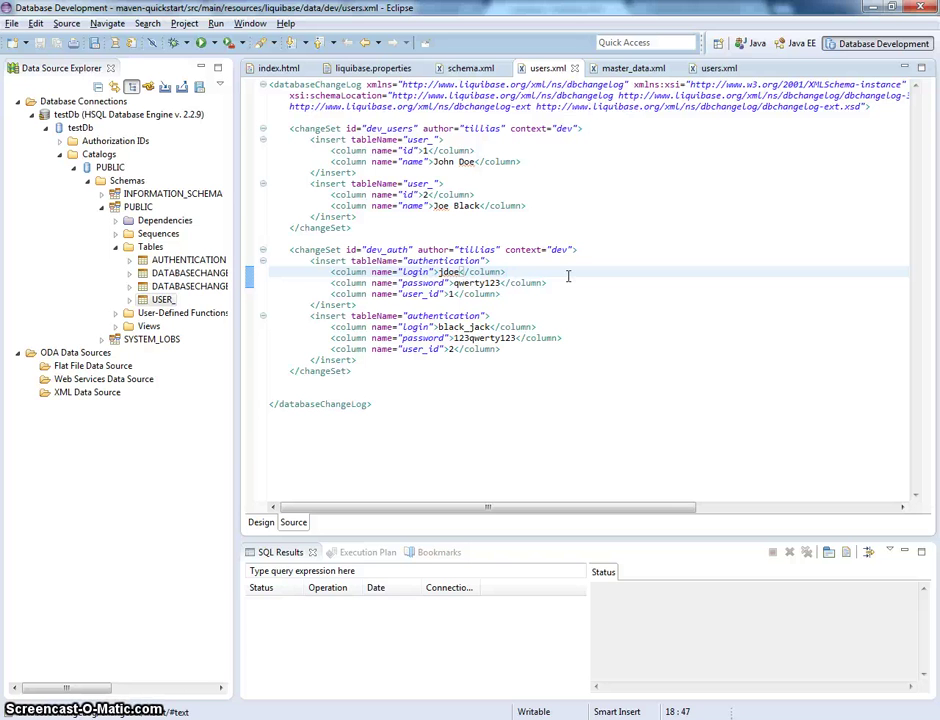
- Go back to the Java EE perspective and expand src/main/java to show the com.sample packages
click(795, 43)
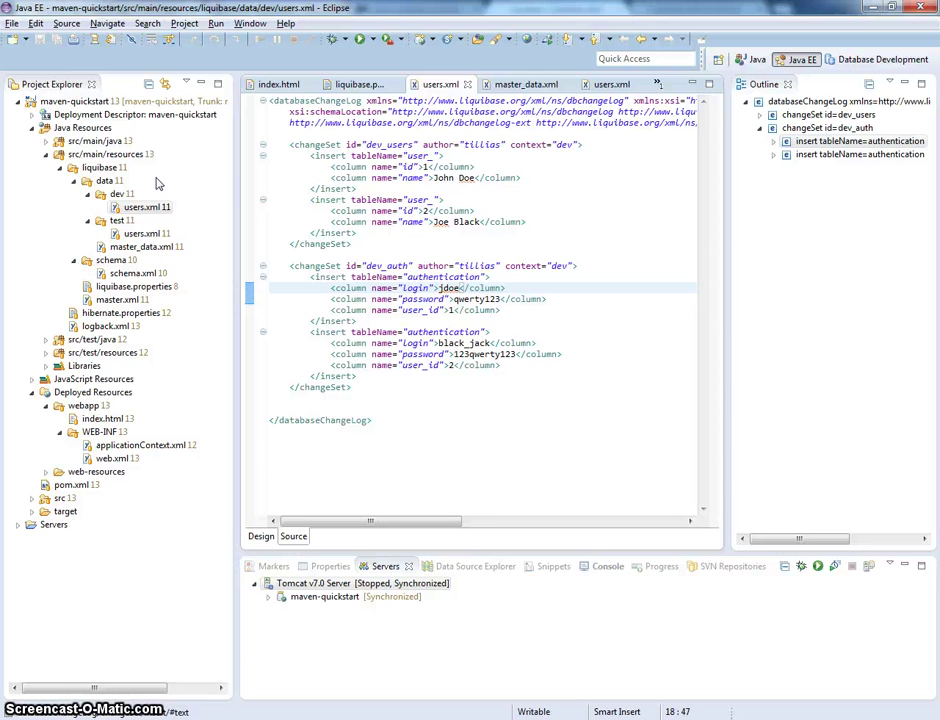
click(45, 141)
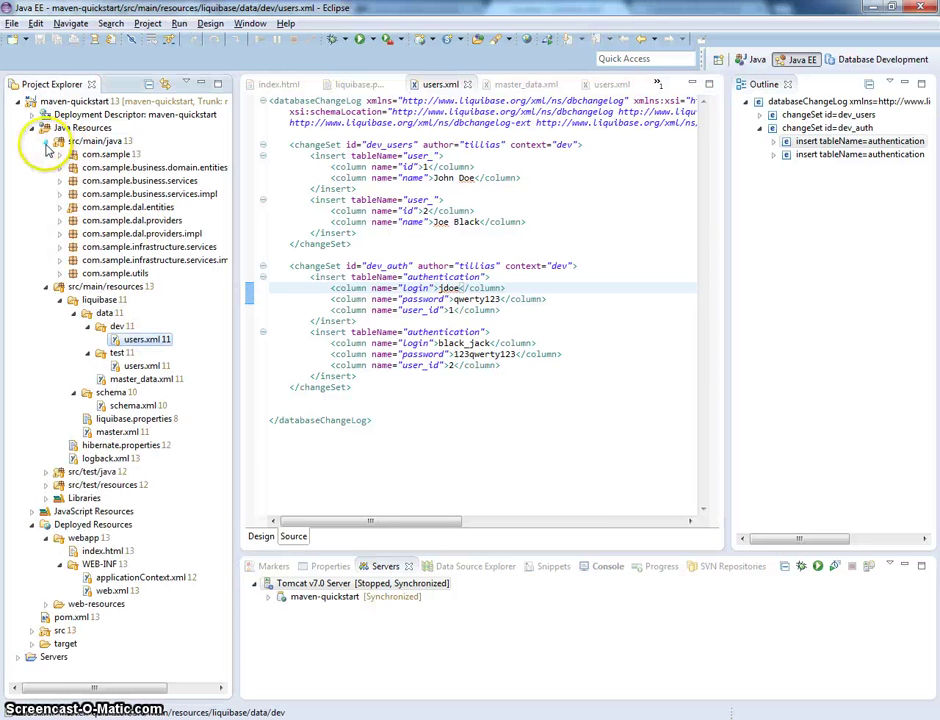